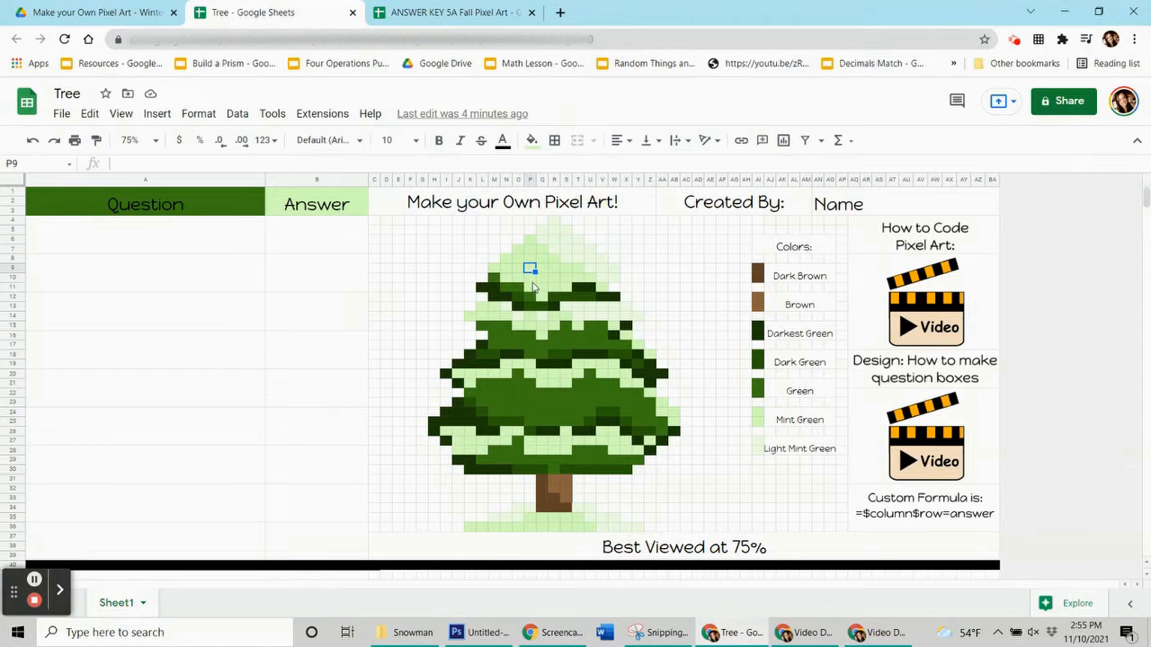
Look over the Winter Edition pixel art templates in Google Drive and return to the Tree spreadsheet
left_click(530, 288)
left_click(99, 13)
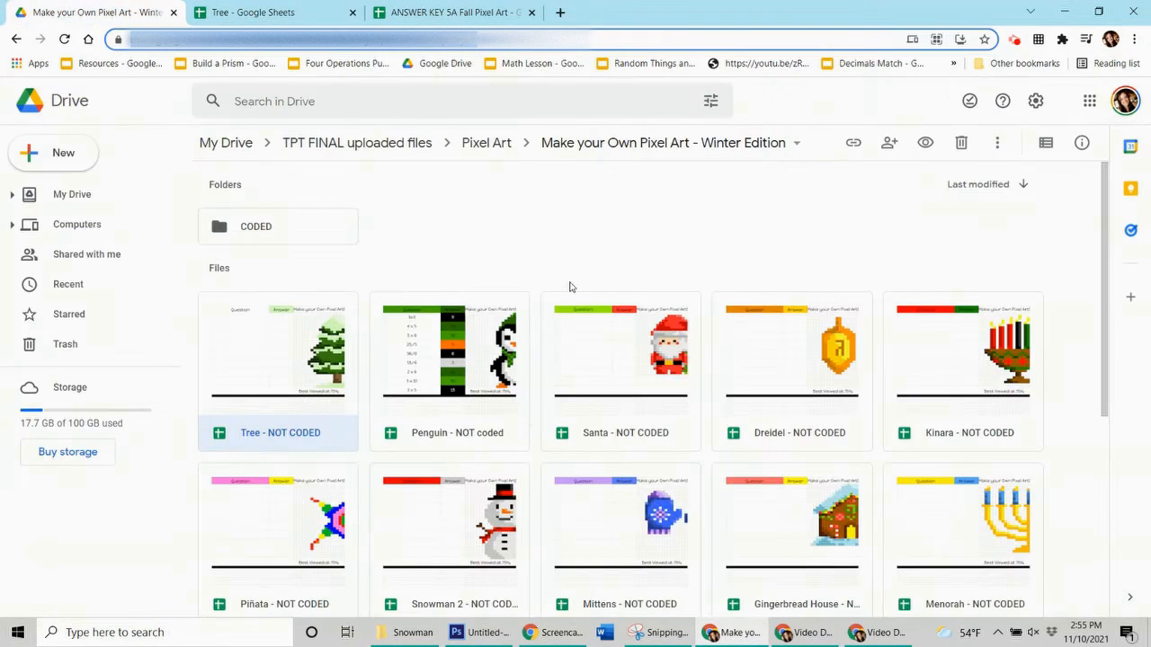
scroll(569, 286, "down", 2)
scroll(569, 285, "up", 2)
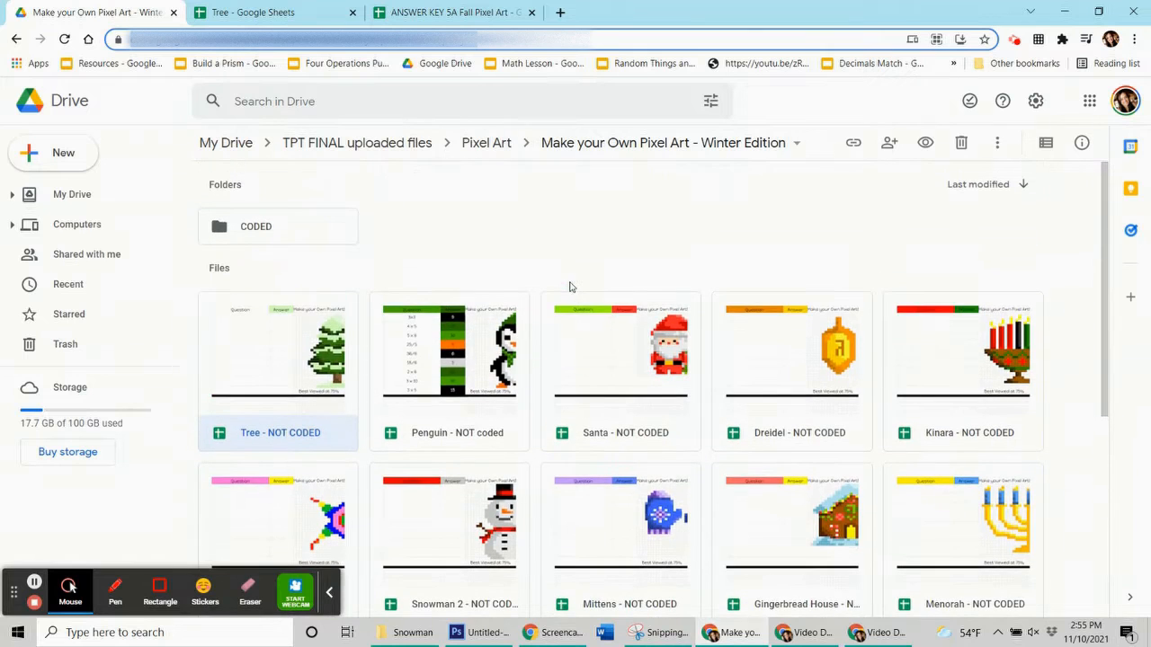
left_click(296, 12)
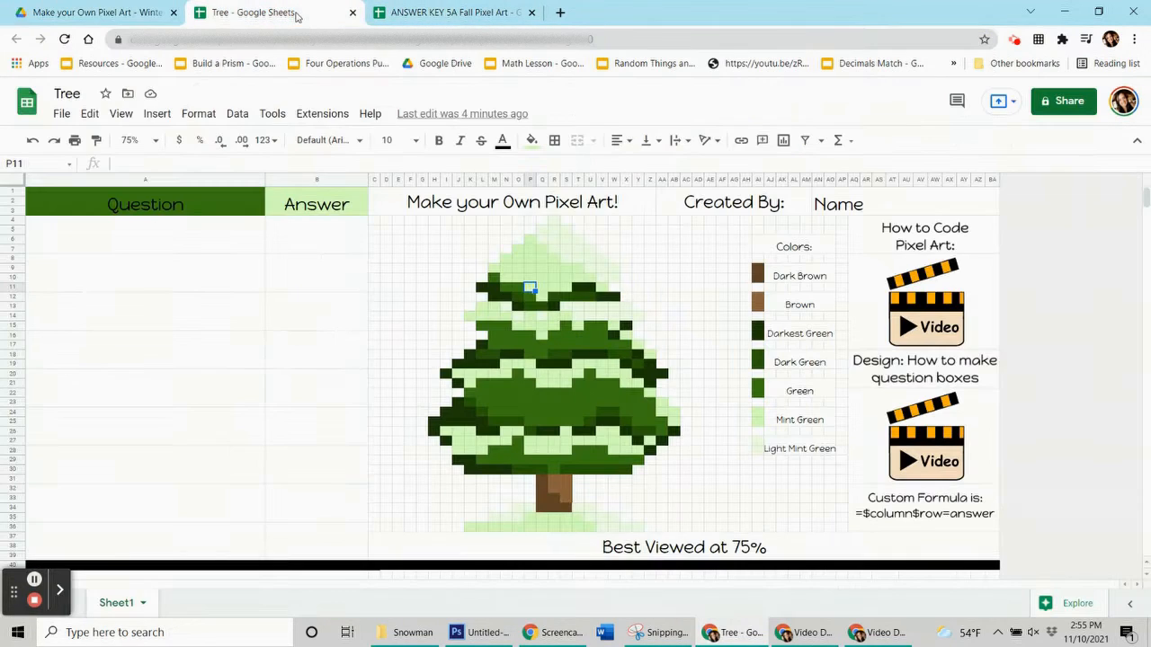
In the ANSWER KEY 5A Fall Pixel Art spreadsheet, undo the deletions of the answers and labels, from 32 miles through 4 nuts
left_click(450, 14)
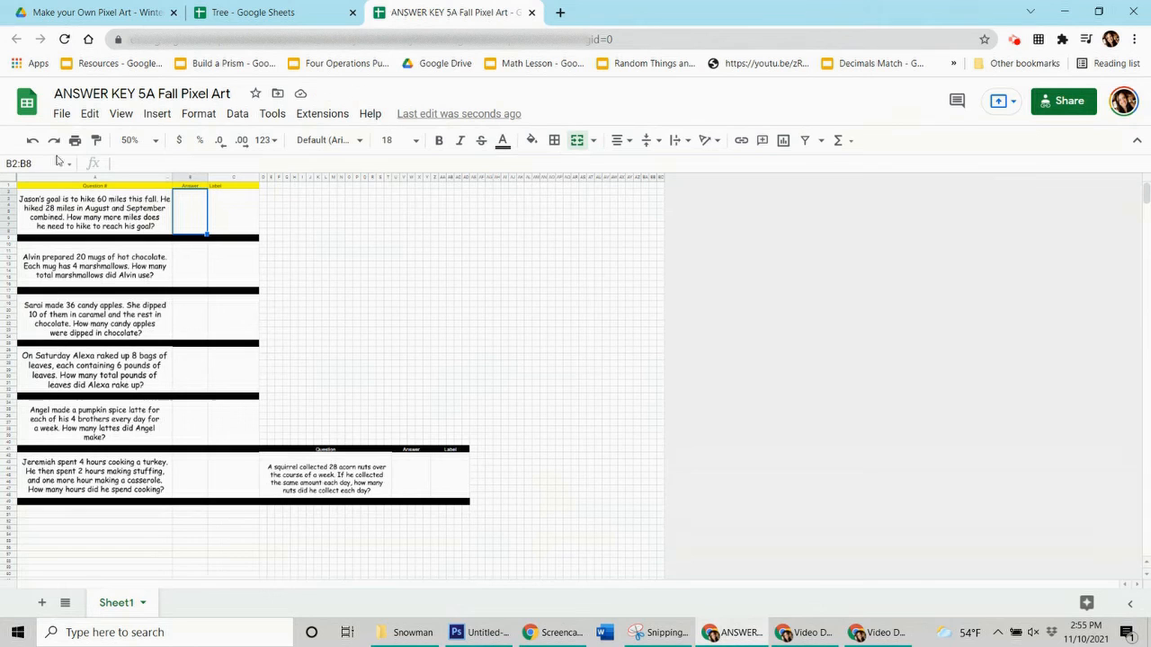
left_click(29, 144)
left_click(30, 143)
left_click(29, 144)
left_click(30, 144)
left_click(30, 144)
left_click(30, 144)
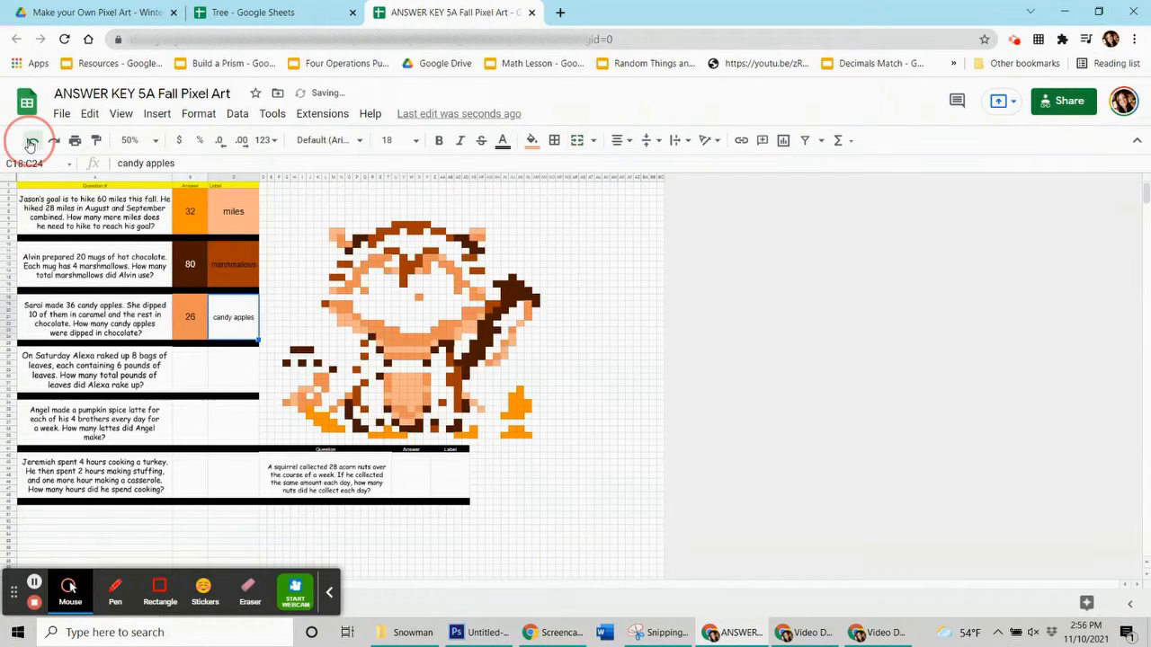
left_click(30, 144)
left_click(30, 144)
left_click(29, 144)
left_click(30, 144)
left_click(29, 144)
left_click(30, 144)
left_click(29, 145)
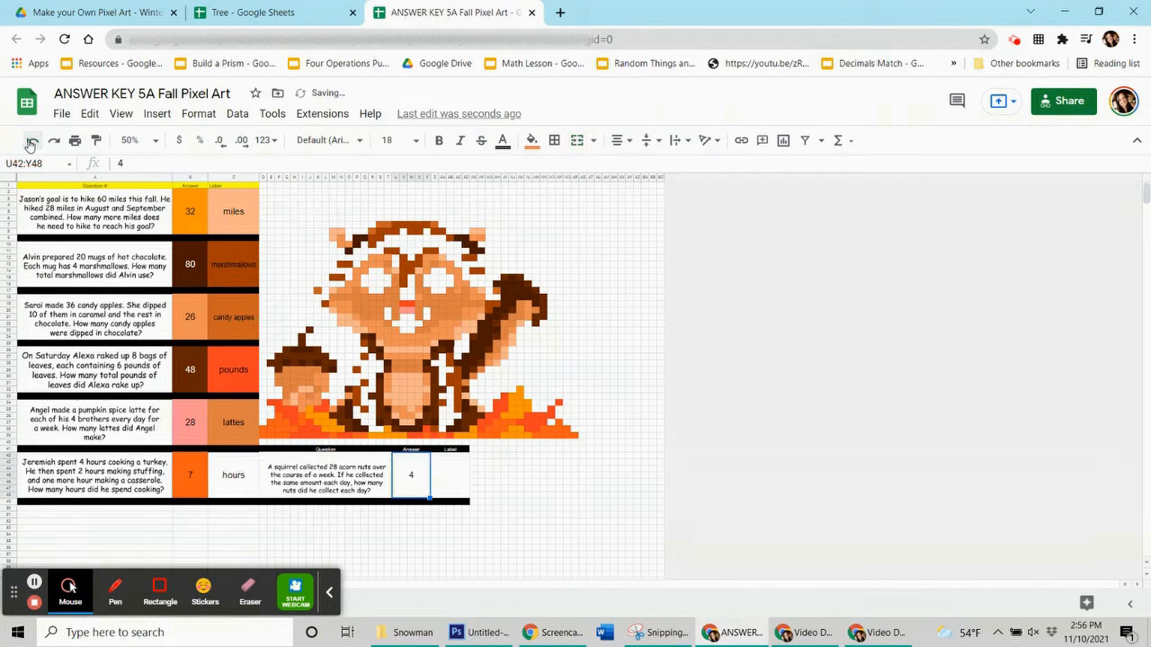
left_click(29, 145)
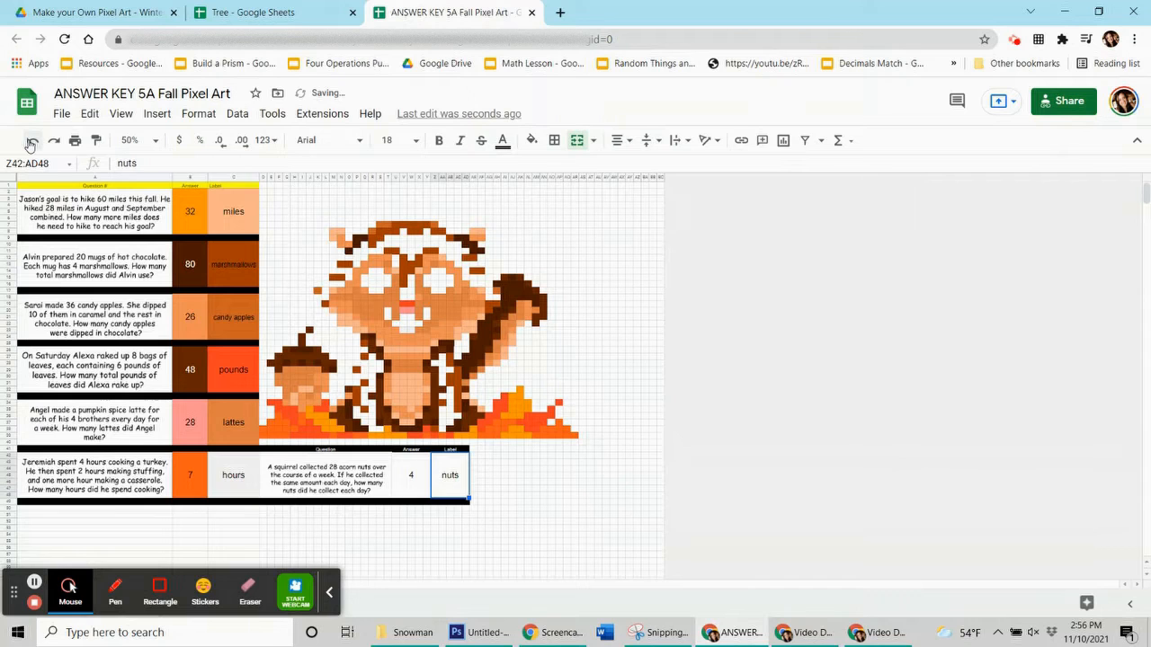
Switch back to the Tree spreadsheet and set its zoom to 75%
left_click(230, 13)
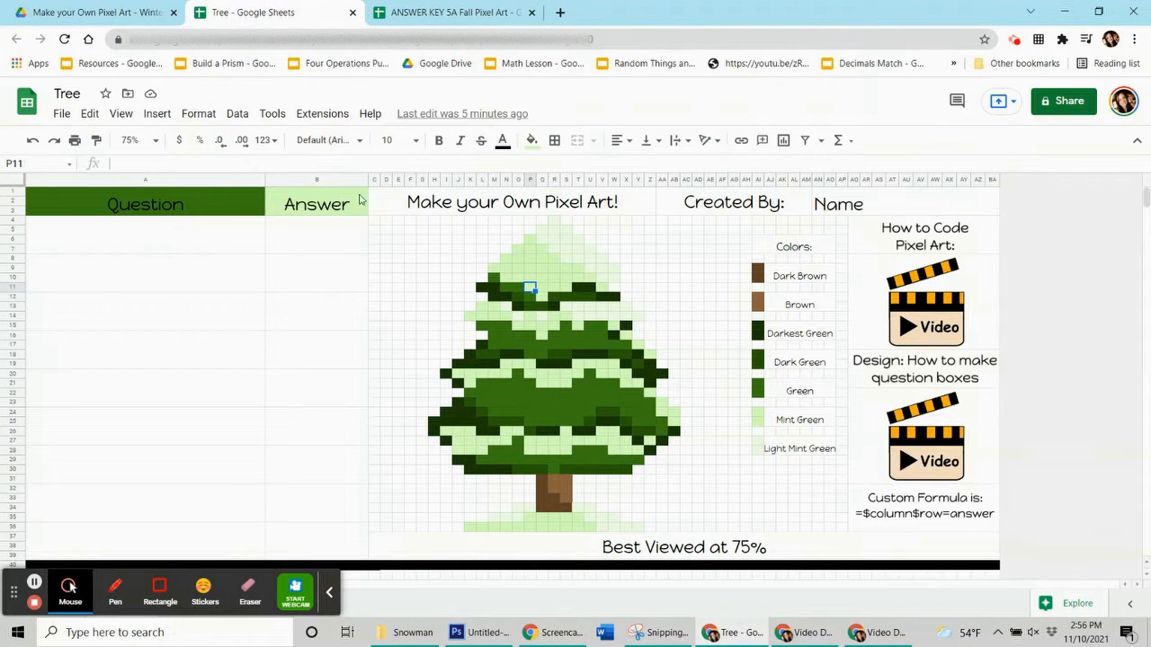
left_click(154, 141)
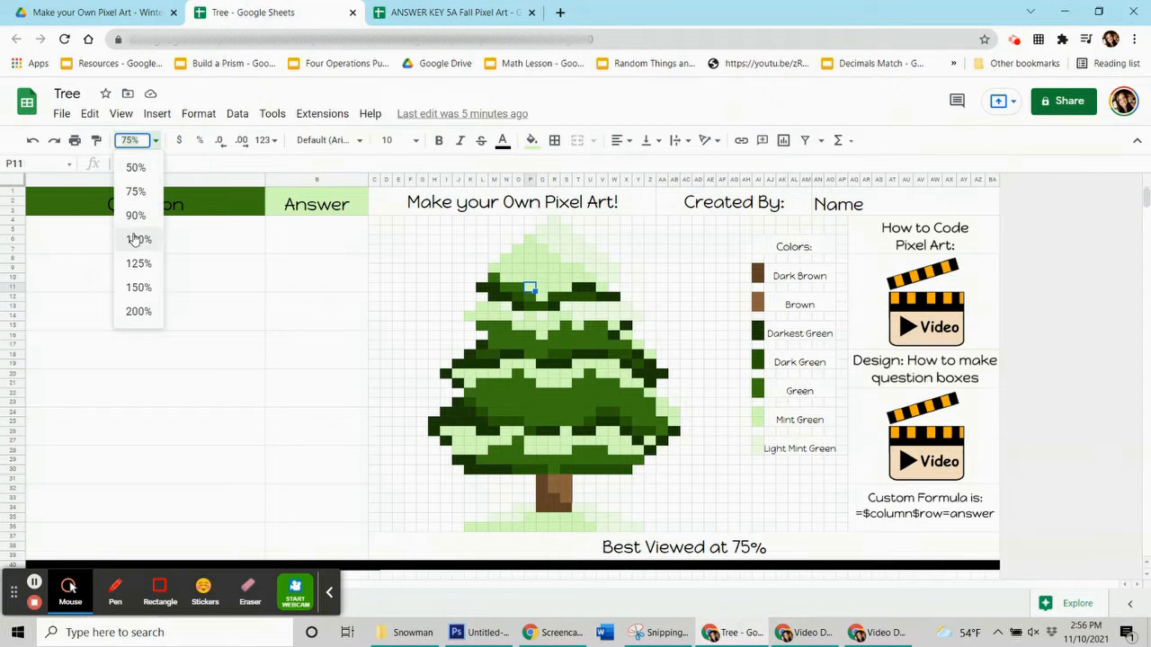
left_click(135, 194)
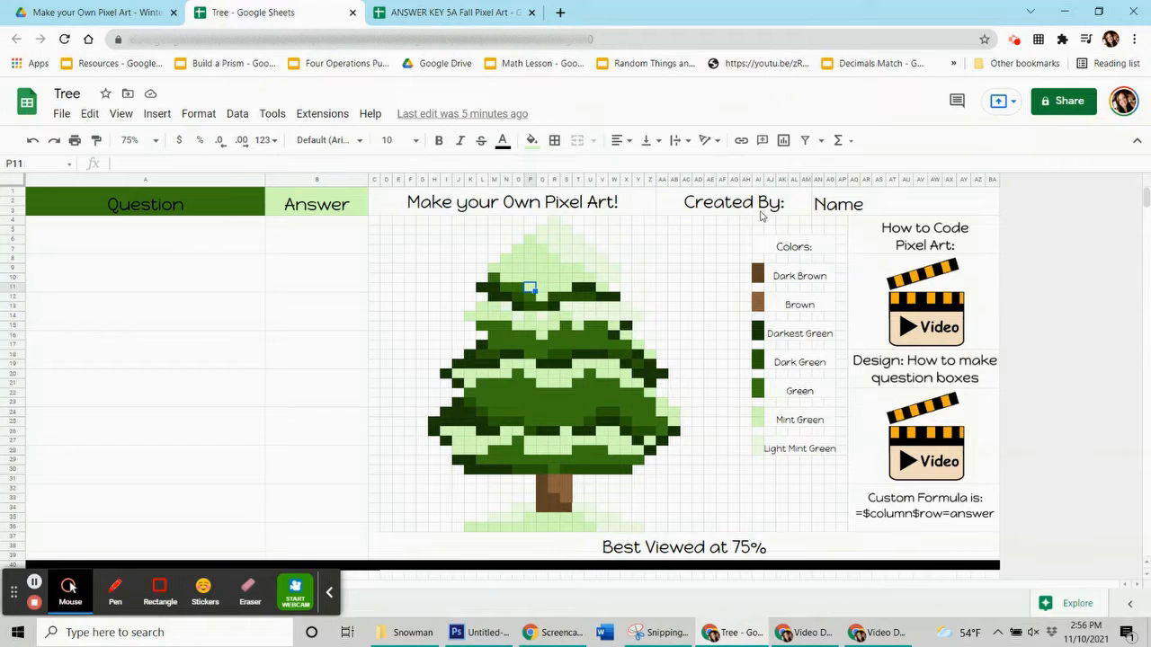
Look through the empty boxes of the Question and Answer columns
left_click(214, 237)
key("Down")
key("Down")
key("Down")
key("Down")
key("Down")
key("Down")
key("Down")
key("Down")
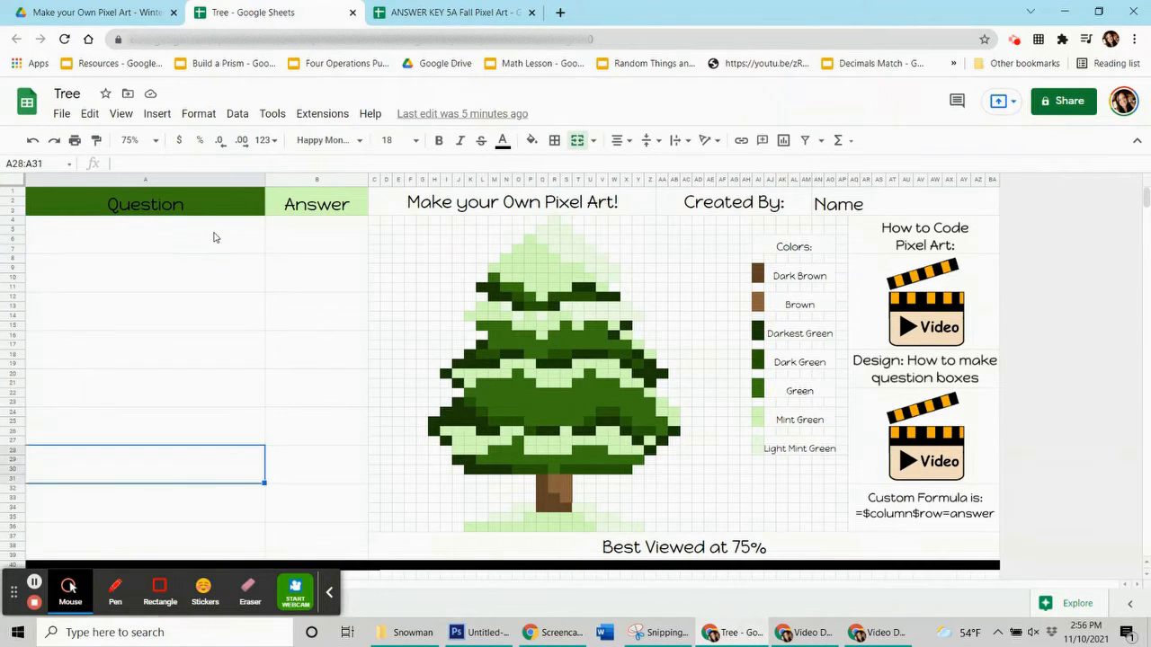
left_click(313, 230)
key("Down")
key("Down")
key("Down")
key("Down")
key("Down")
key("Down")
key("Down")
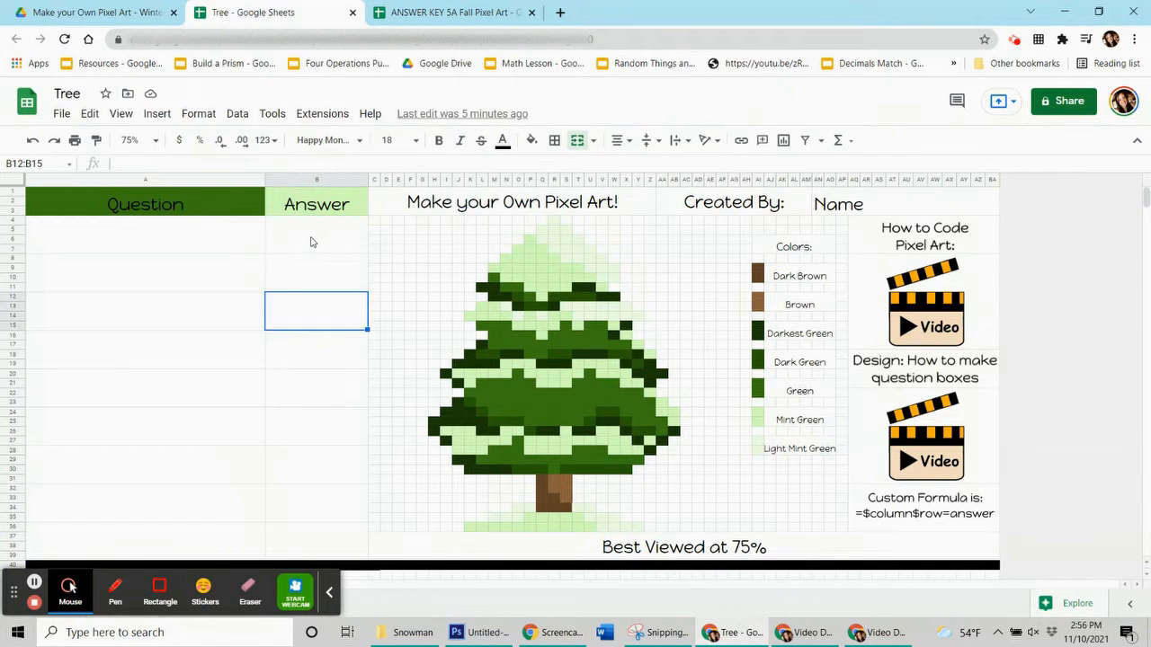
Enter the first question as 3 x 3 with the answer 9
left_click(182, 249)
type("3 x 3")
key("Tab")
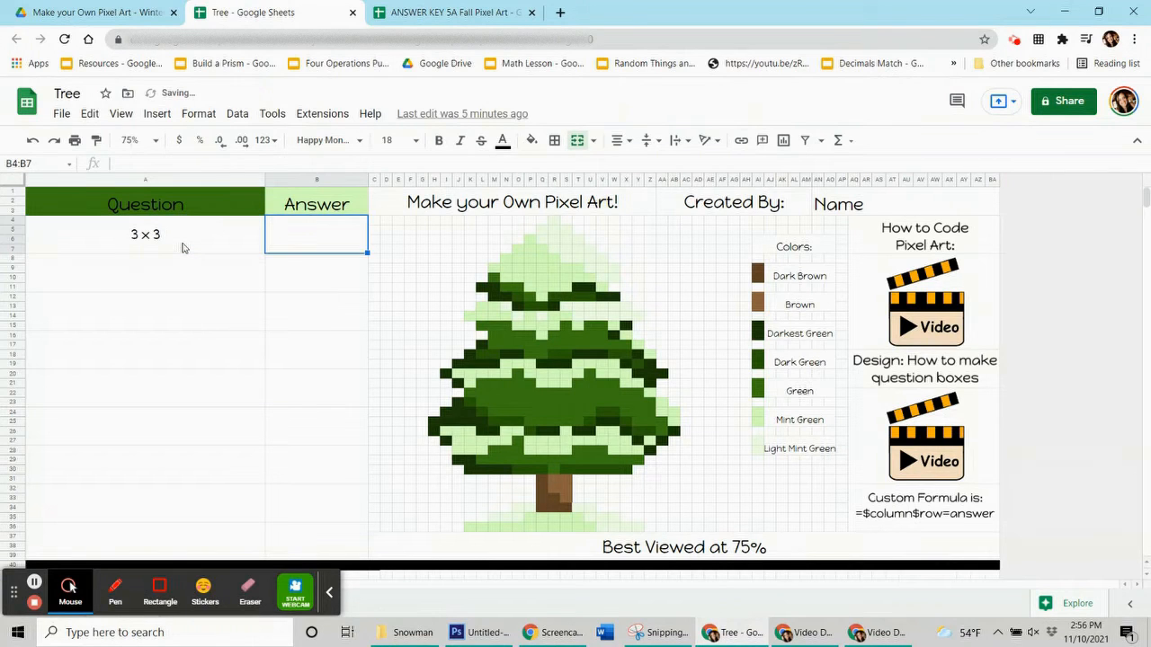
type("9")
key("Return")
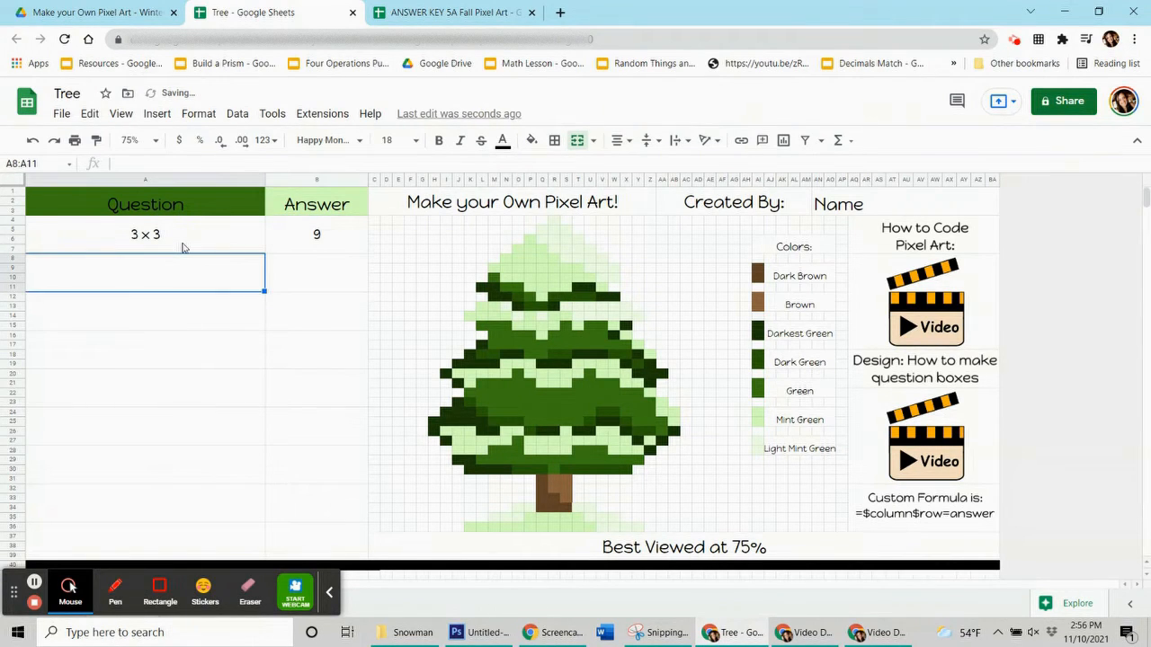
Fill the remaining question rows, from 1 x 4 down to 2 x 6, with their answers 4, Denver, Green, 15, 16, 14, 36 and 12
type("1 x 4")
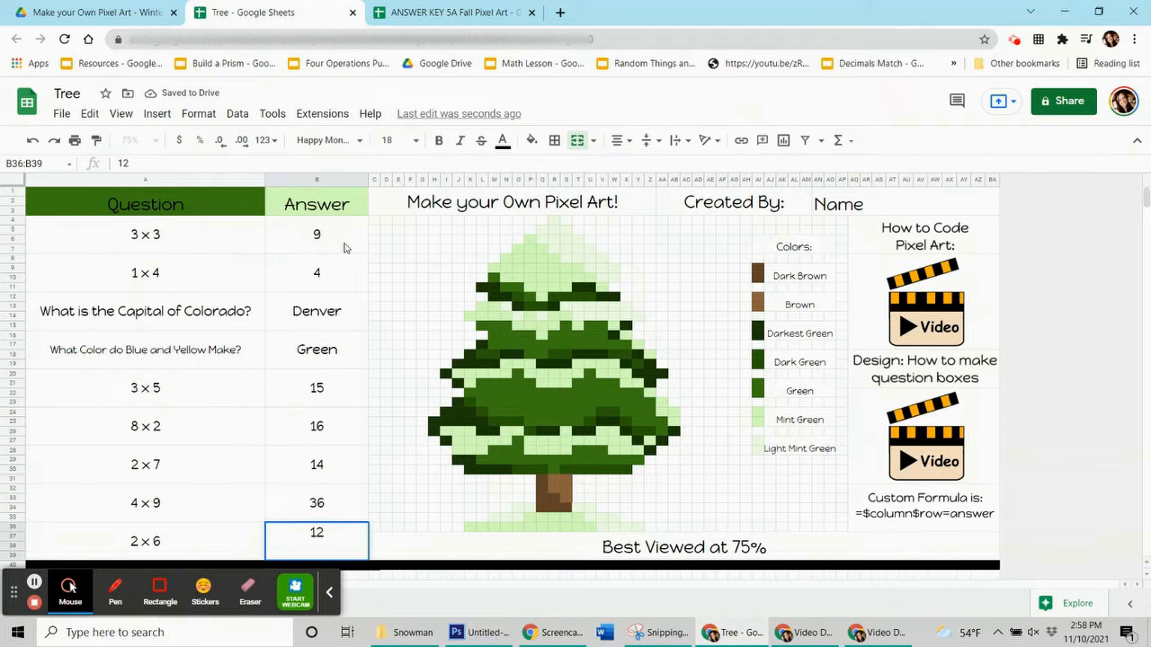
left_click(344, 248)
left_click(330, 594)
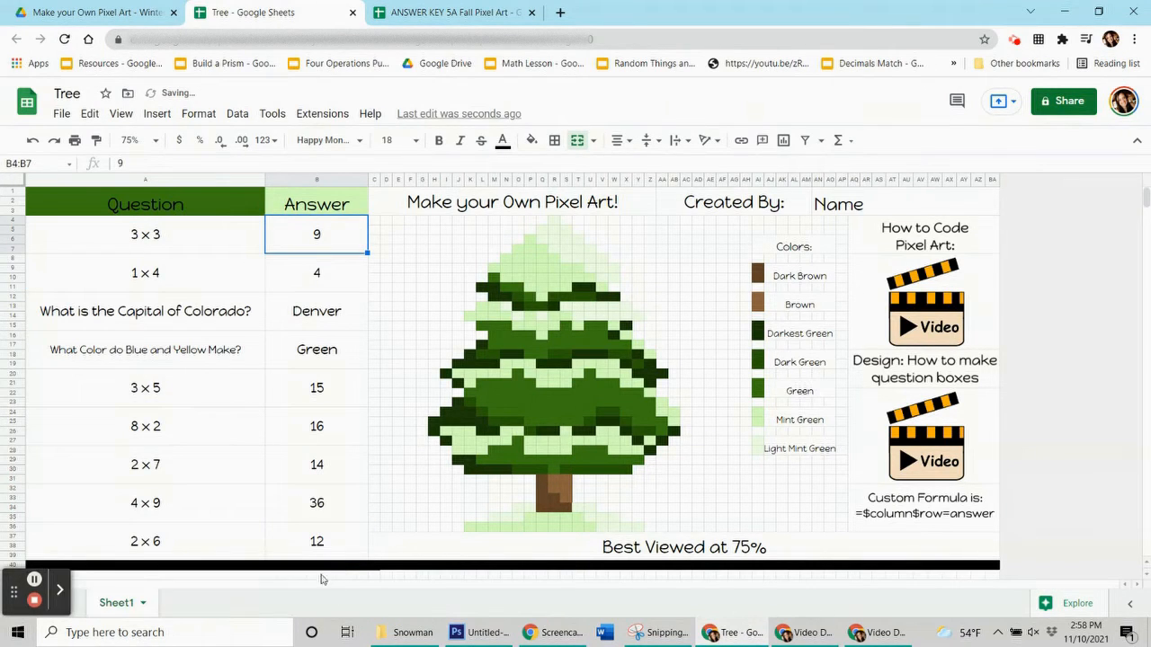
Review the answers and matching questions in the first four question rows
key("Down")
key("Down")
key("Down")
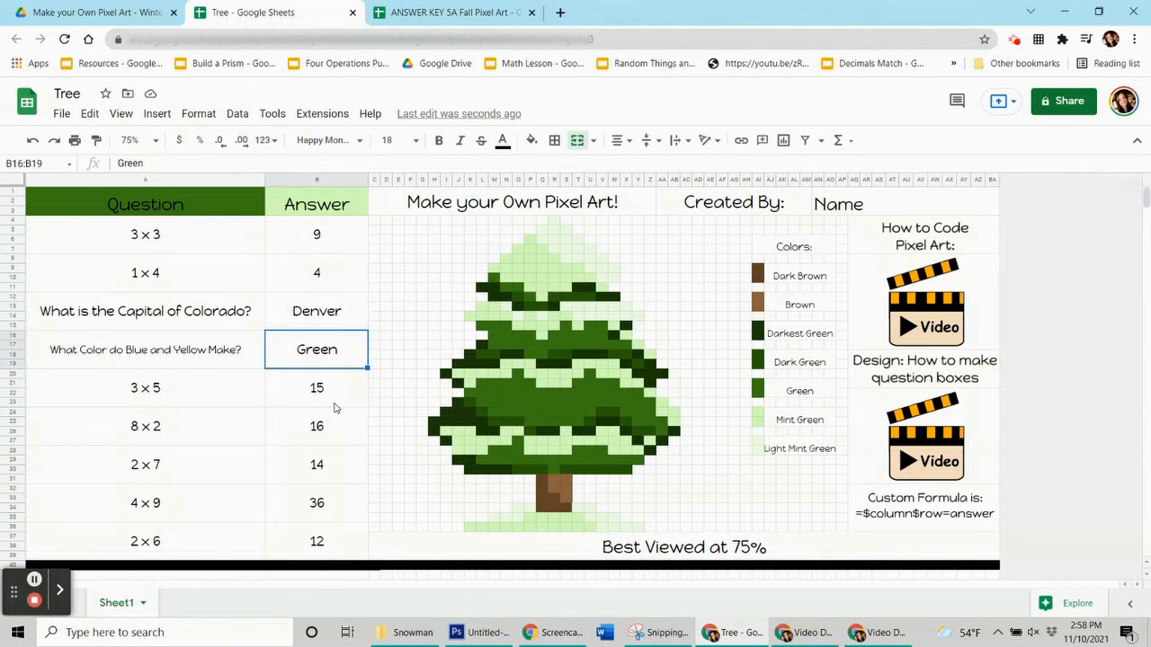
left_click(333, 251)
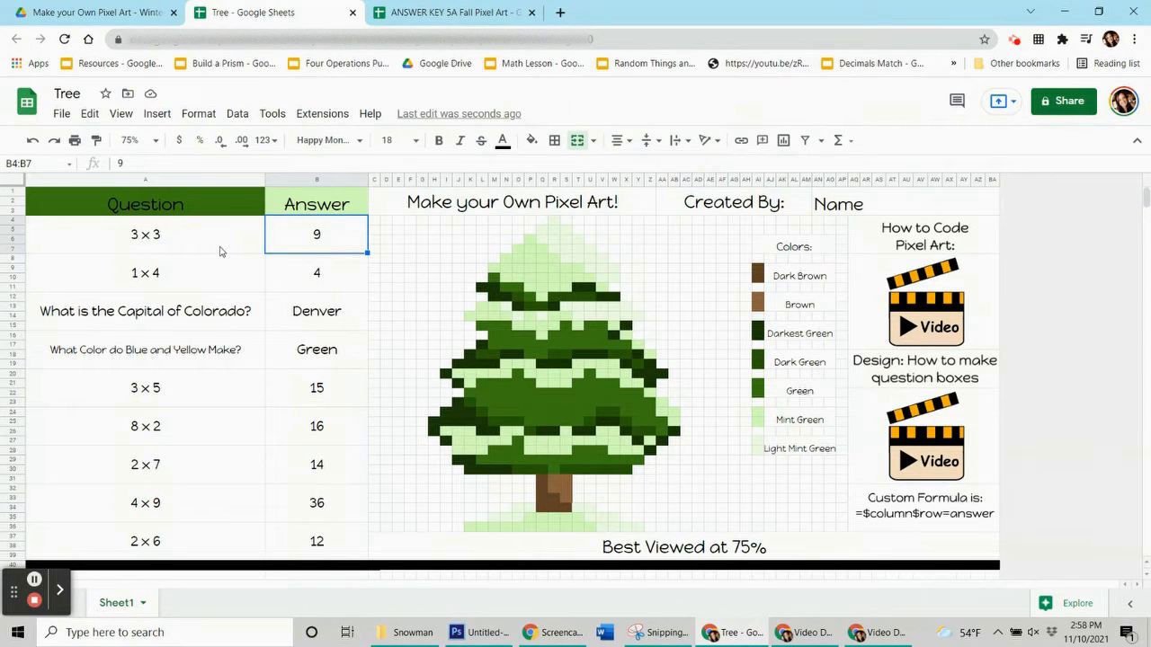
key("Left")
key("Down")
key("Down")
key("Down")
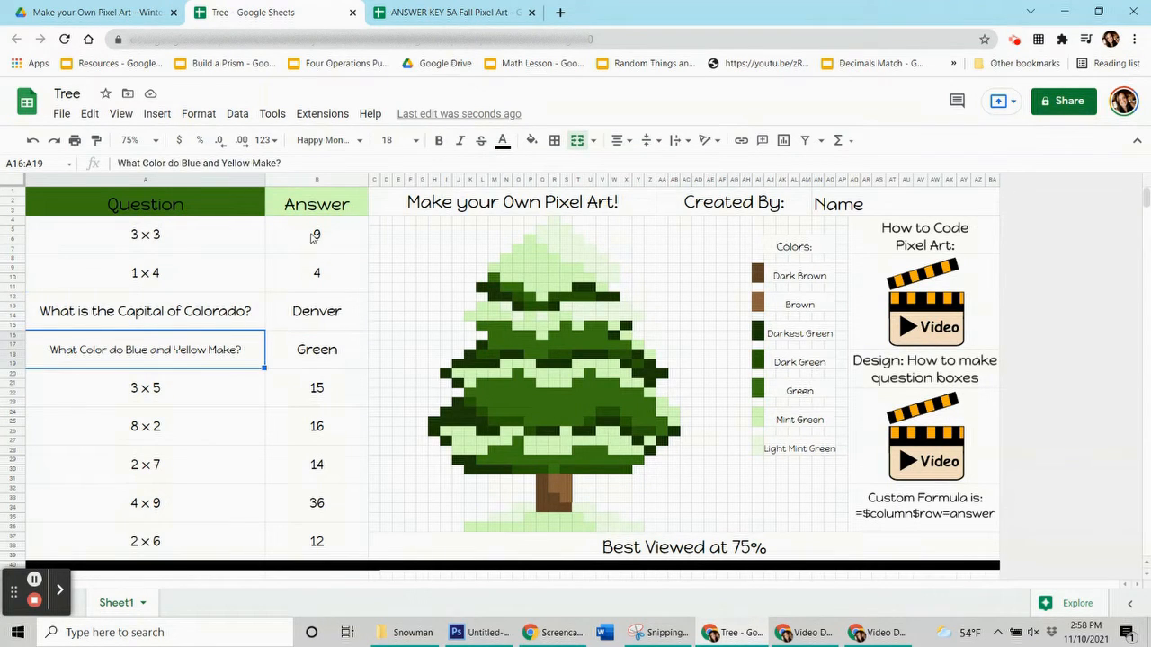
left_click(326, 234)
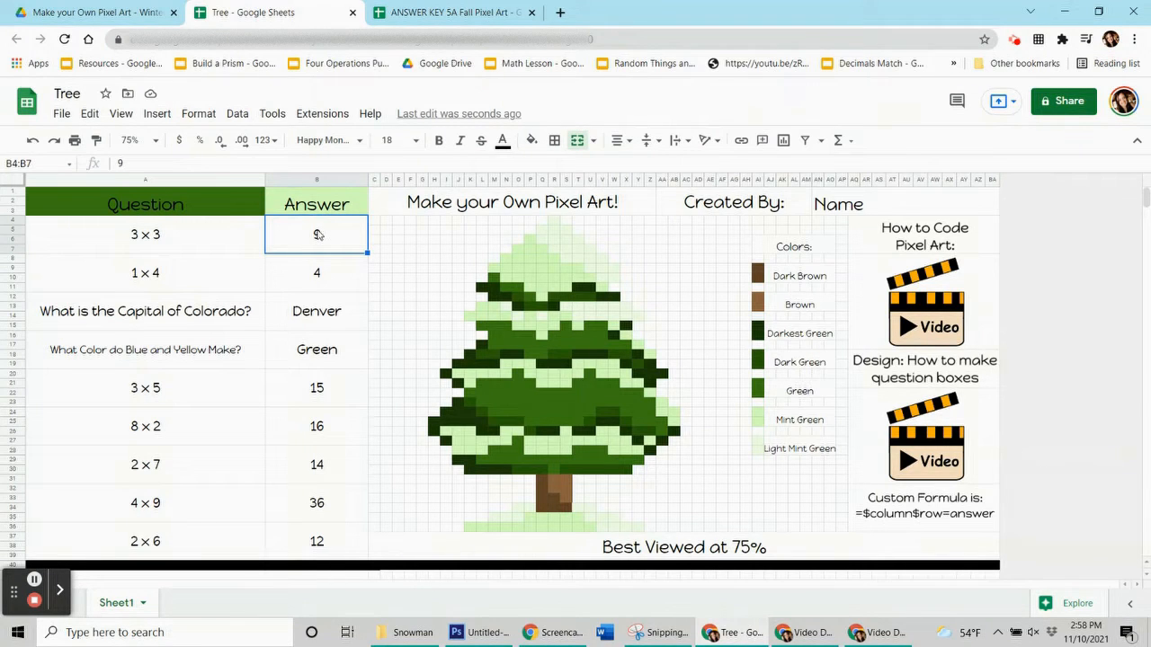
Examine the column letter and starting row number of the merged boxes in the Answer column
left_click(329, 241)
left_click(314, 240)
left_click(320, 183)
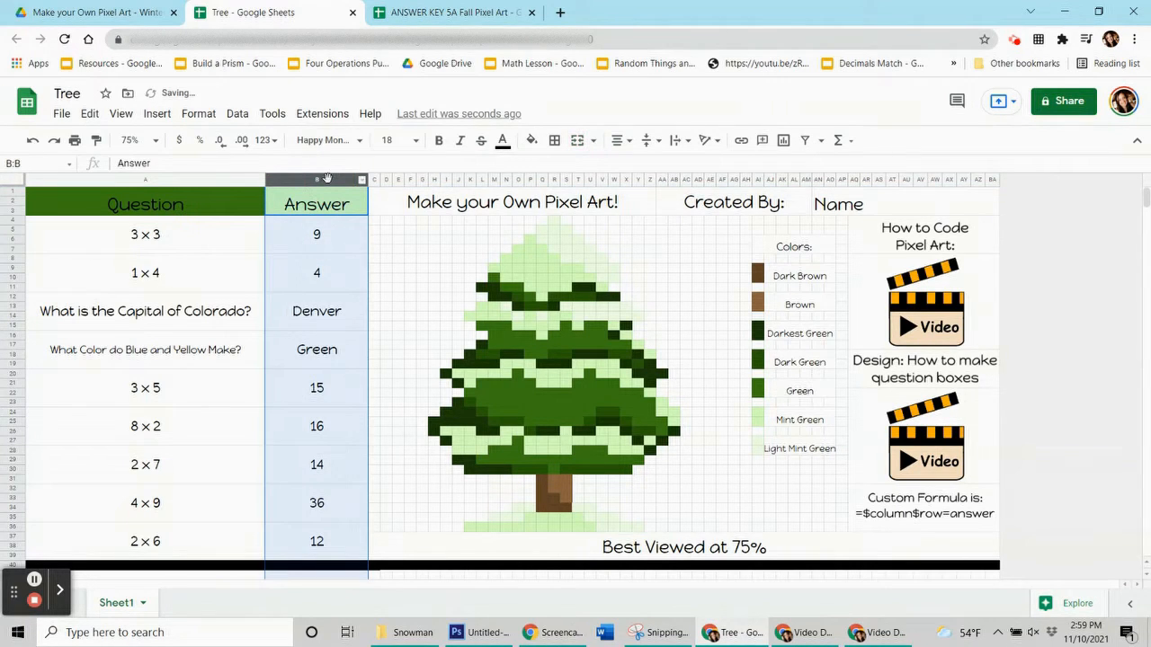
left_click(332, 247)
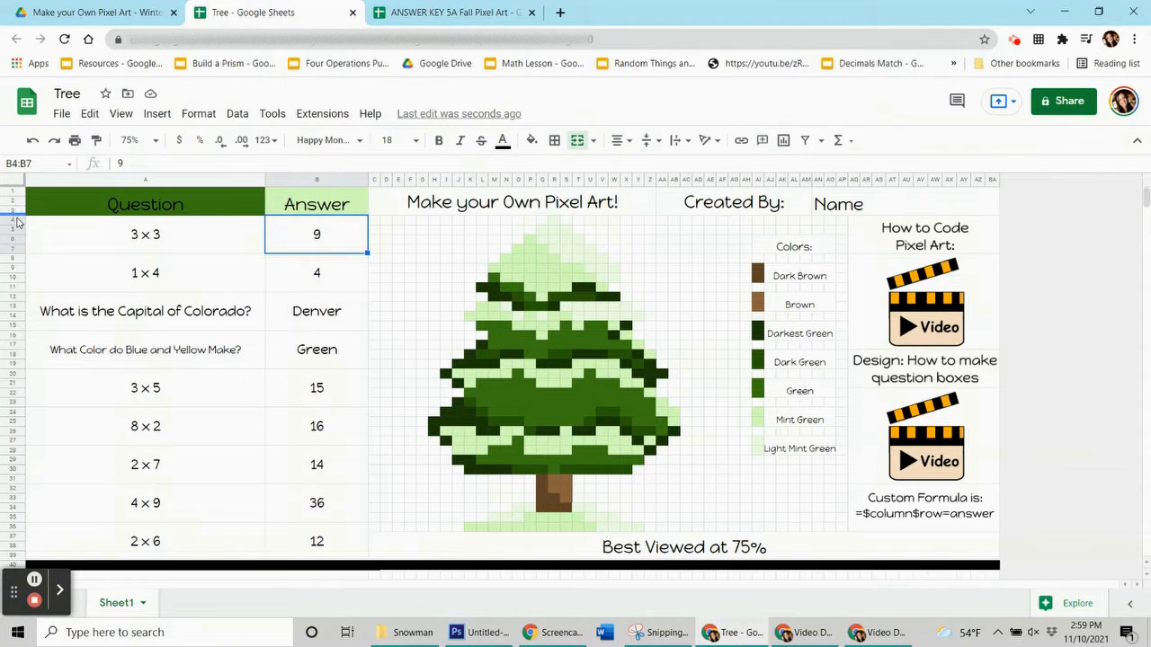
left_click(284, 239)
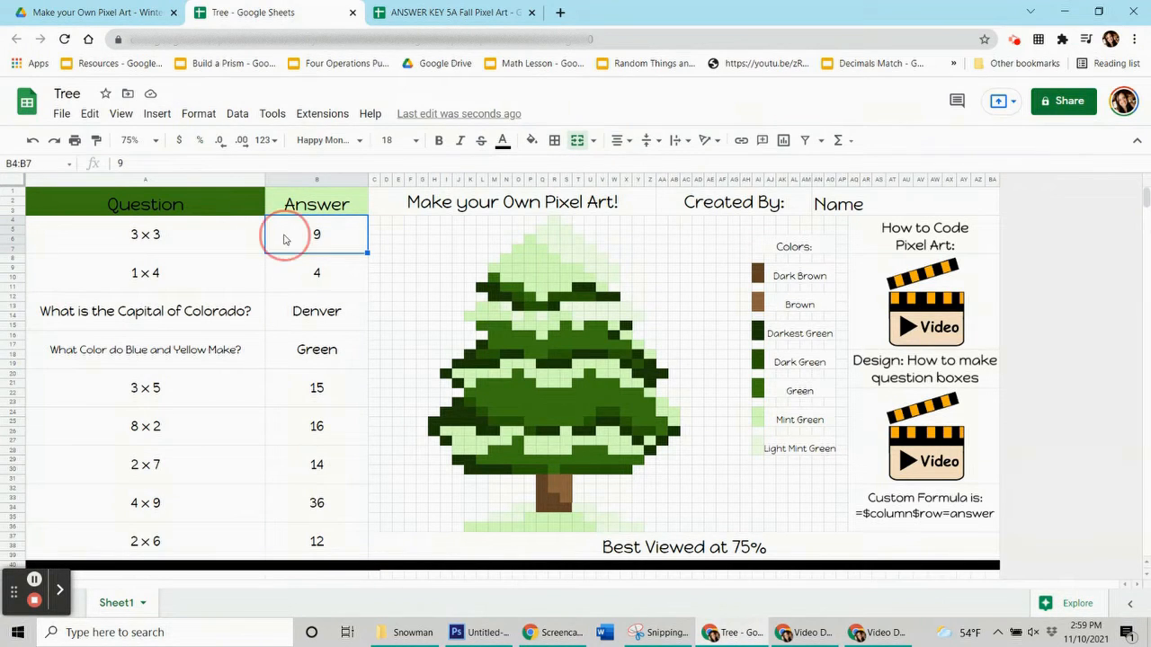
left_click(284, 273)
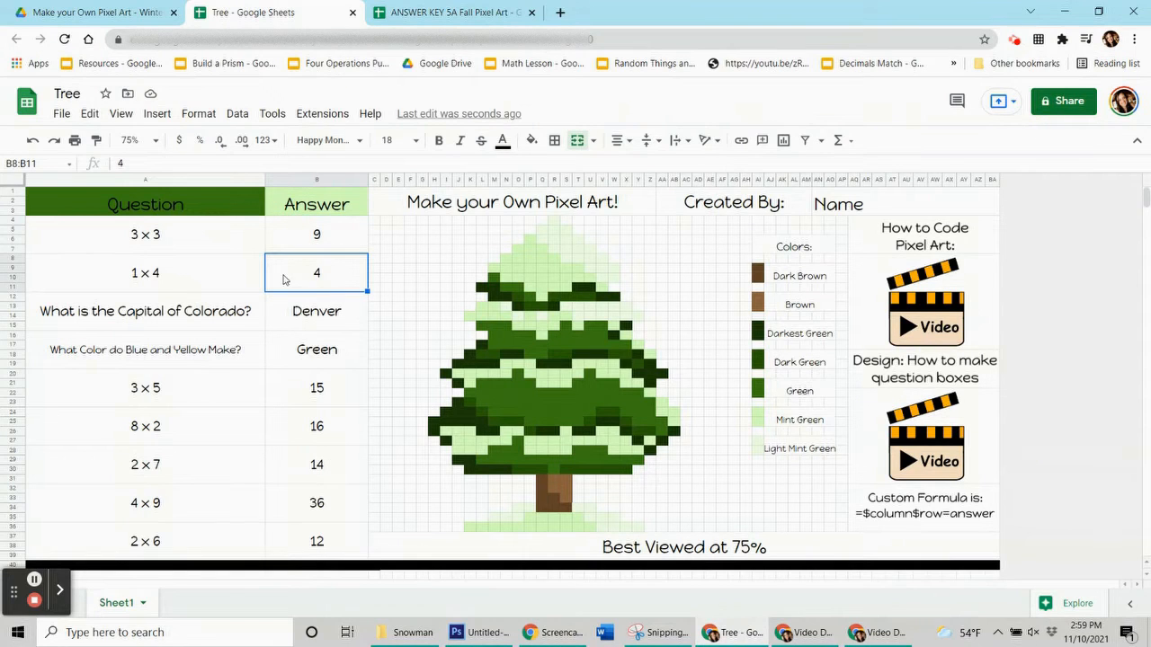
left_click(274, 315)
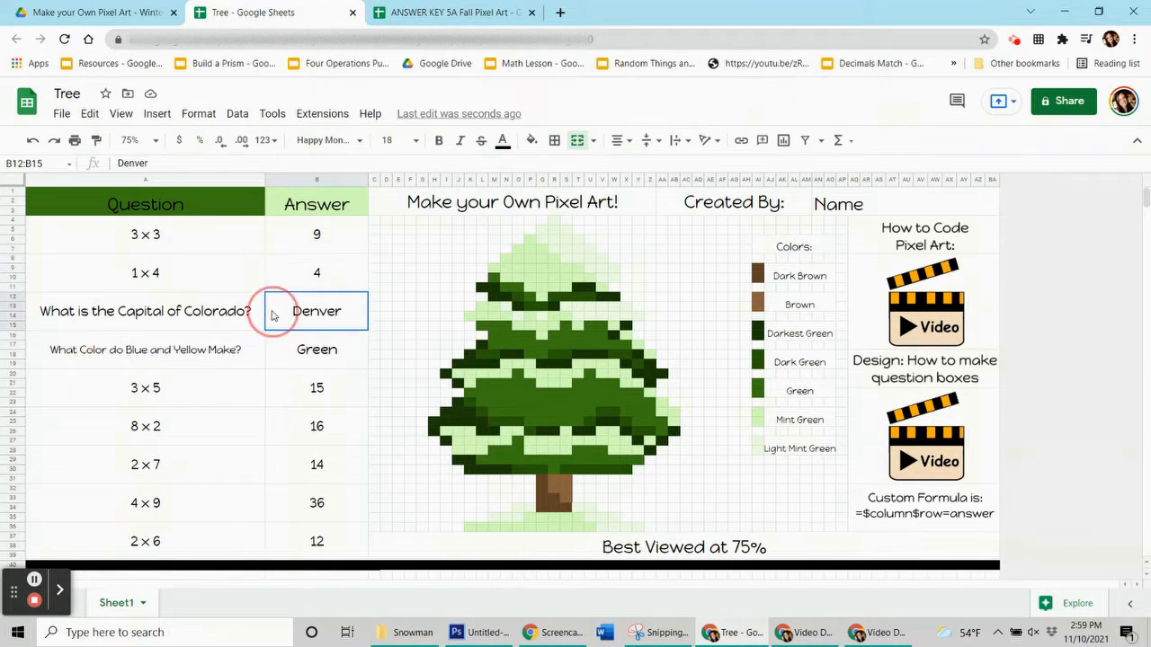
left_click(288, 358)
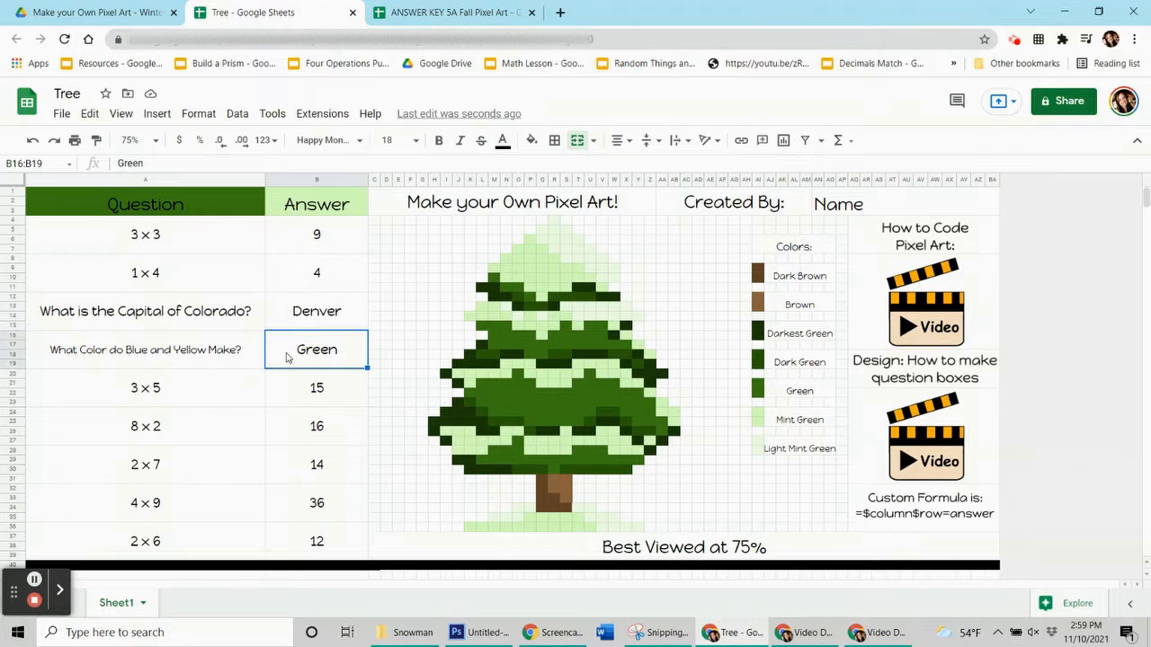
left_click(293, 405)
left_click(300, 442)
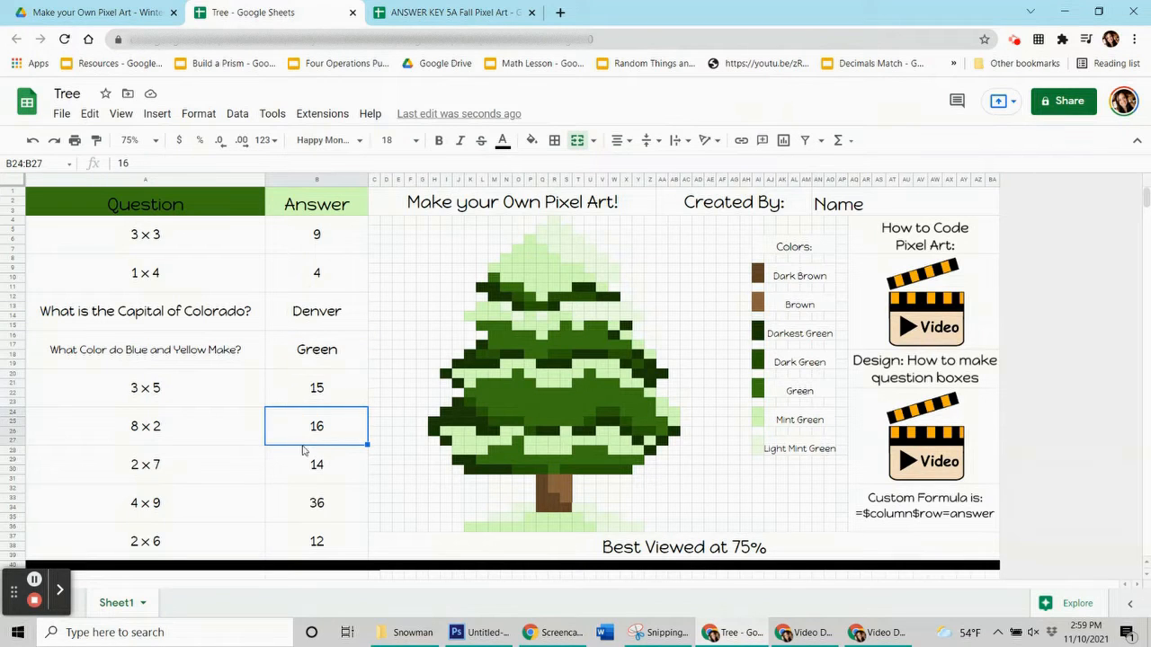
left_click(330, 242)
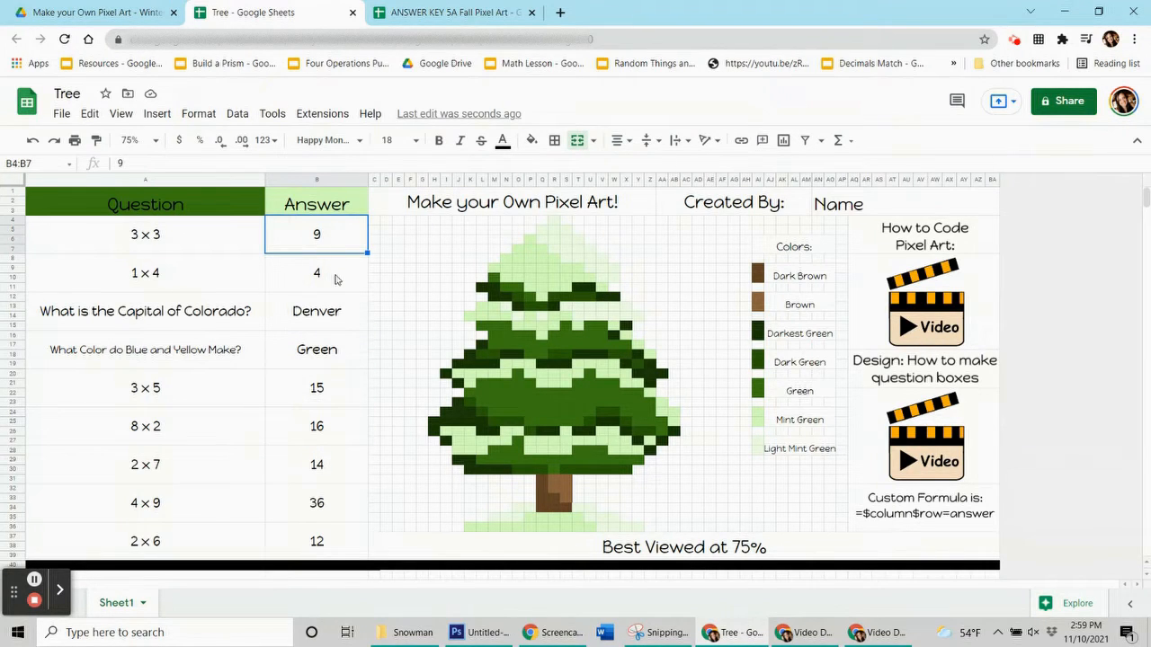
left_click(326, 239)
left_click(319, 304)
left_click(329, 465)
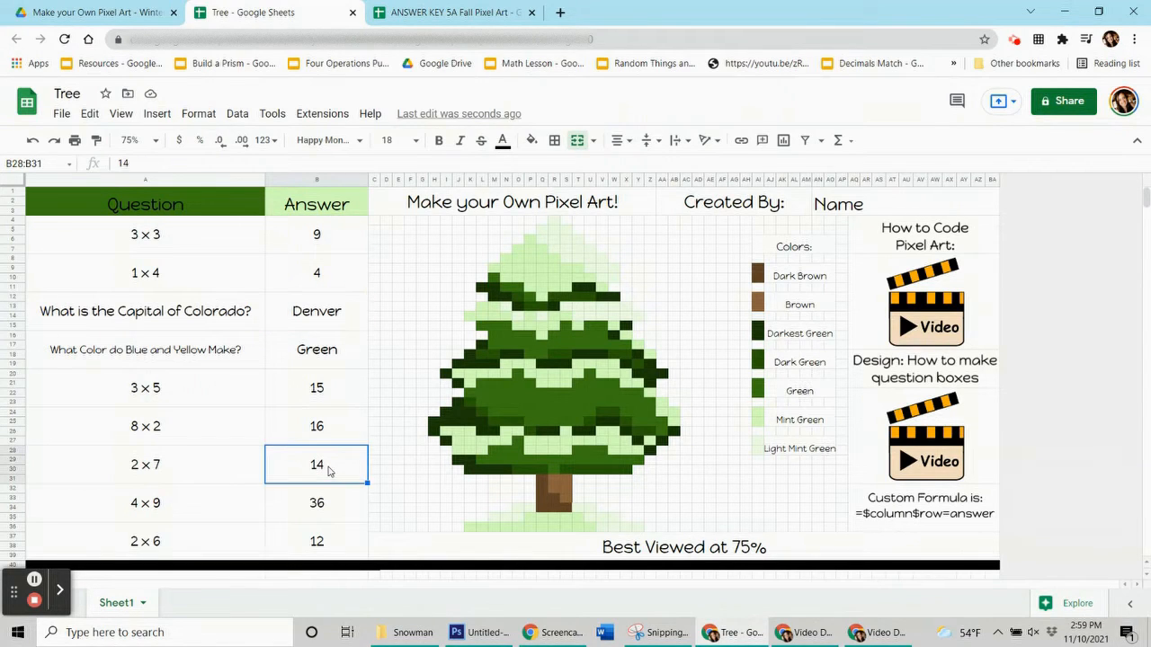
left_click(325, 235)
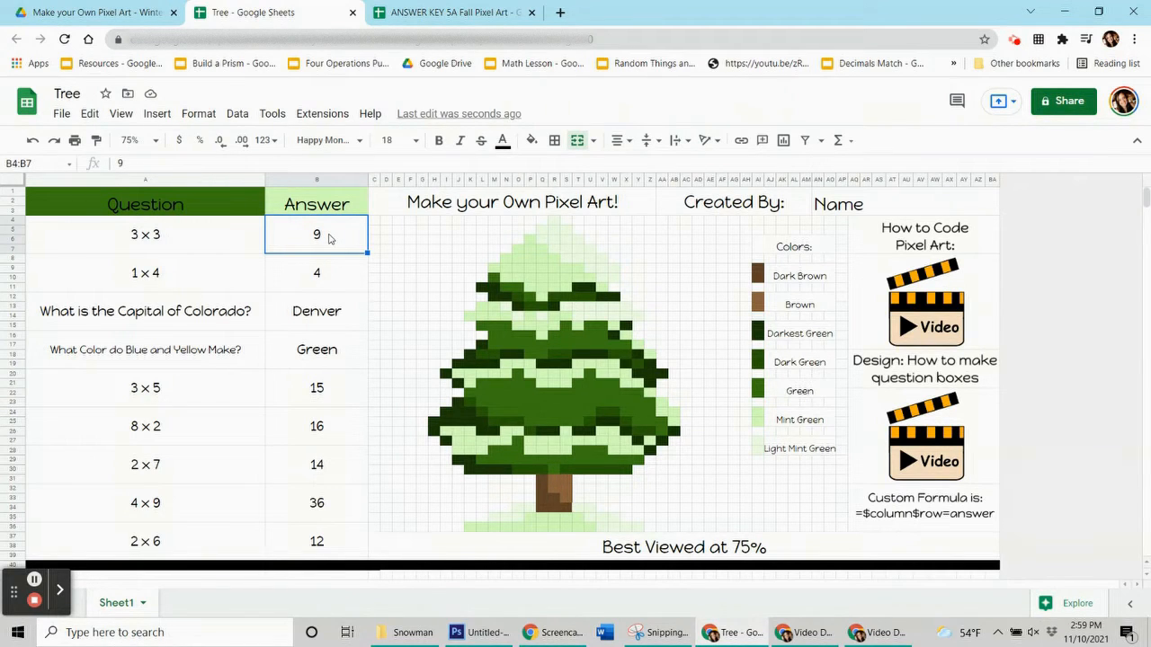
Inspect the custom fill color of the tree's green pixels and the custom formula note =$column$row=answer
left_click(577, 405)
left_click(543, 396)
left_click(531, 411)
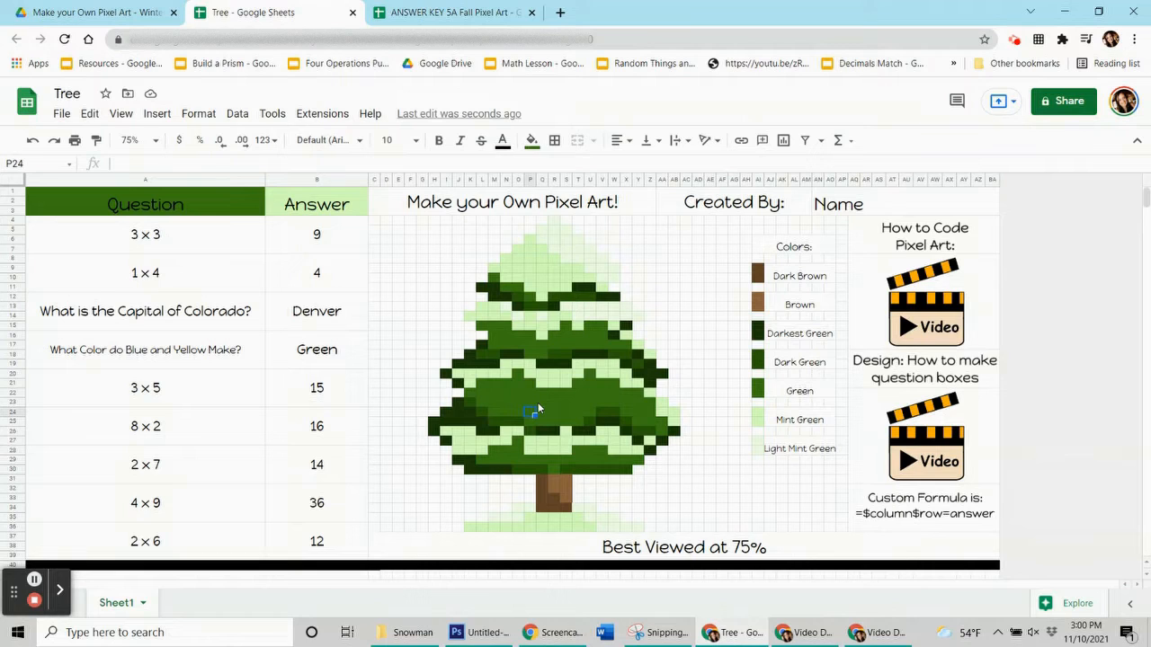
left_click(540, 402)
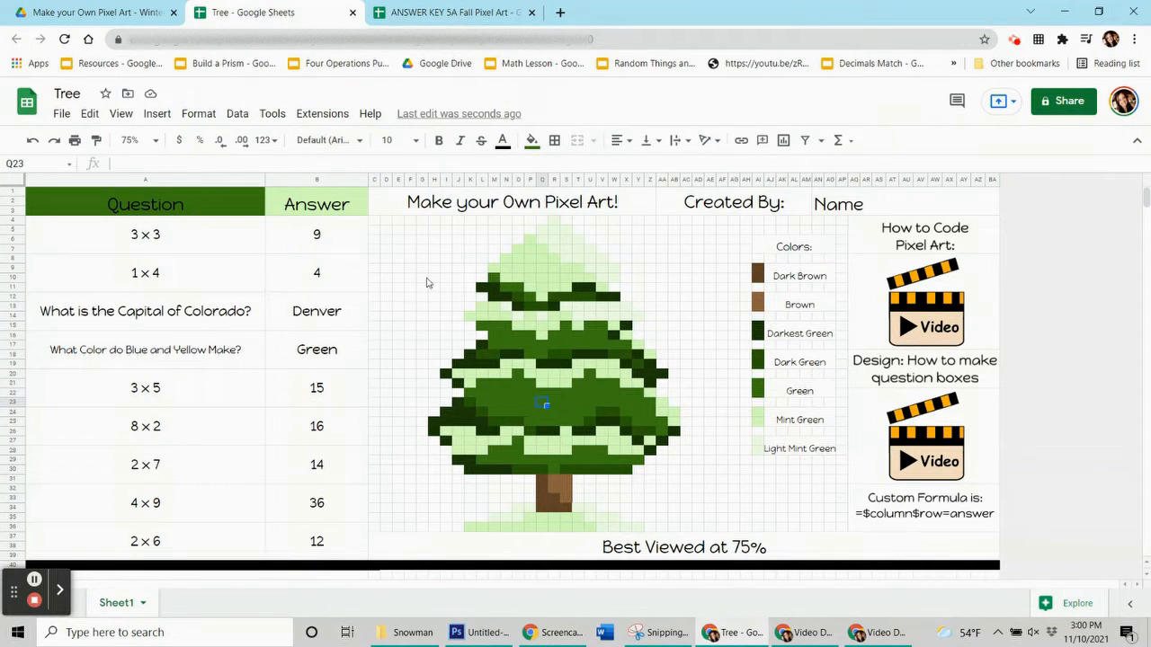
left_click(531, 142)
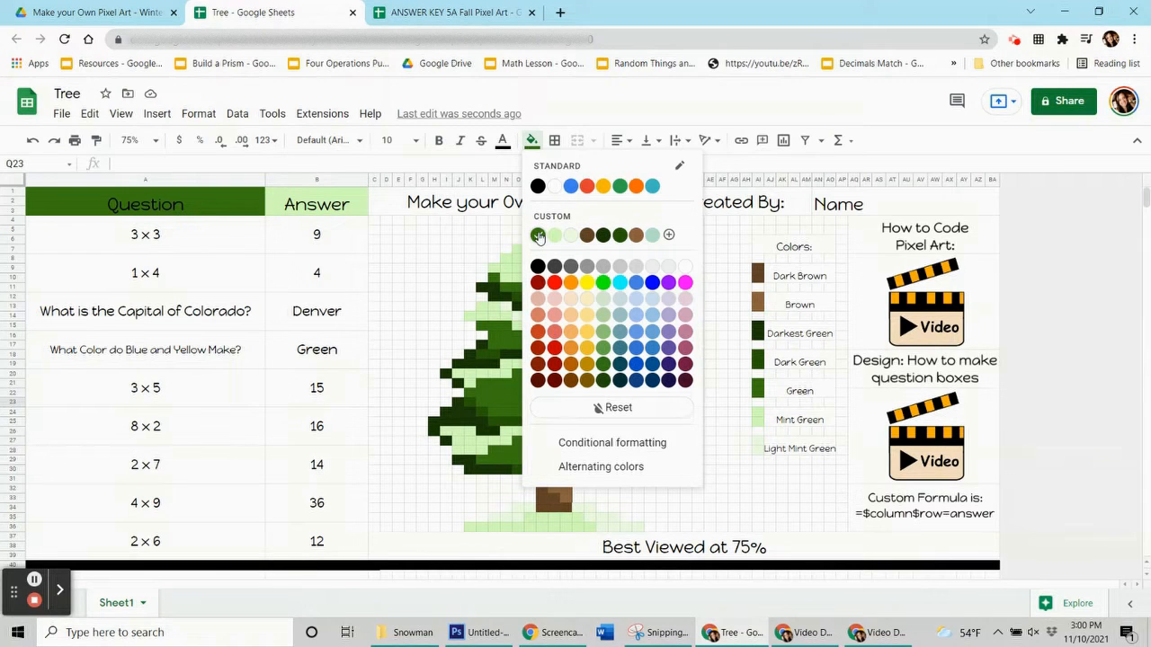
left_click(495, 392)
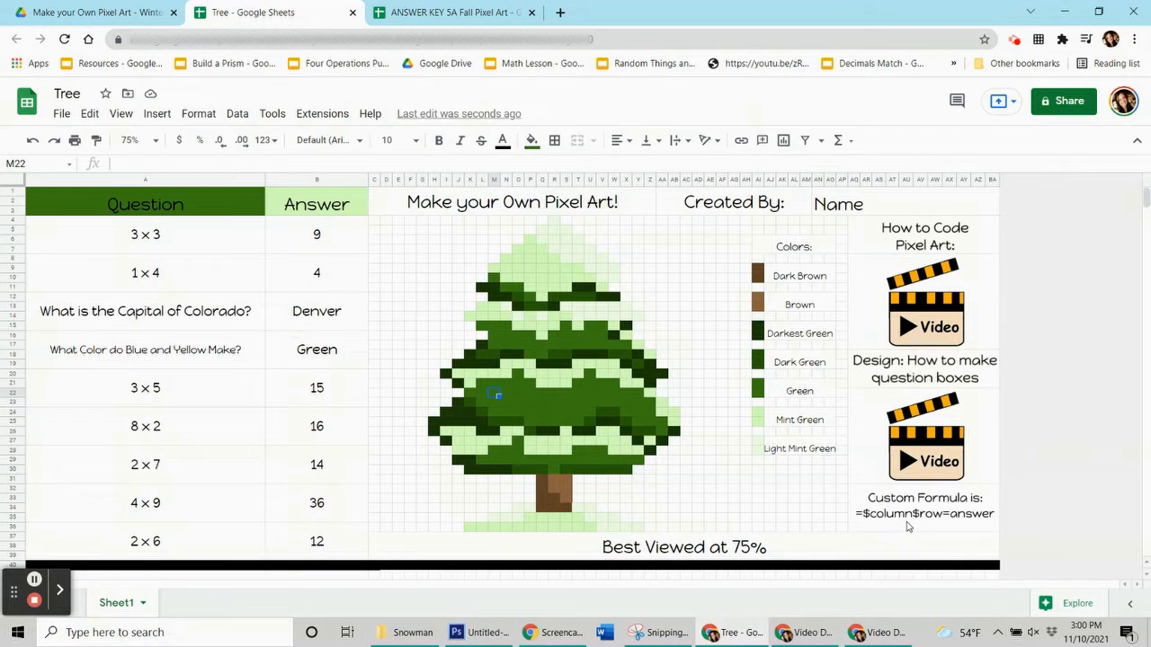
left_click(865, 520)
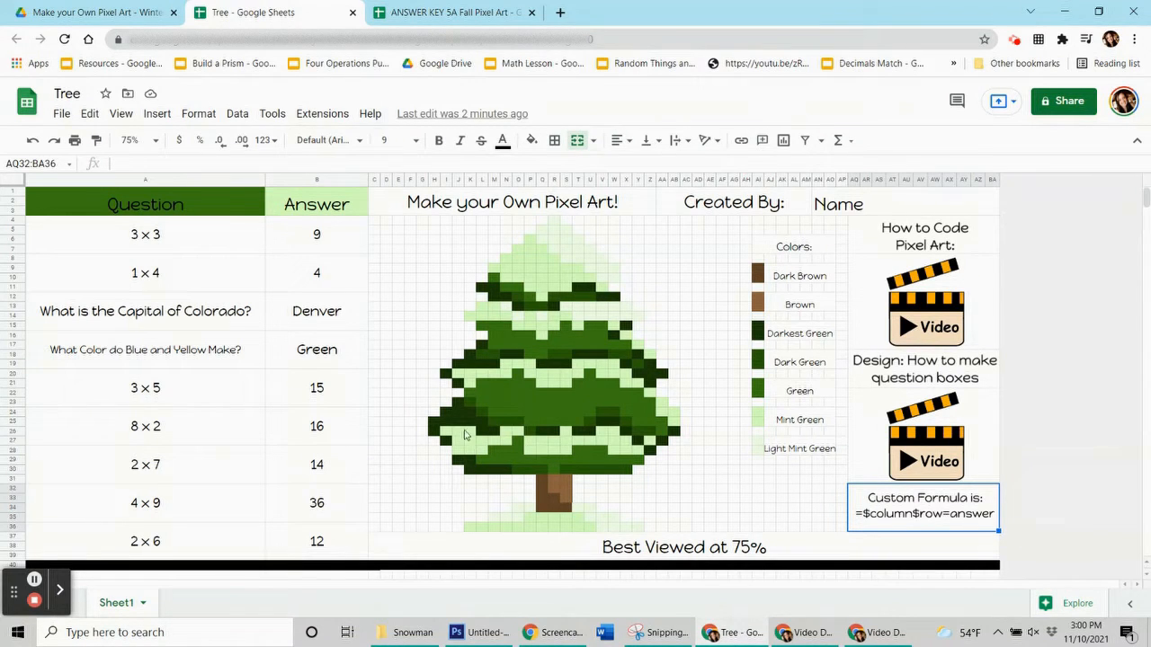
Start a conditional formatting rule on the 3 x 3 answer box (B4:B7) with the tree's custom green as fill color
left_click(355, 233)
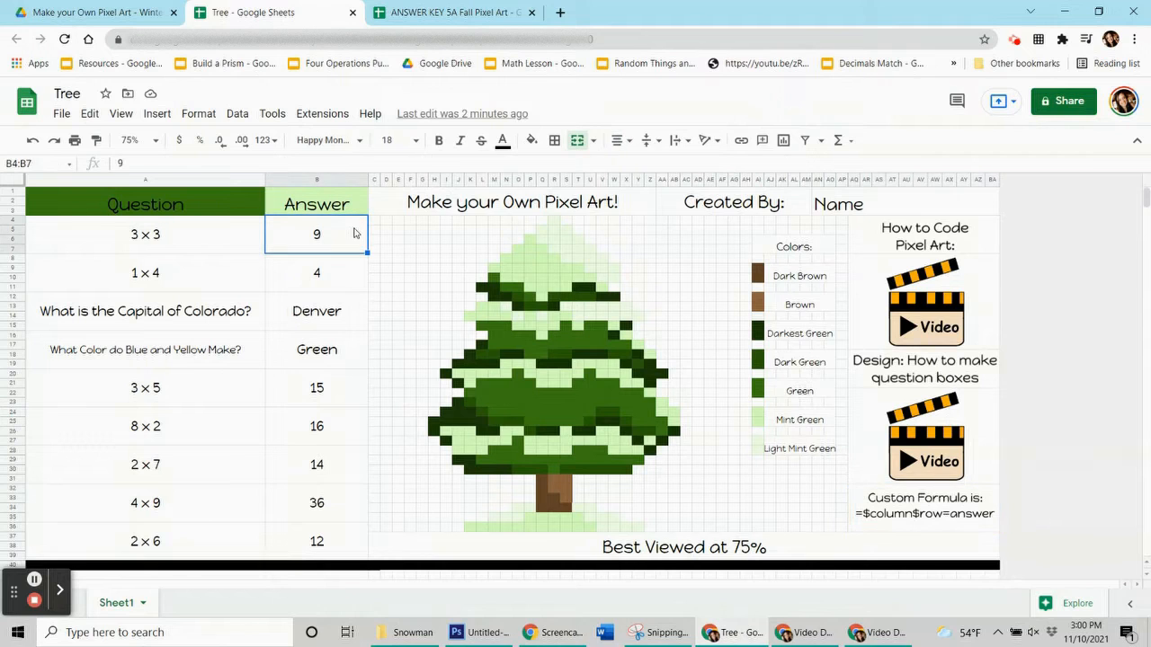
left_click(192, 115)
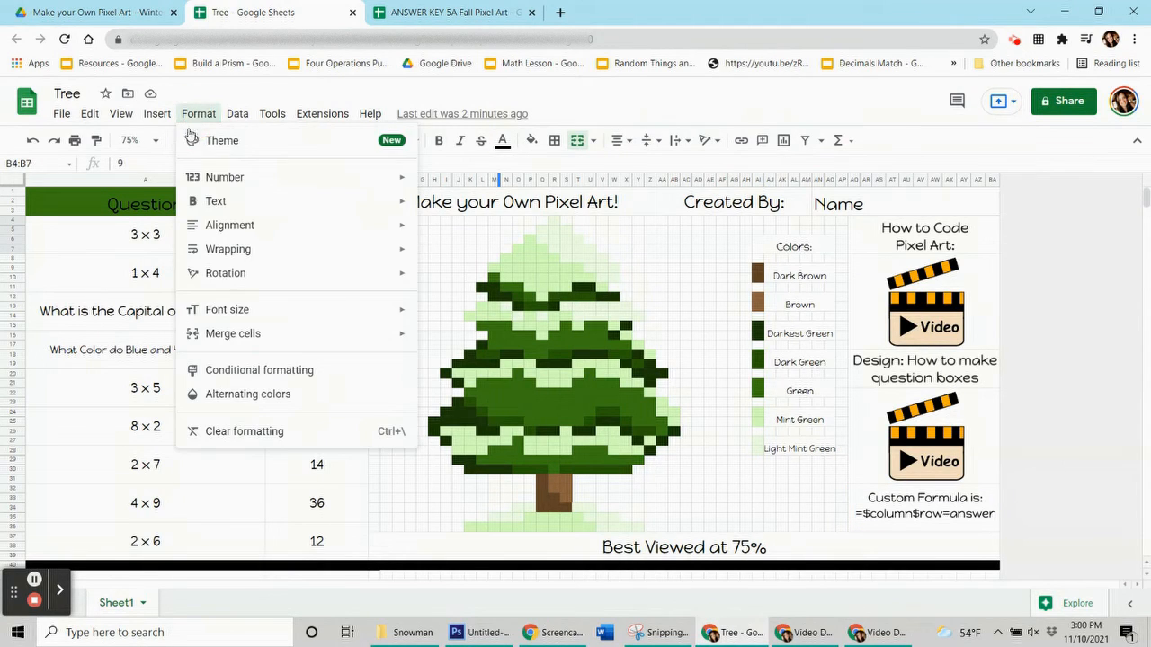
left_click(235, 370)
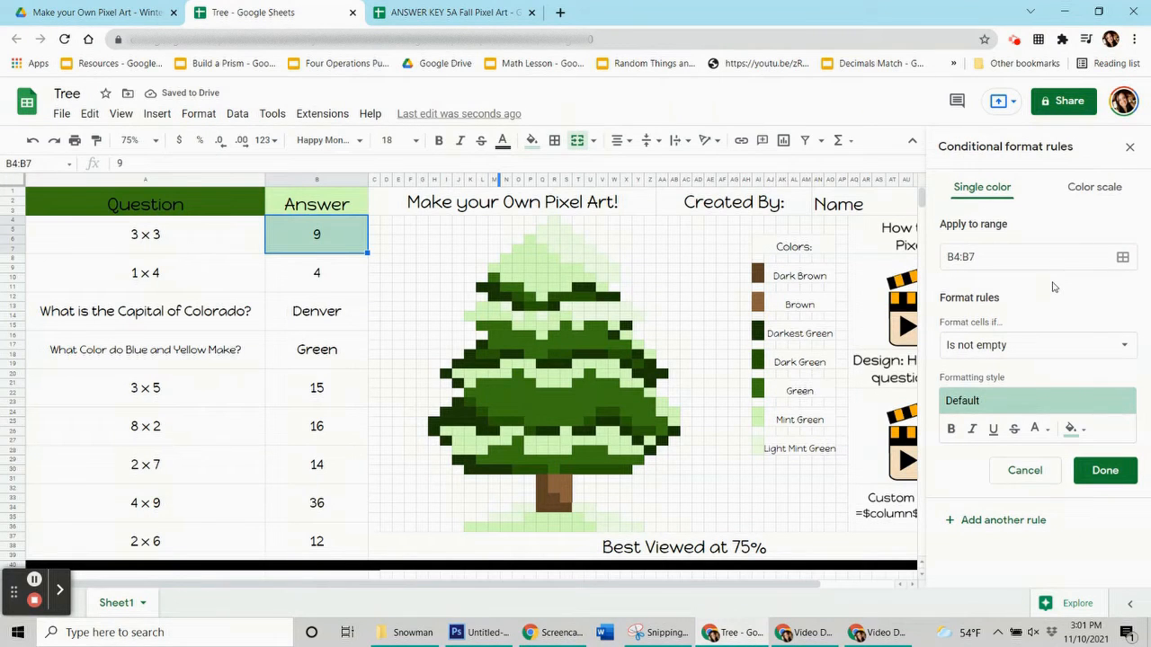
left_click(1075, 429)
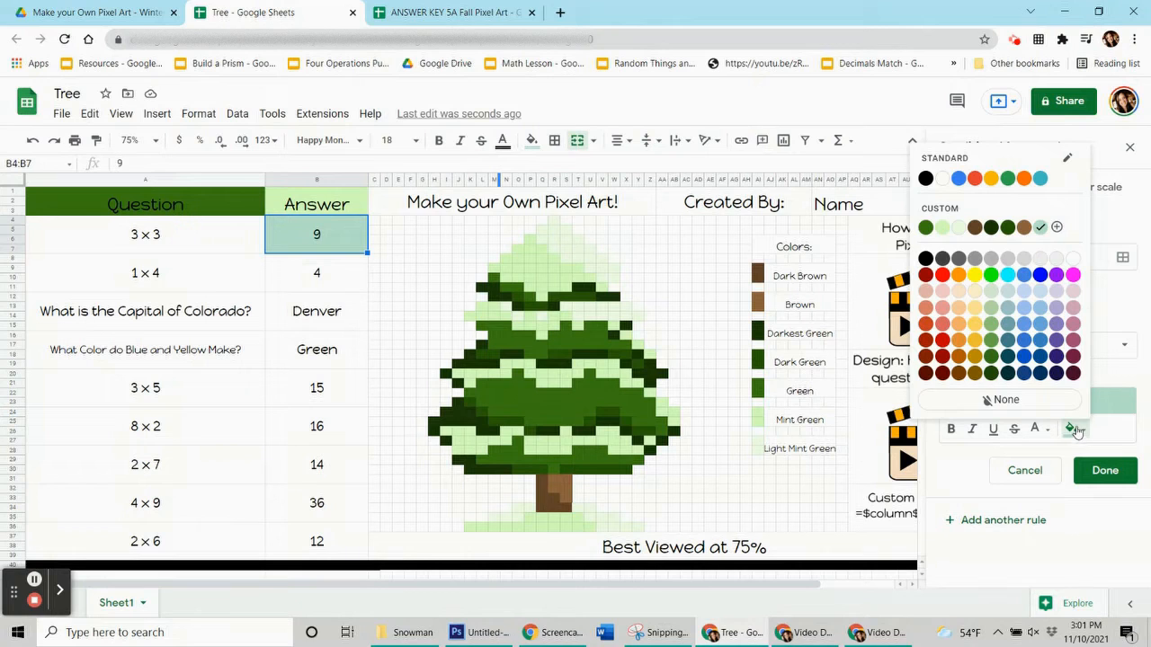
left_click(926, 229)
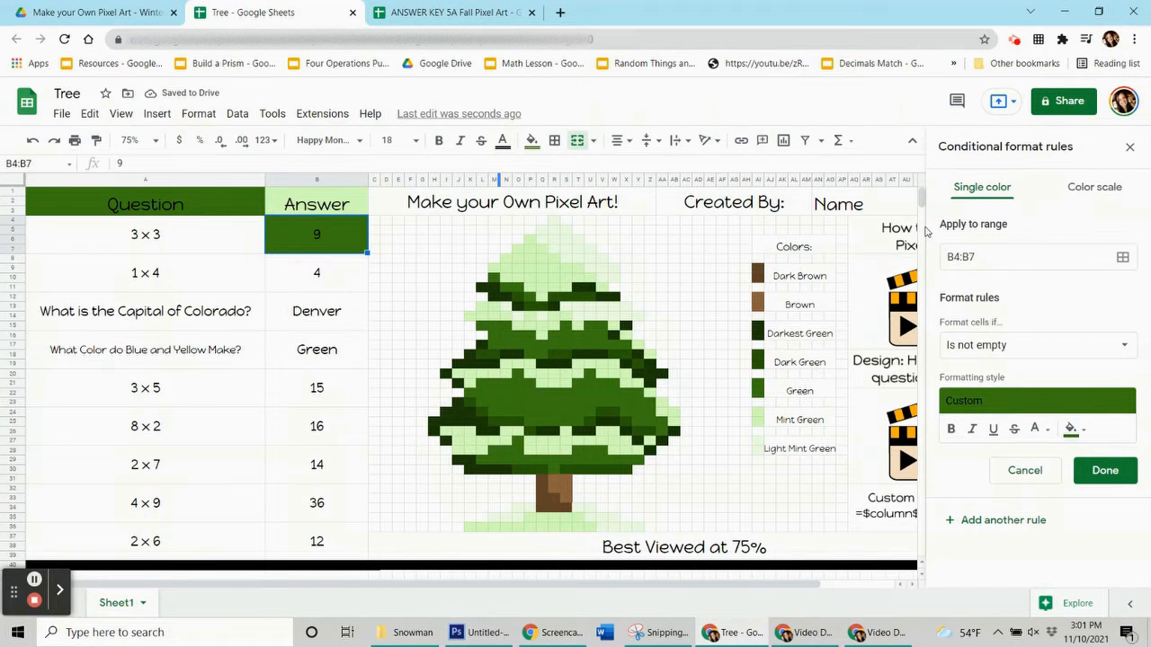
Change the rule's condition to a custom formula and enter =$B$4=9
left_click(1074, 351)
left_click(1123, 344)
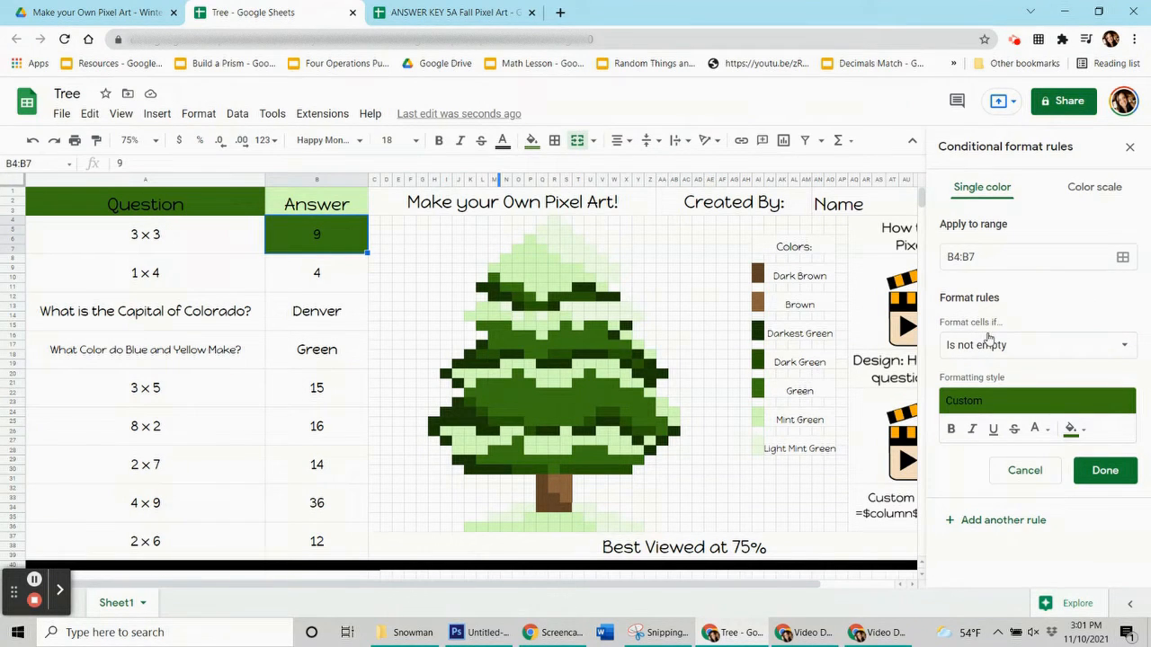
left_click(1027, 353)
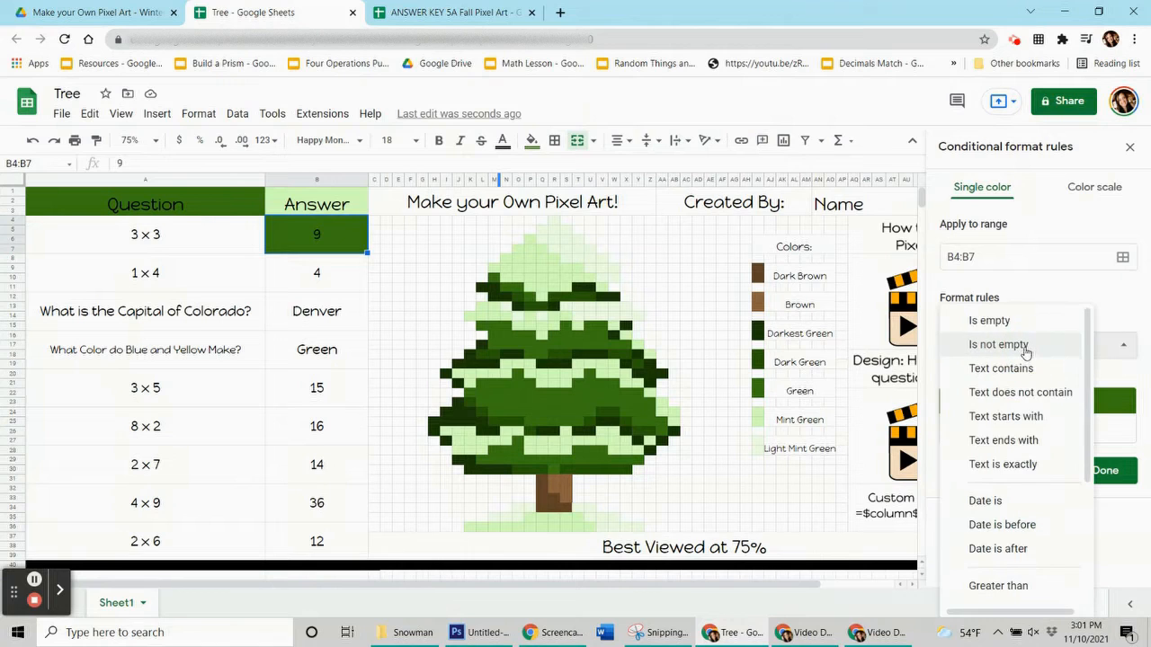
scroll(1026, 378, "down", 3)
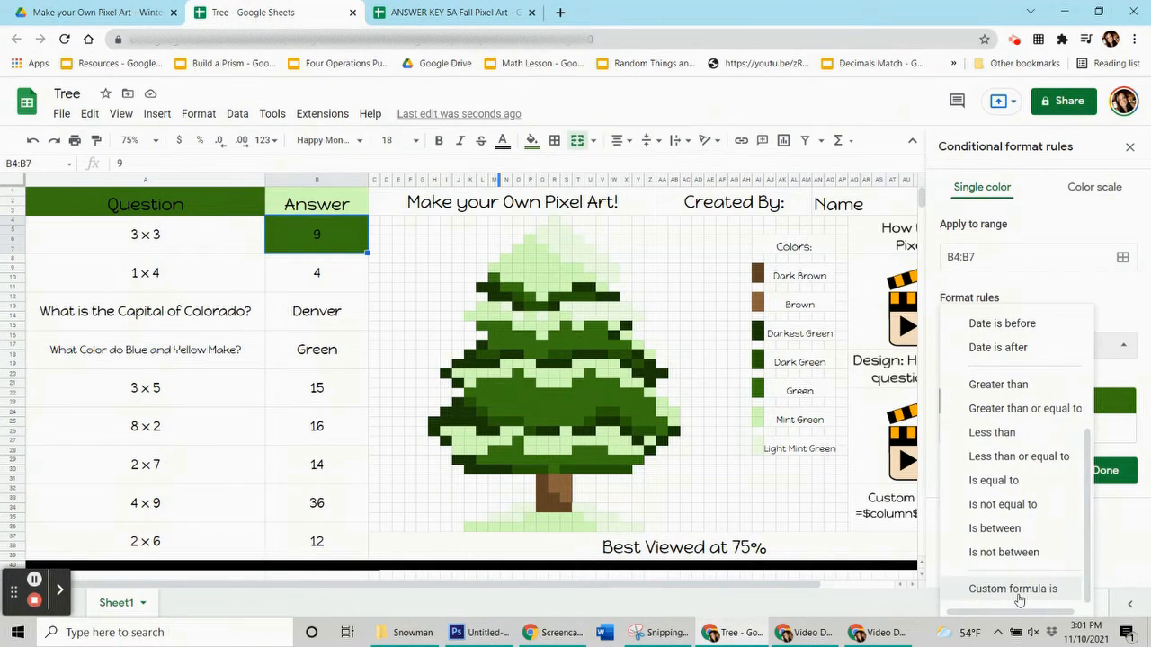
left_click(1016, 592)
left_click(953, 379)
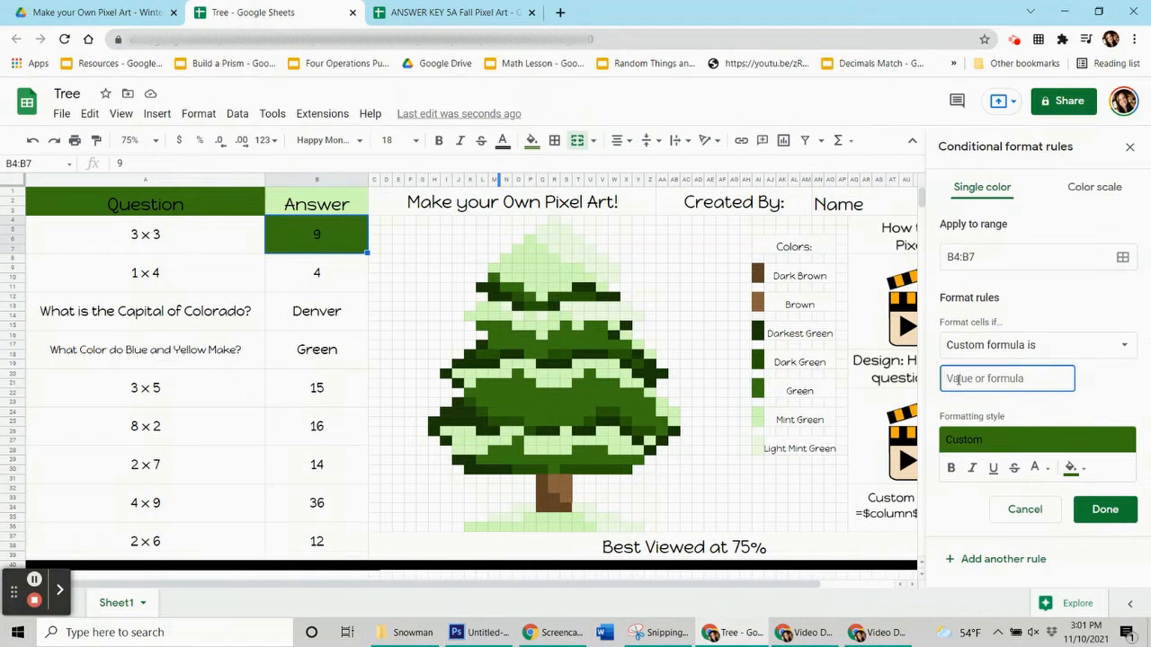
type("=")
type("$D$")
type("4")
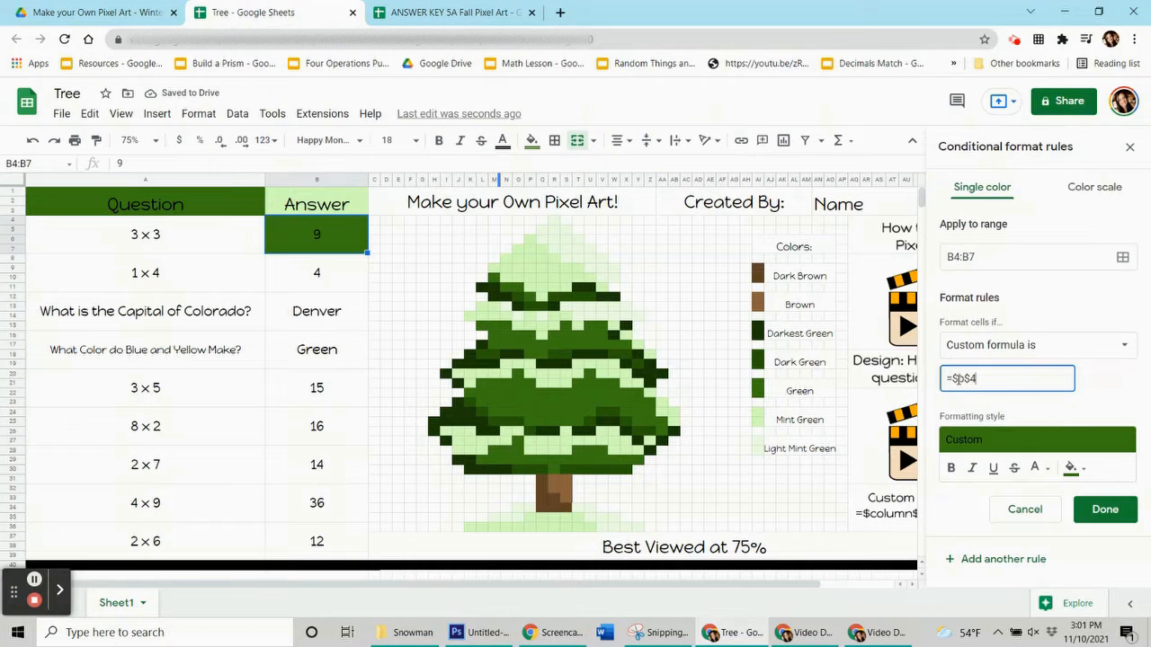
type("=9")
left_click(977, 221)
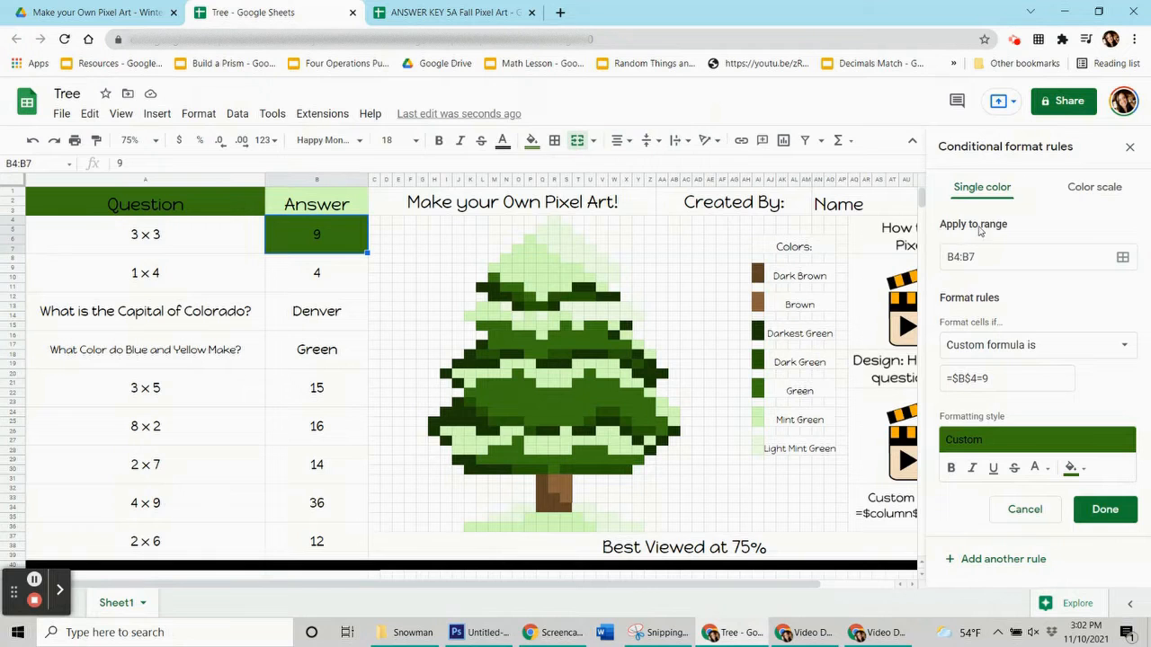
Extend the rule's range beyond B4:B7 with the green pixels P16, S15, V16, X17, P12, N11 and N15 in the upper tree
left_click(1122, 257)
left_click_drag(621, 275, 266, 294)
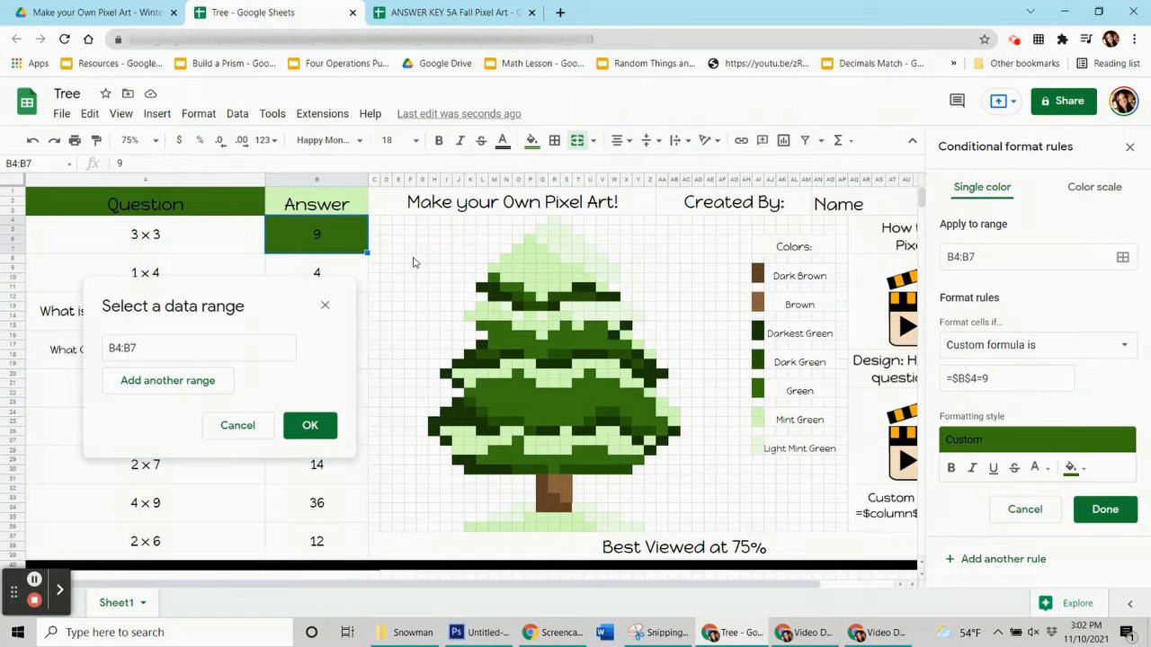
left_click(529, 334, "ctrl")
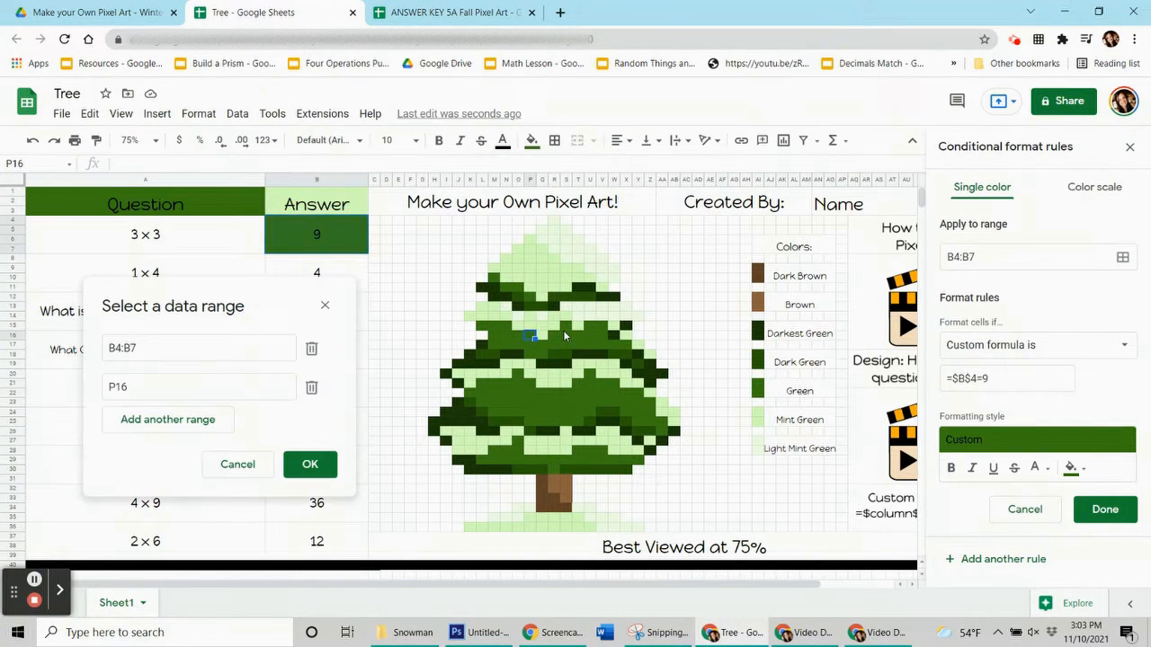
left_click(566, 327, "ctrl")
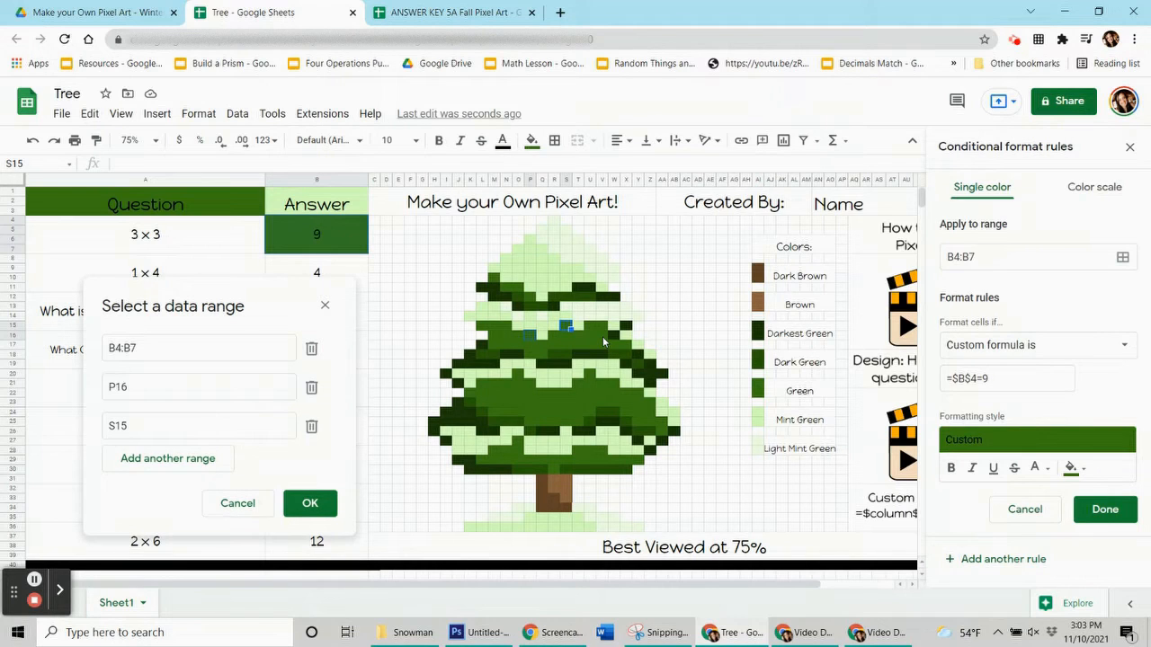
left_click(602, 336, "ctrl")
left_click(626, 343, "ctrl")
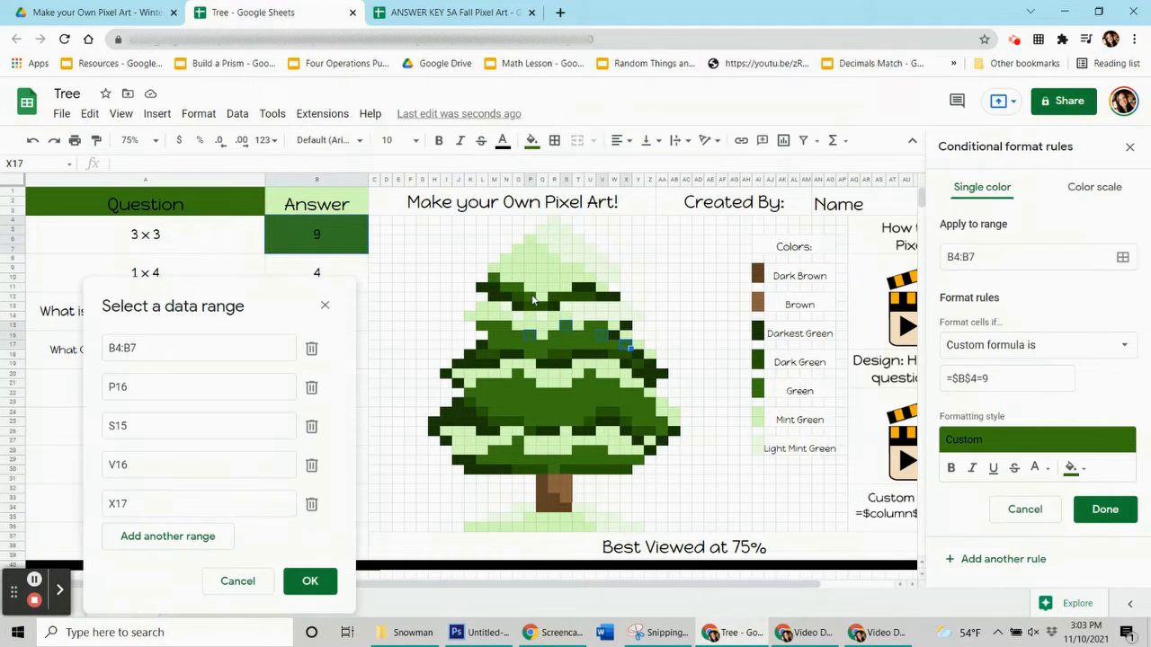
left_click(534, 300, "ctrl")
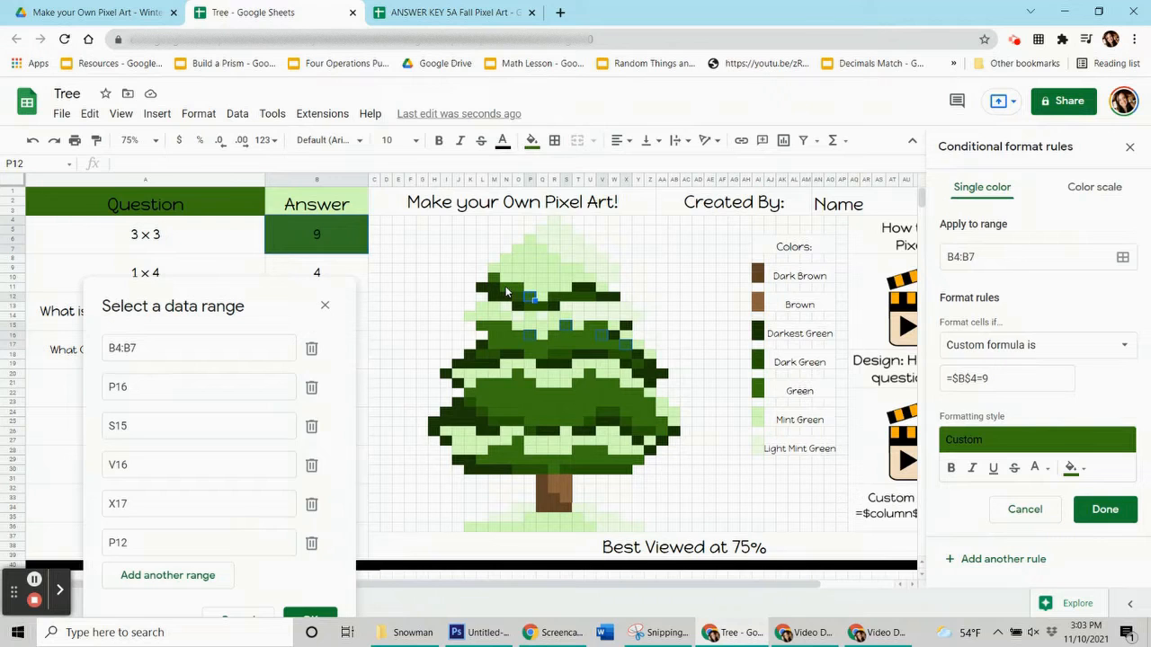
left_click(507, 292, "ctrl")
left_click(504, 324, "ctrl")
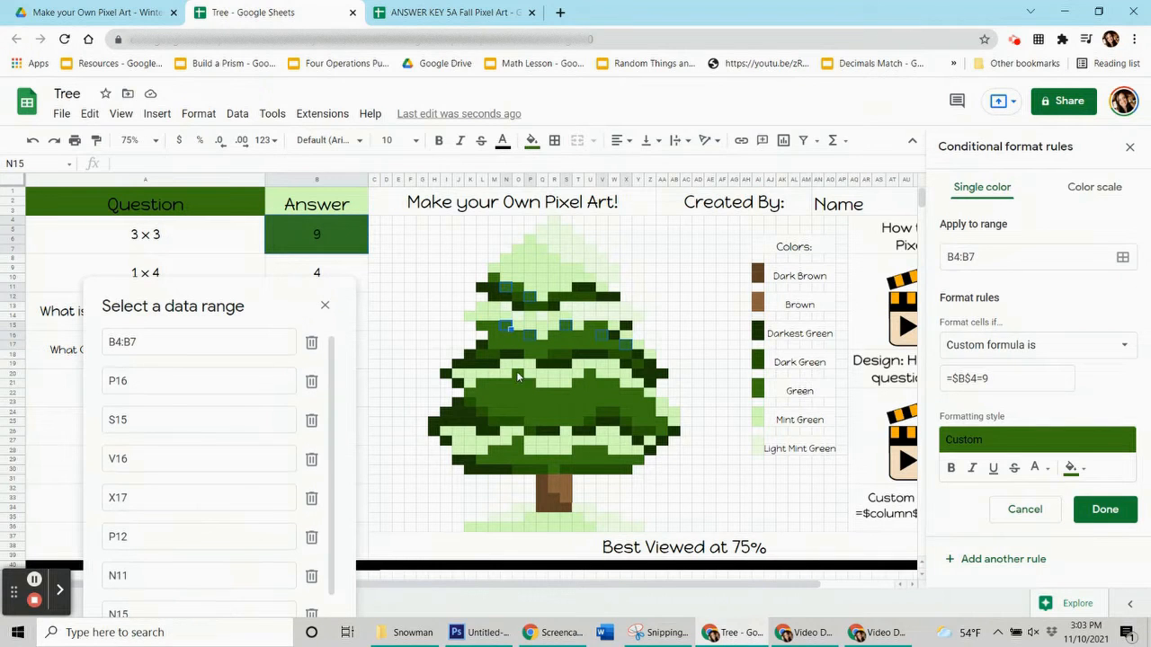
Add the green pixels O20, R22, U20, W21, X24 and Z24 from the tree's middle tier to the rule's range
left_click(517, 374, "ctrl")
left_click(555, 392, "ctrl")
left_click(592, 377, "ctrl")
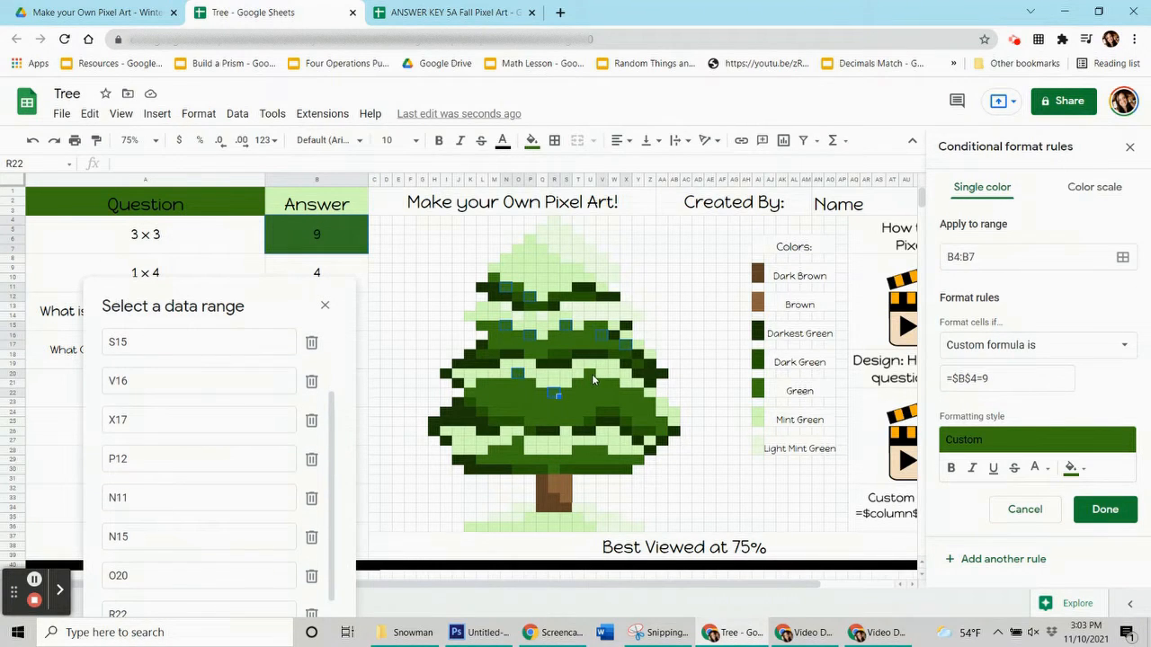
left_click(615, 384, "ctrl")
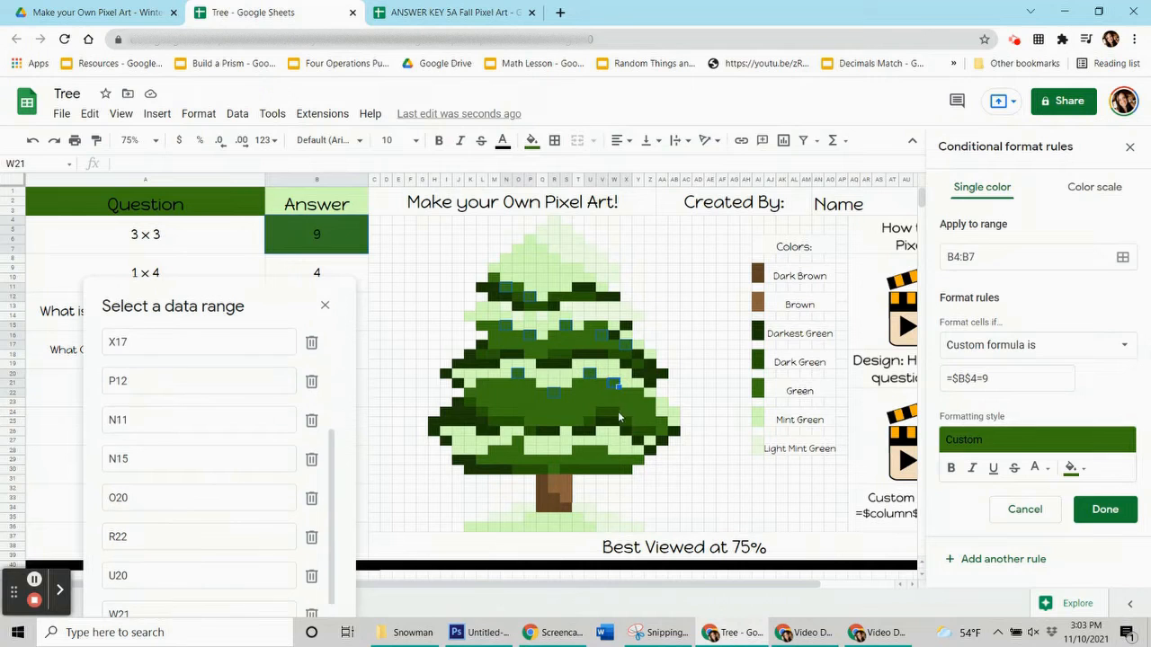
left_click(628, 412, "ctrl")
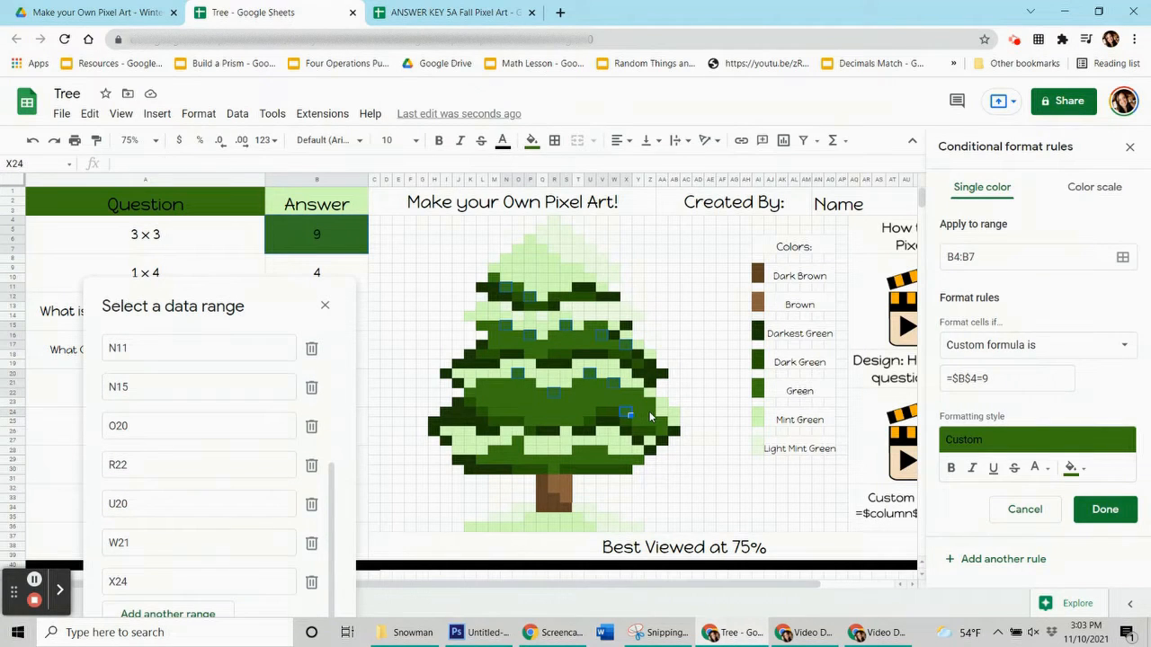
left_click(653, 413, "ctrl")
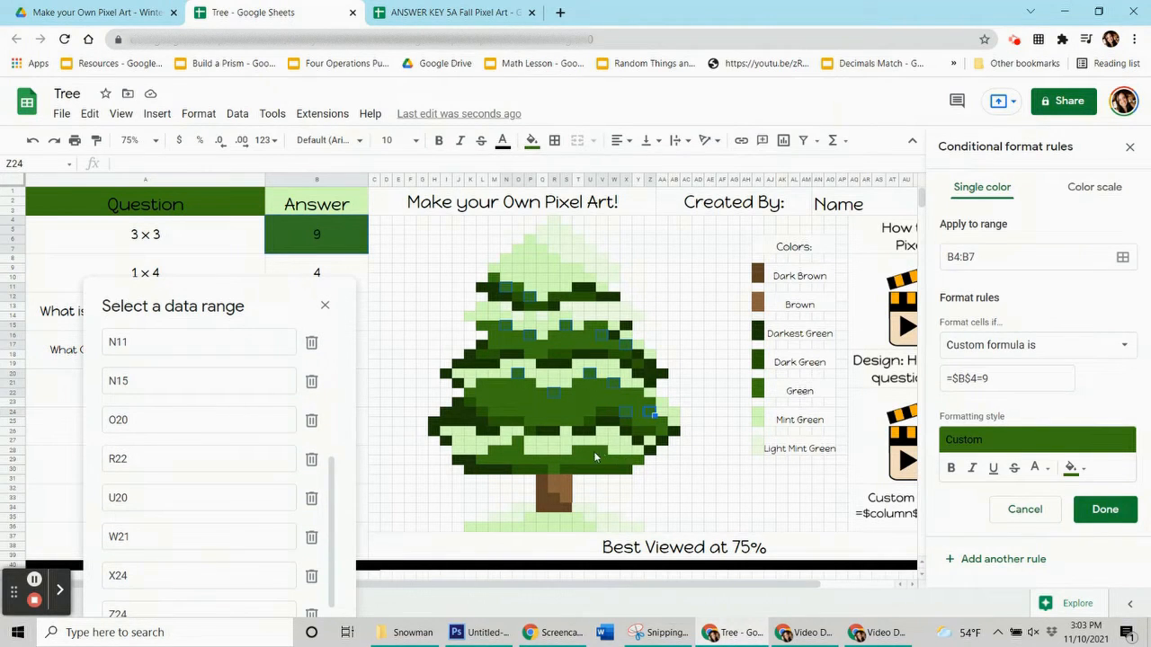
Add the green pixels X29, V28, T29, P29, O27, N28 and M29 from the tree's lowest tier to the rule's range
left_click(597, 452, "ctrl")
left_click(572, 454, "ctrl")
left_click(578, 462, "ctrl")
left_click(533, 462, "ctrl")
left_click(517, 444, "ctrl")
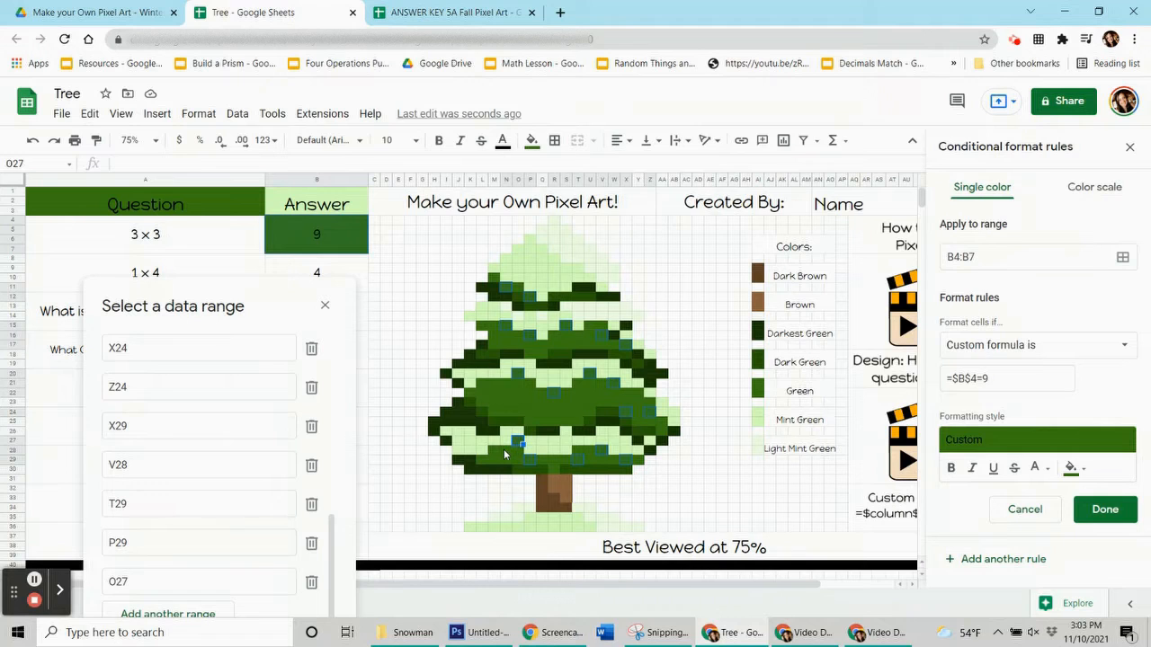
left_click(497, 454, "ctrl")
left_click(491, 460, "ctrl")
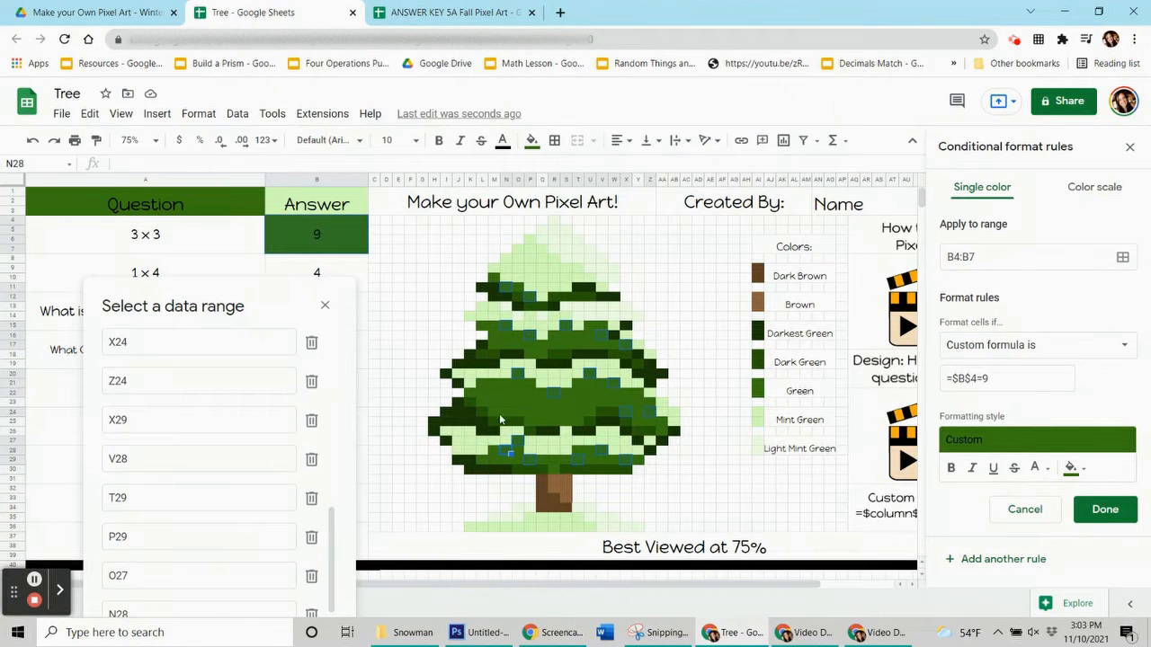
Add more middle-tier green pixels to the rule's range: M24, L23, K22, M21, O23, Q24, T23, U22 and Y22
left_click(495, 415, "ctrl")
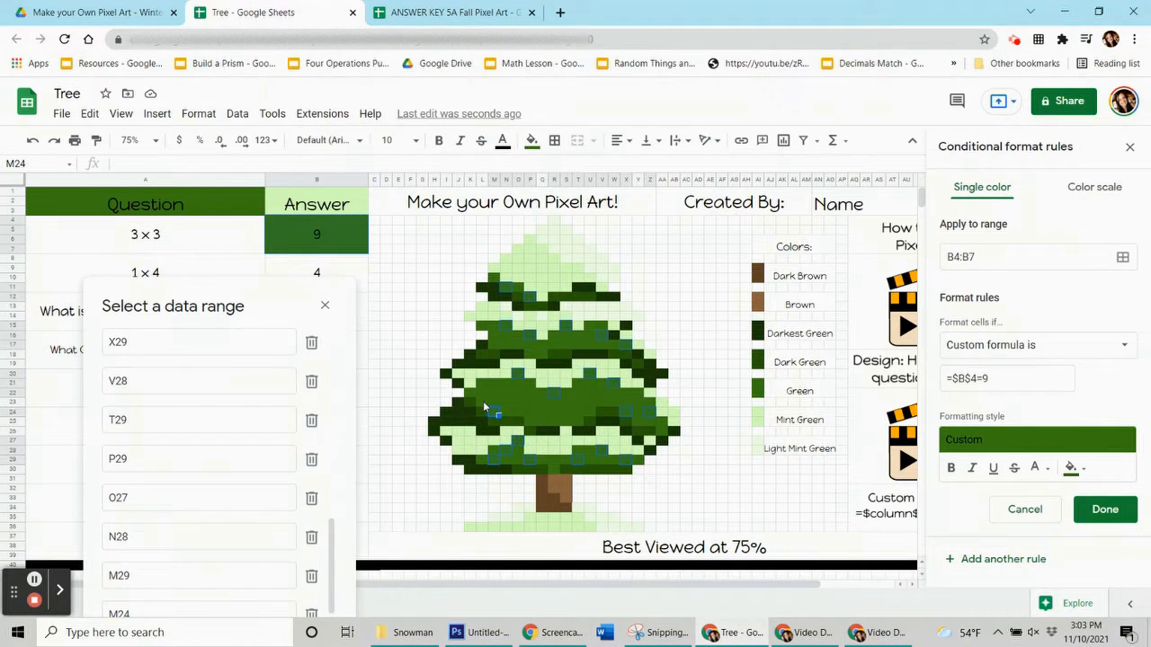
left_click(478, 401, "ctrl")
left_click(474, 394, "ctrl")
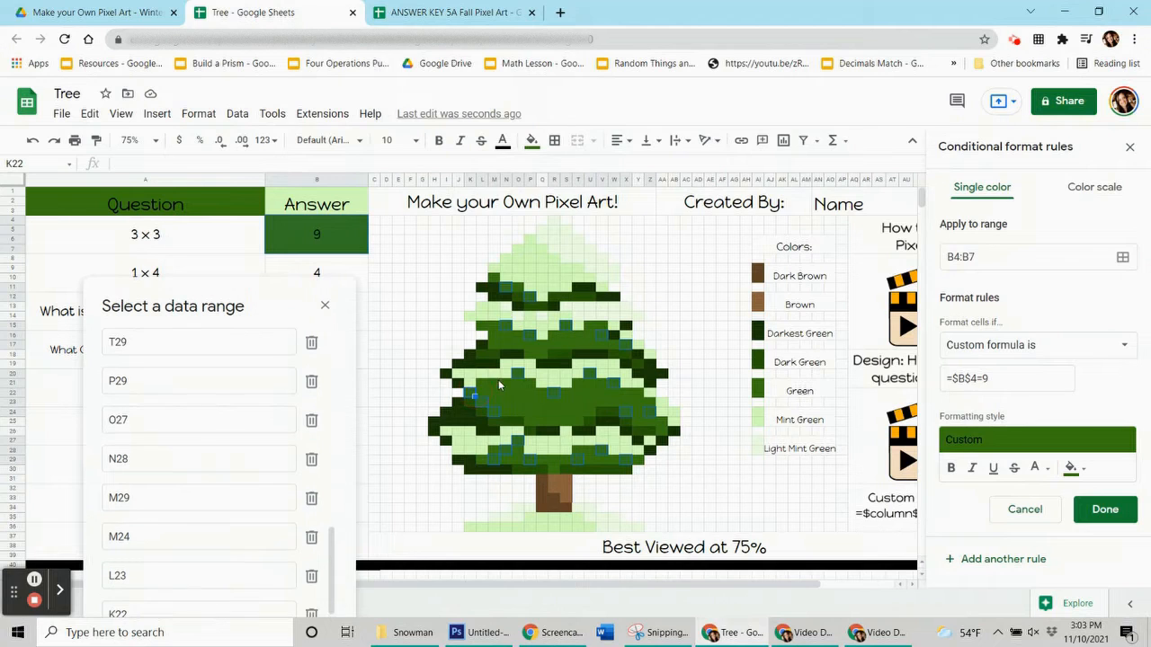
left_click(498, 386, "ctrl")
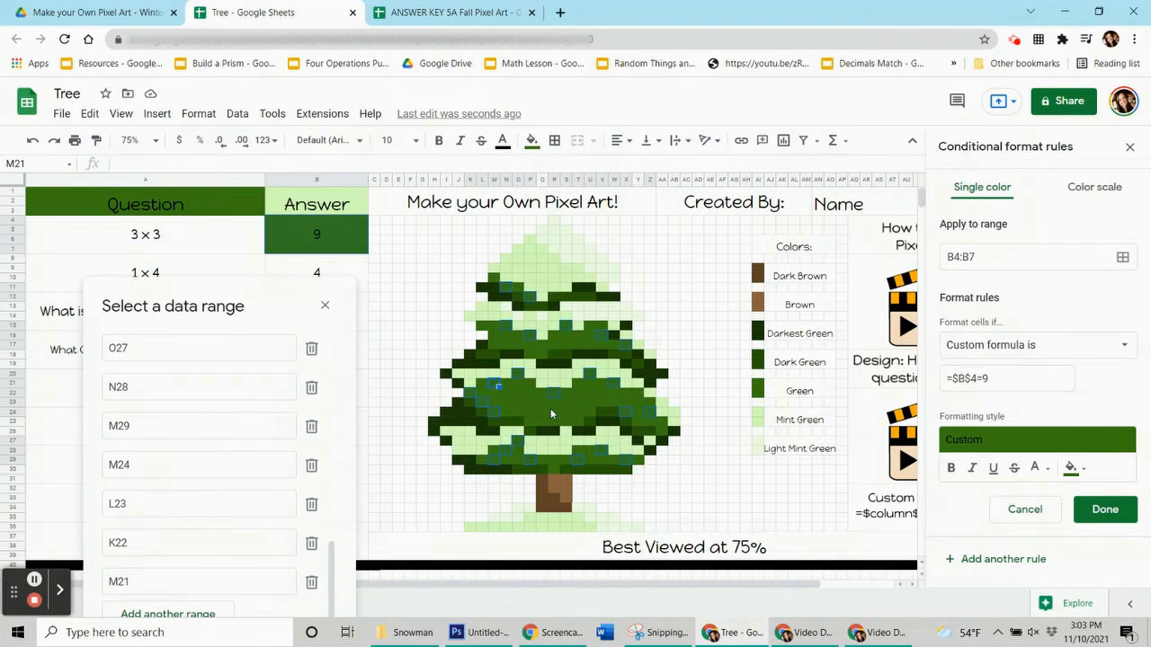
left_click(522, 405, "ctrl")
left_click(552, 395, "ctrl")
left_click(582, 405, "ctrl")
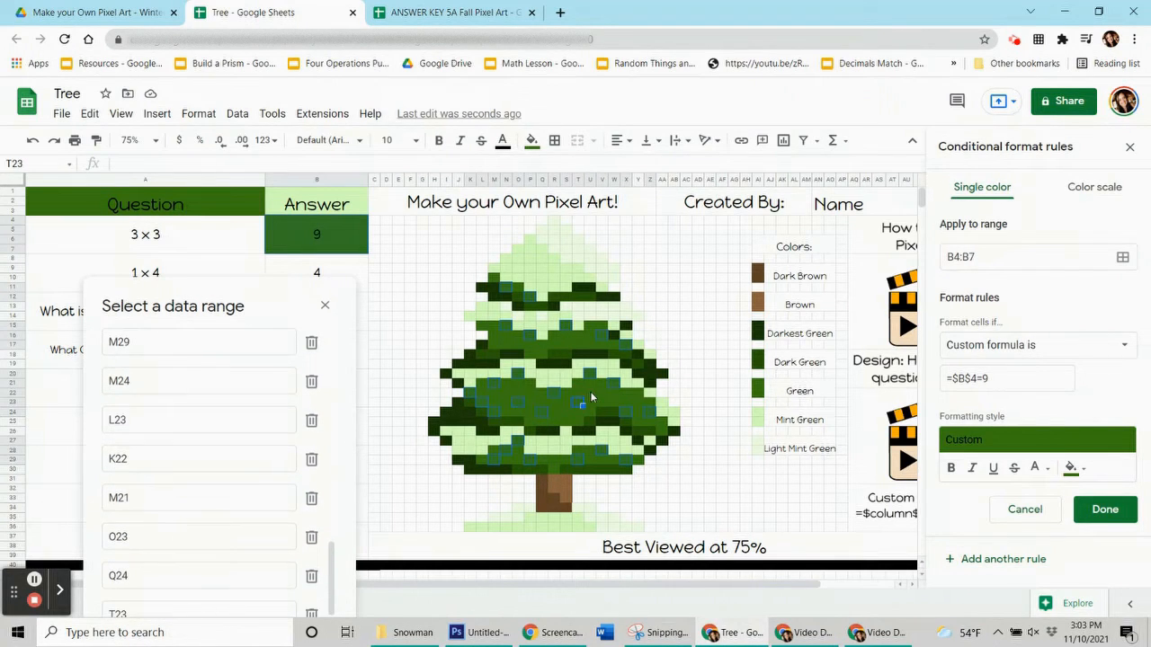
left_click(592, 395, "ctrl")
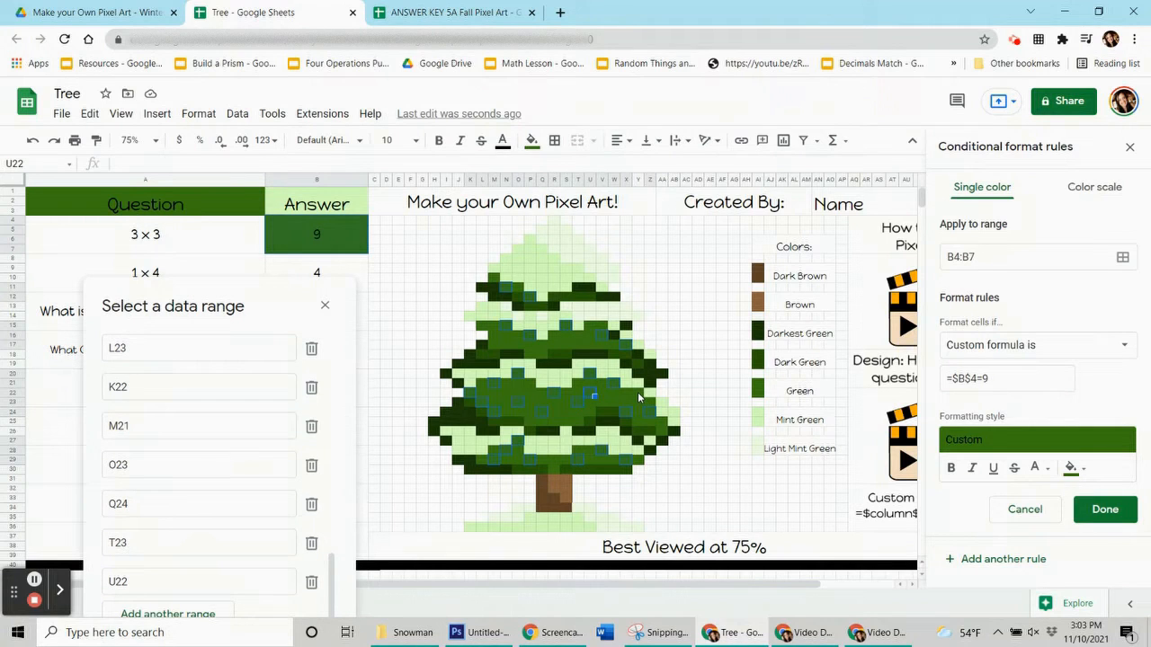
left_click(641, 394, "ctrl")
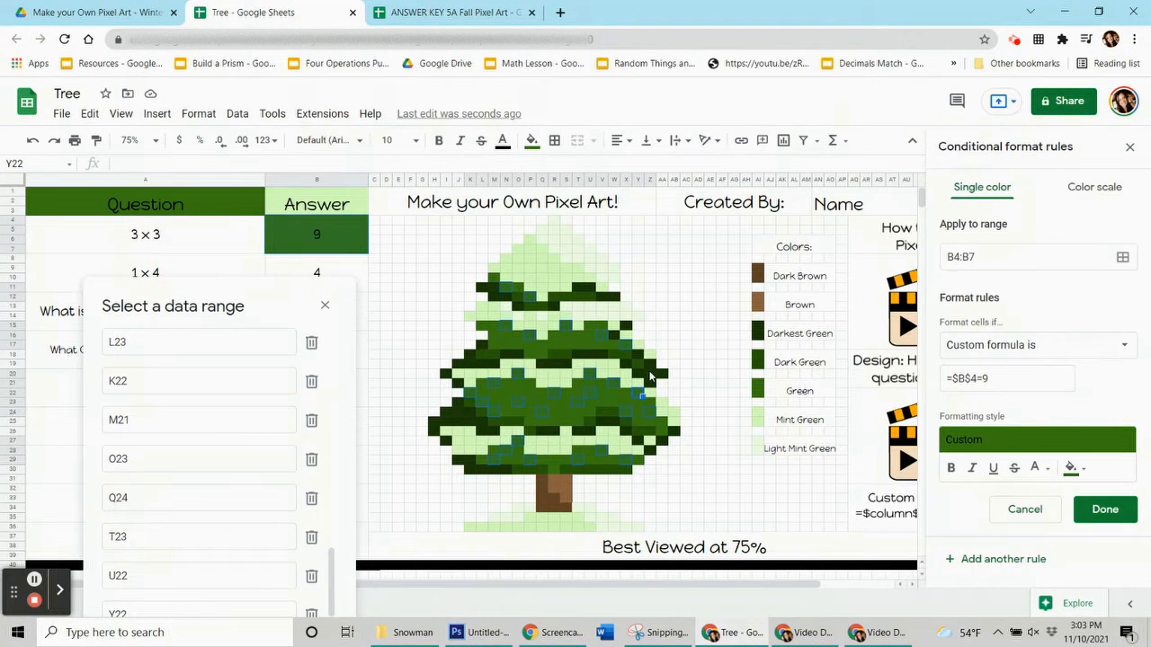
left_click(651, 376, "ctrl")
left_click(652, 375, "ctrl")
Add the upper-tier green pixels U15, U17, N17, M16, L15, R17 and T16 to the rule's range
left_click(591, 327, "ctrl")
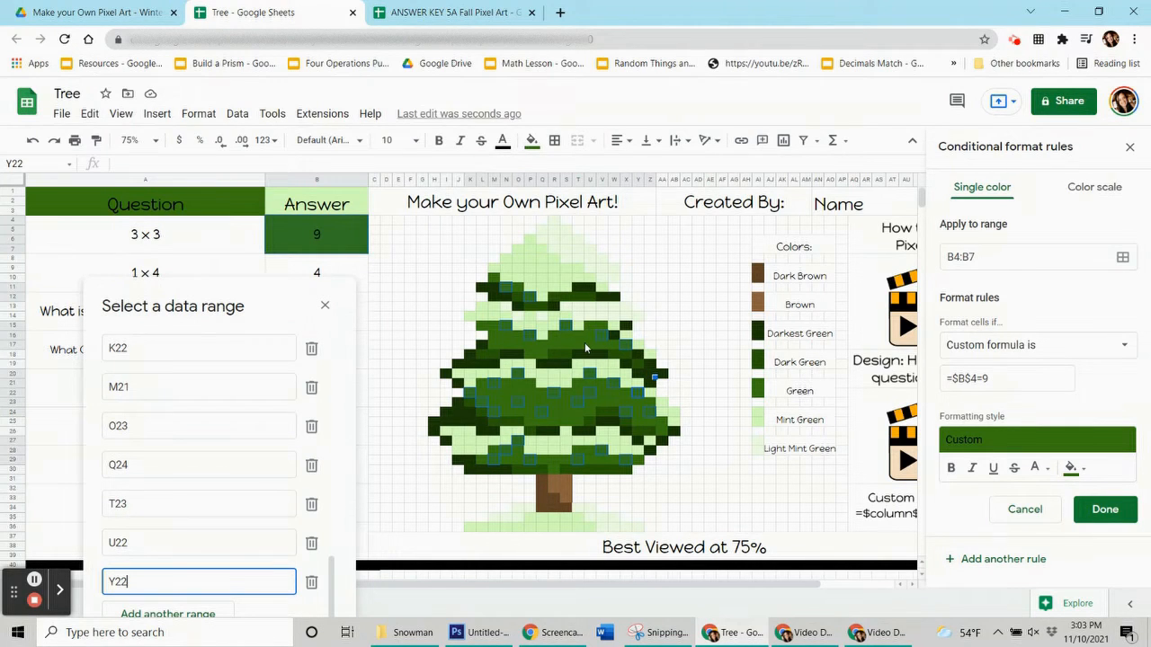
left_click(506, 340, "ctrl")
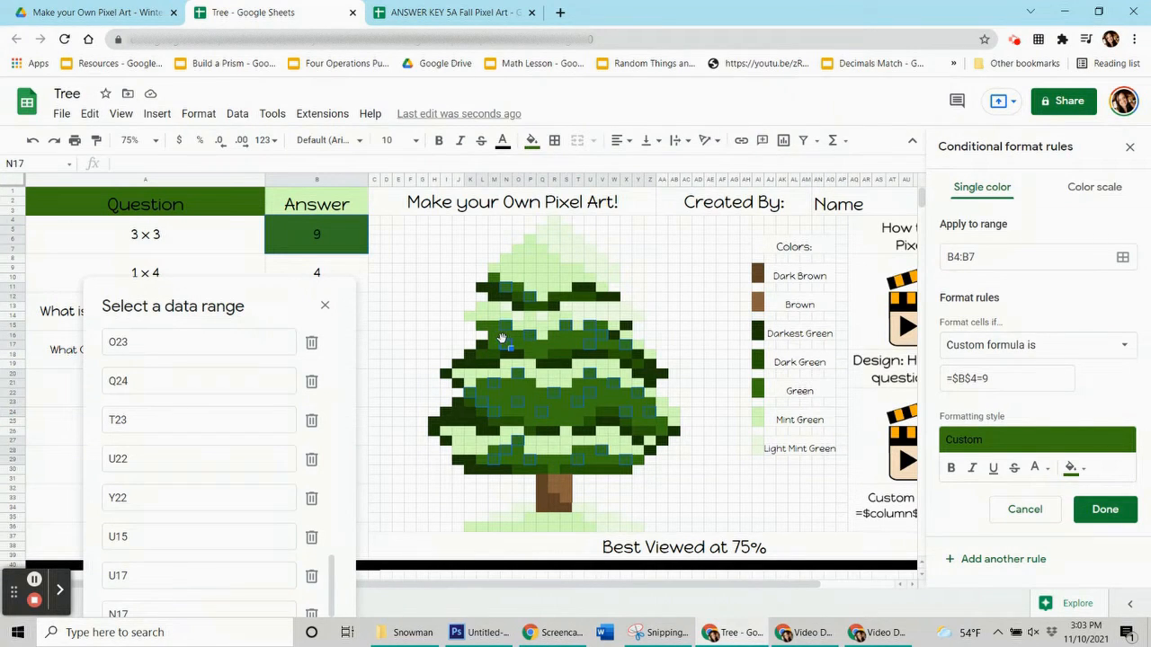
left_click(494, 333, "ctrl")
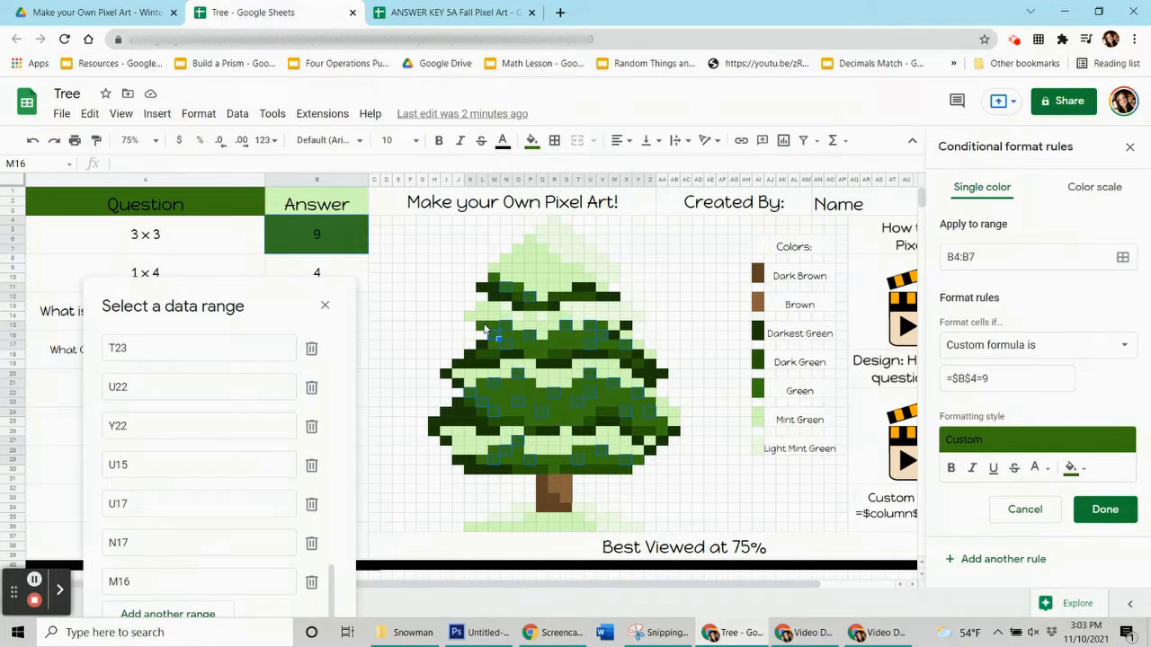
left_click(483, 328, "ctrl")
left_click(554, 344, "ctrl")
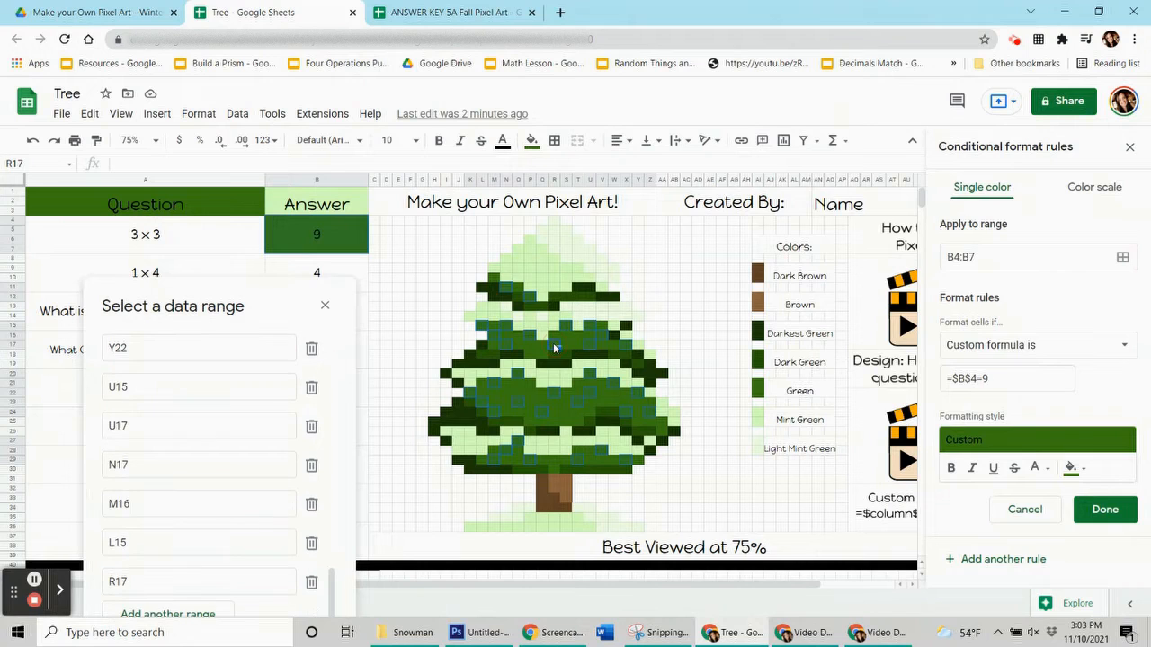
left_click(578, 335, "ctrl")
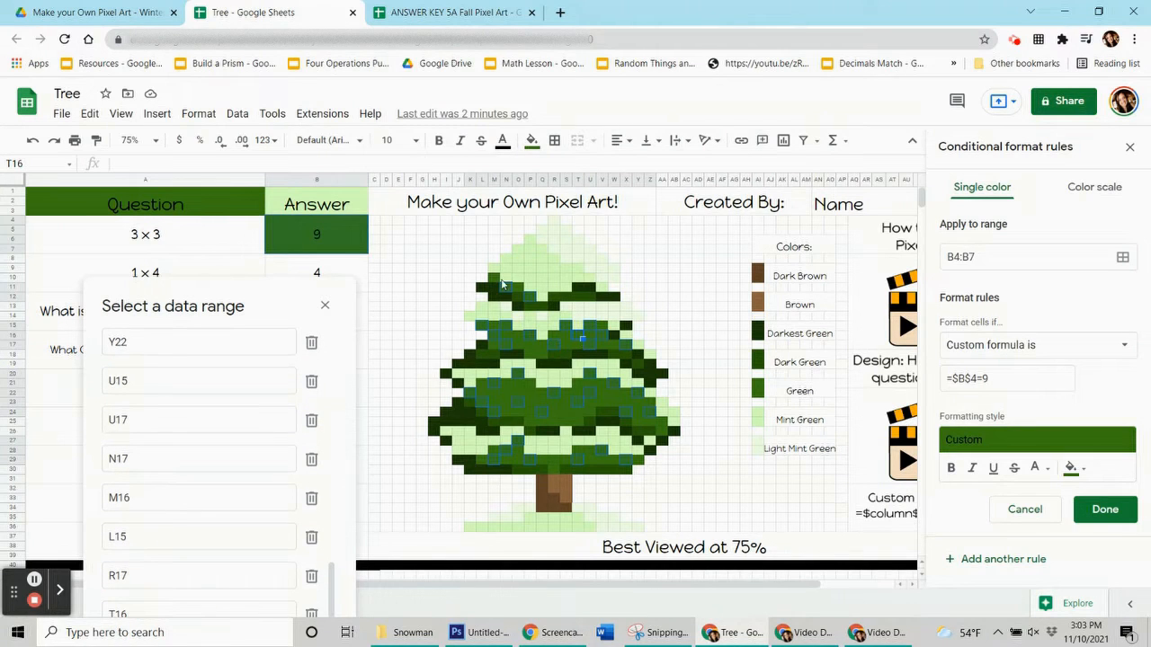
Add the middle-tier green pixels S24, T25, V23, Y22:Y23, Y25 and AA26 to the rule's range
left_click(570, 413, "ctrl")
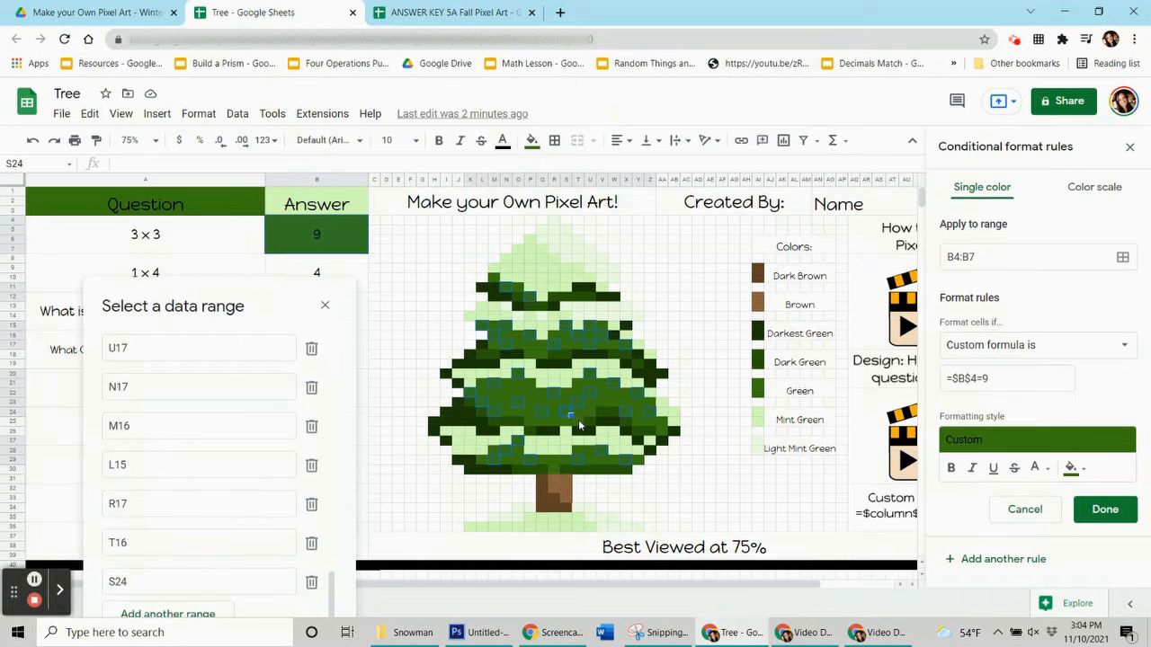
left_click(578, 424, "ctrl")
left_click(604, 402, "ctrl")
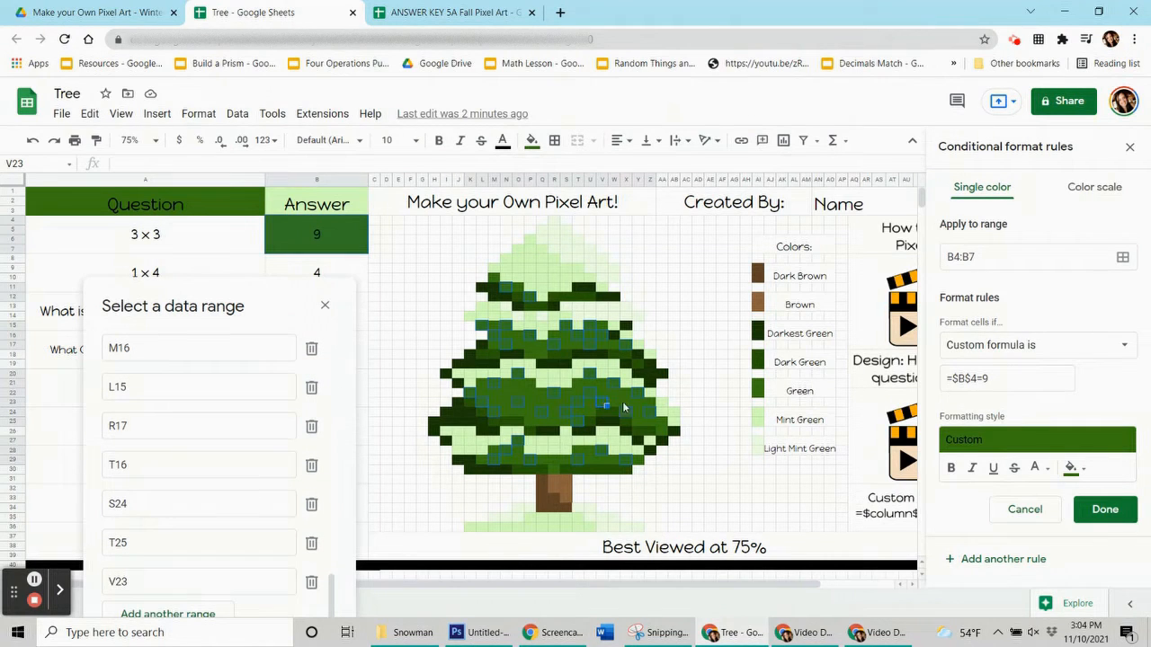
left_click_drag(636, 406, 635, 394)
left_click(636, 419, "ctrl")
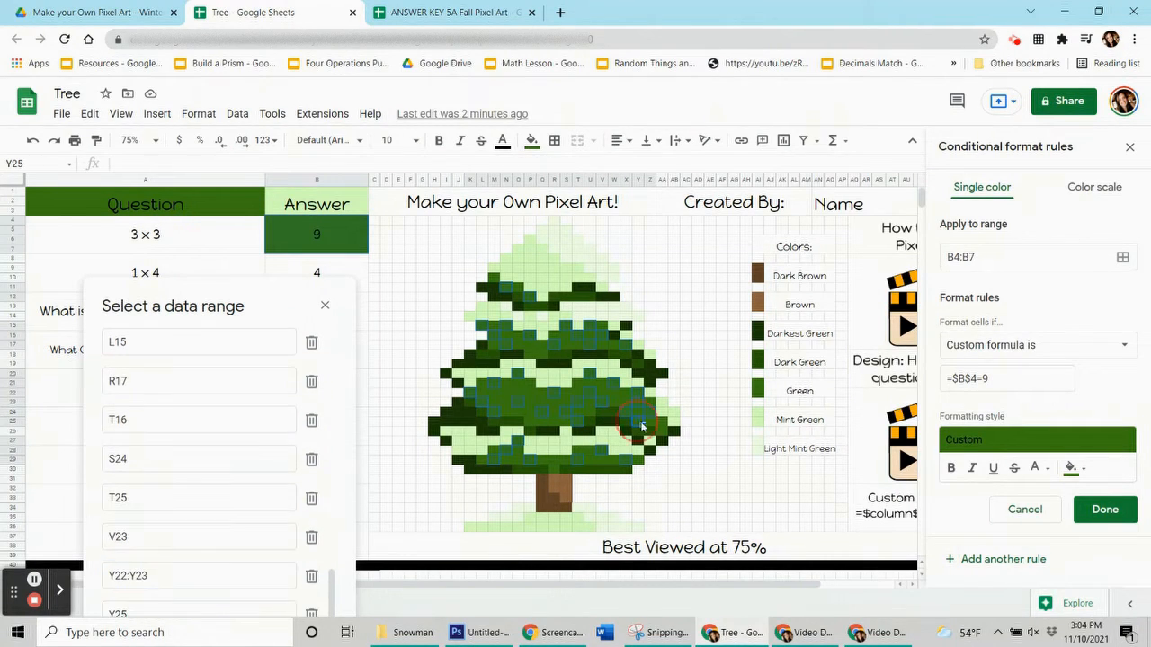
left_click(666, 436, "ctrl")
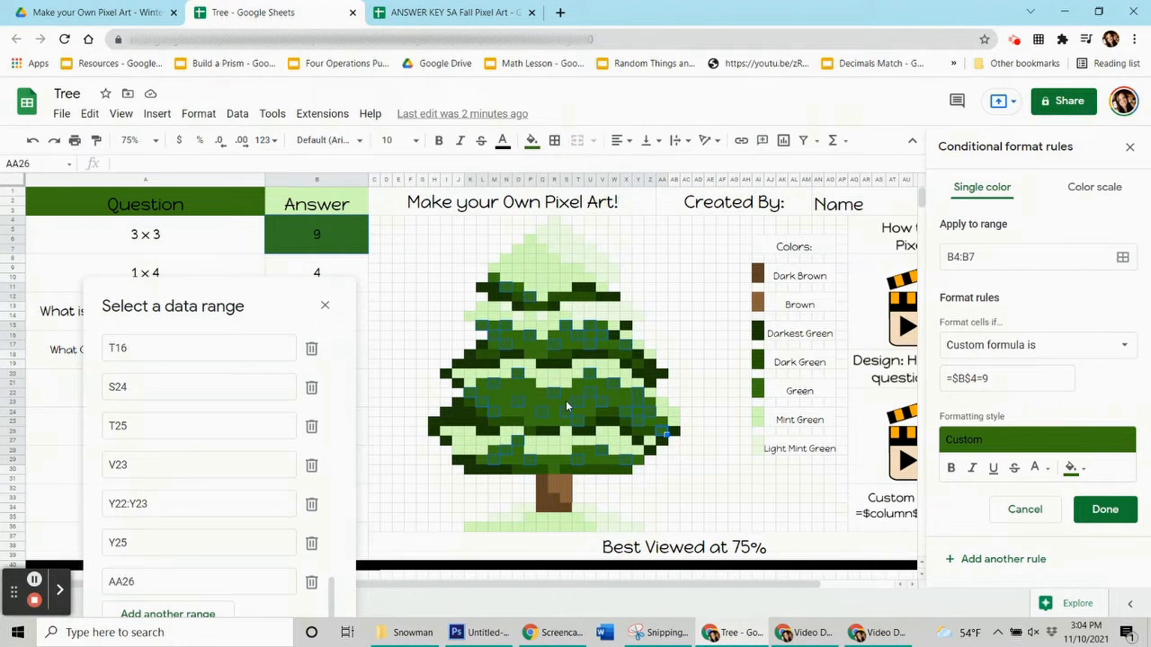
Accept the selected pixel ranges and save the =$B$4=9 conditional format rule
left_click_drag(273, 312, 257, 154)
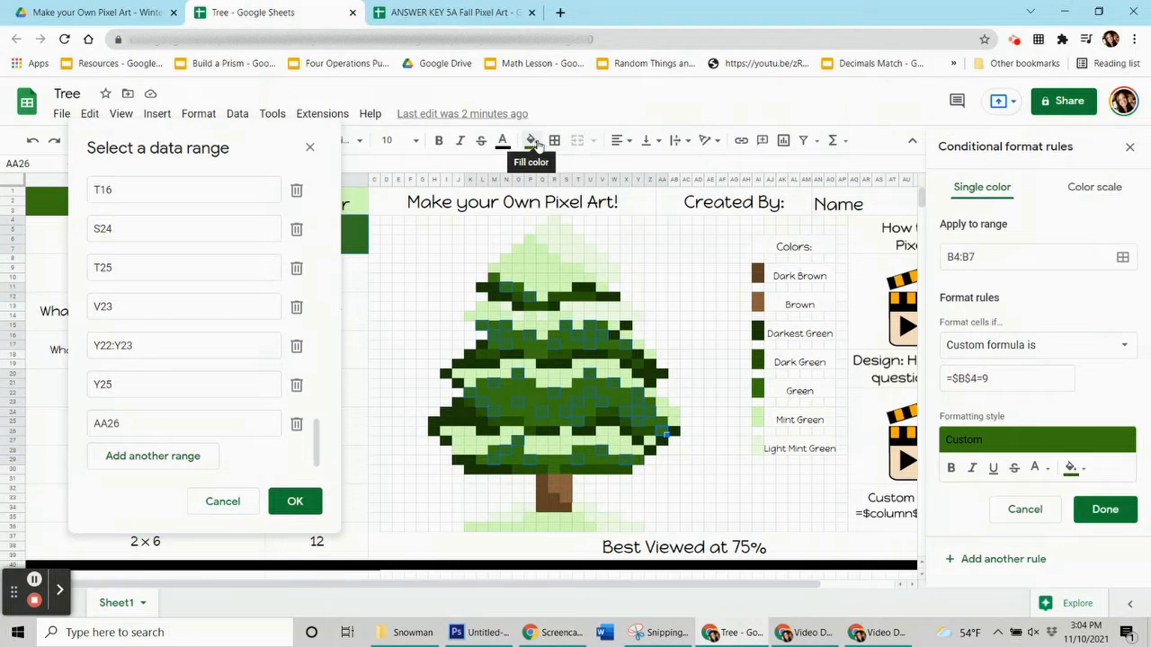
left_click(299, 510)
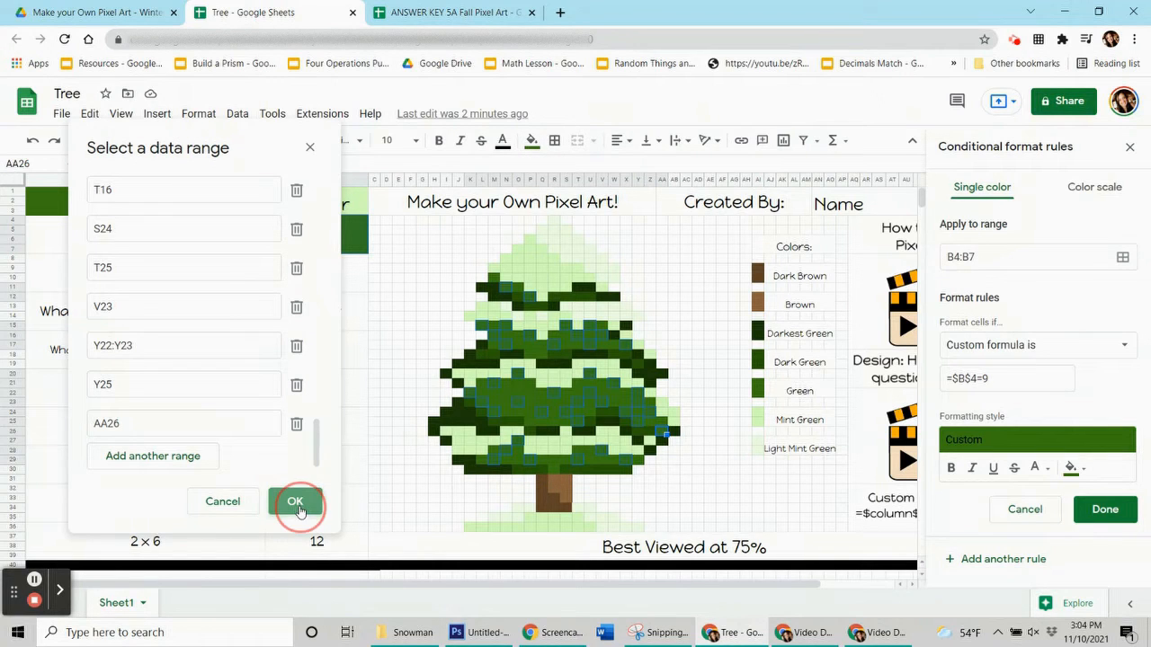
left_click(1104, 509)
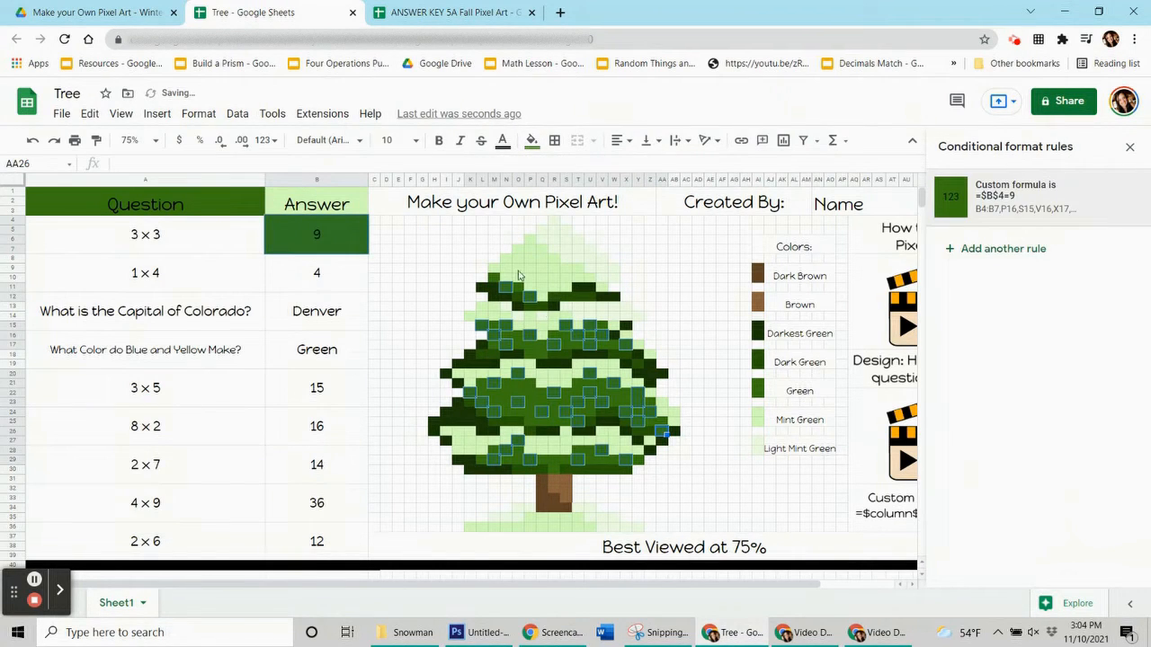
Reset the fill color of the still-selected answer cell and rule pixels, leaving their color to the conditional formatting
left_click(530, 142)
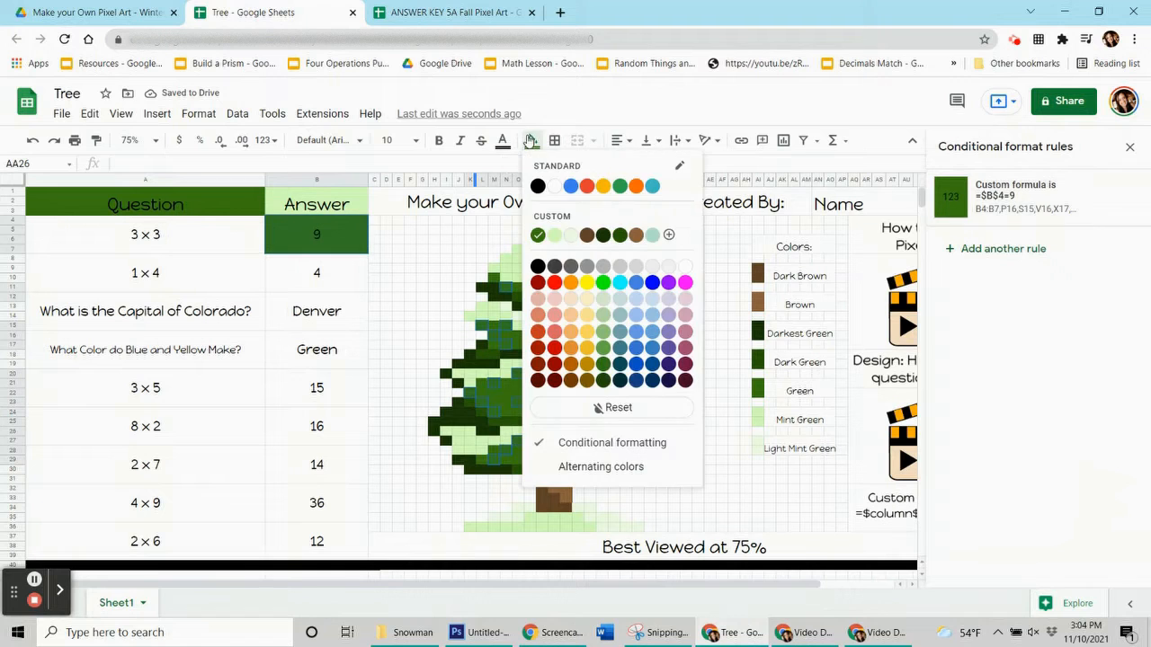
left_click(638, 414)
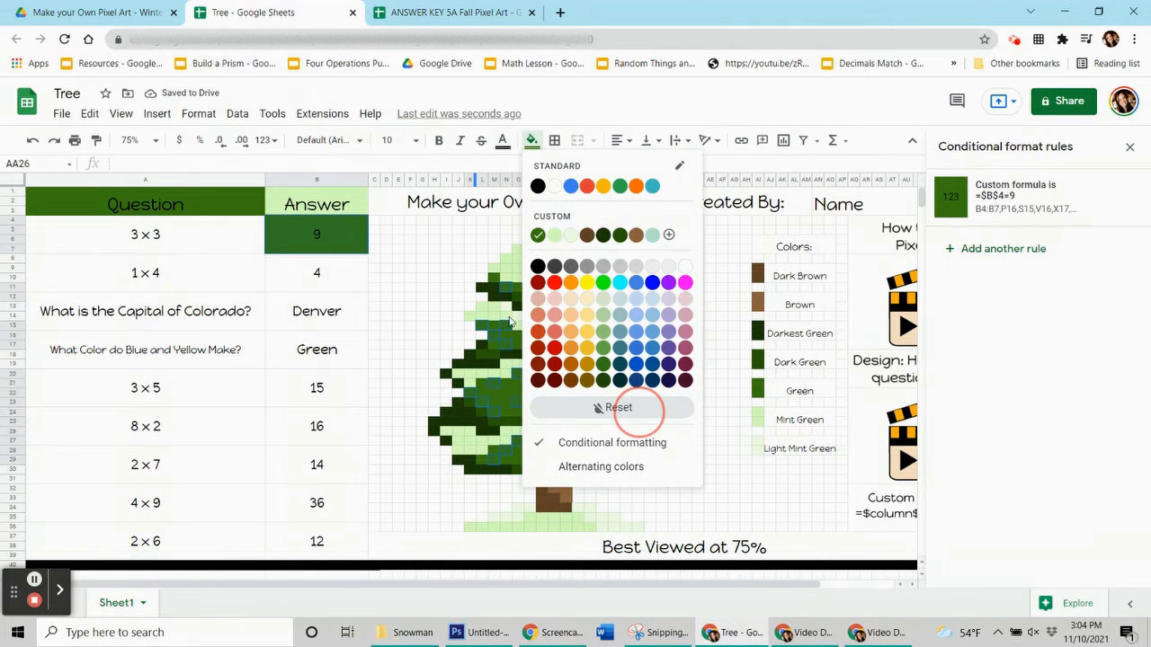
left_click(432, 277)
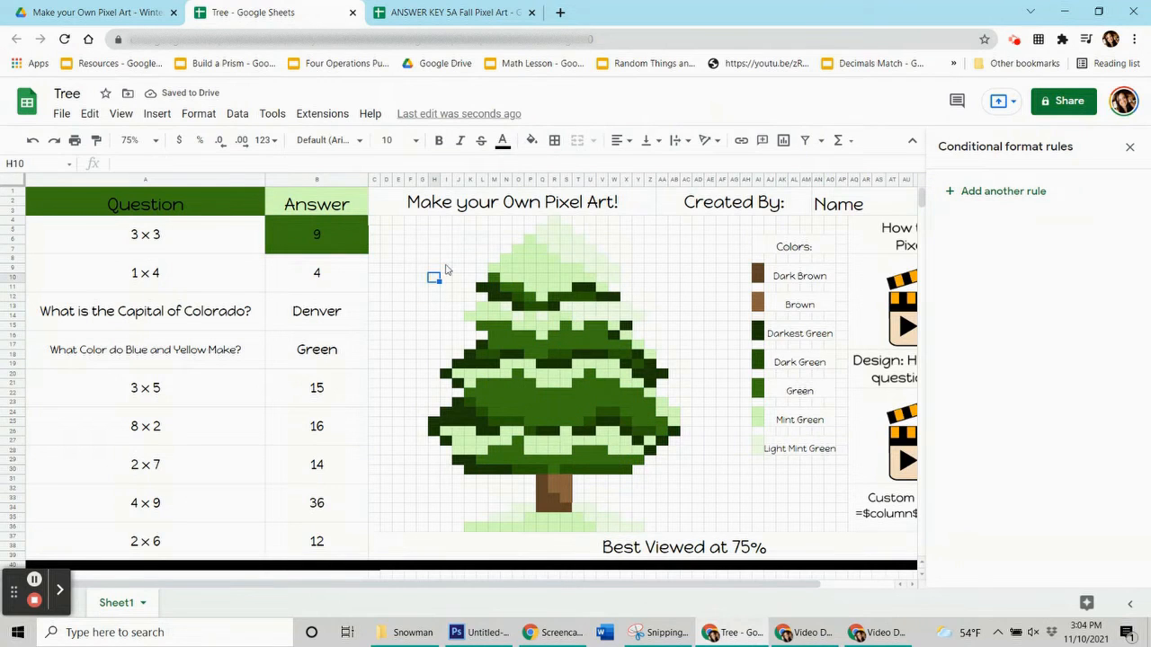
Test the rule by clearing the 3 × 3 answer and entering 9 again
left_click(359, 239)
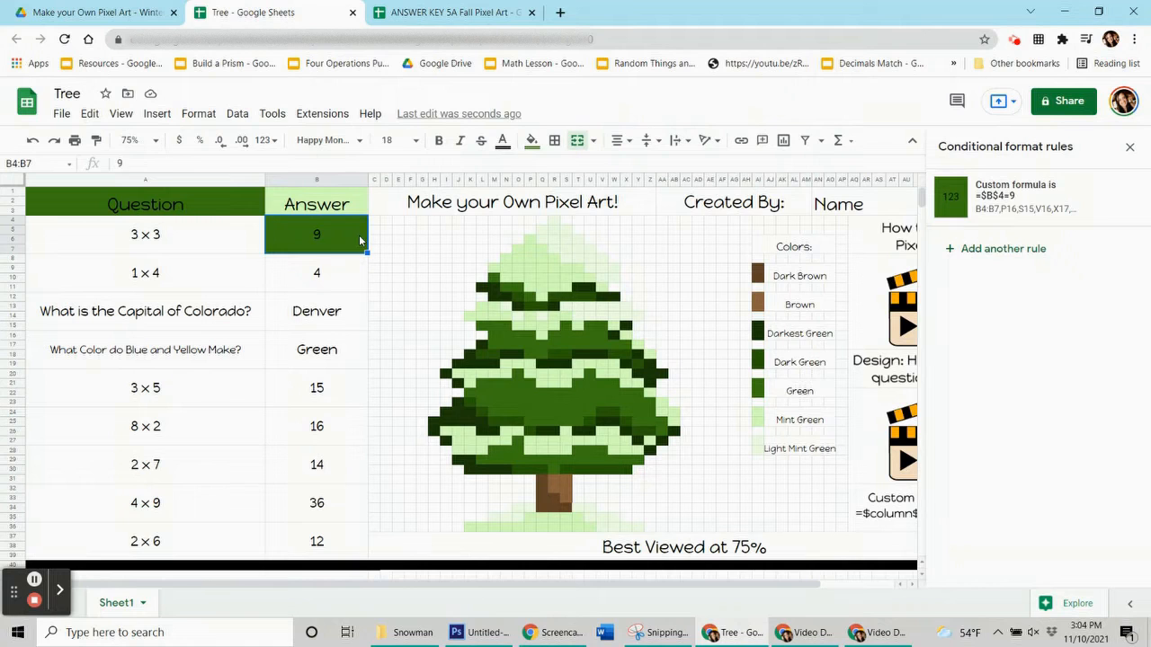
key("Delete")
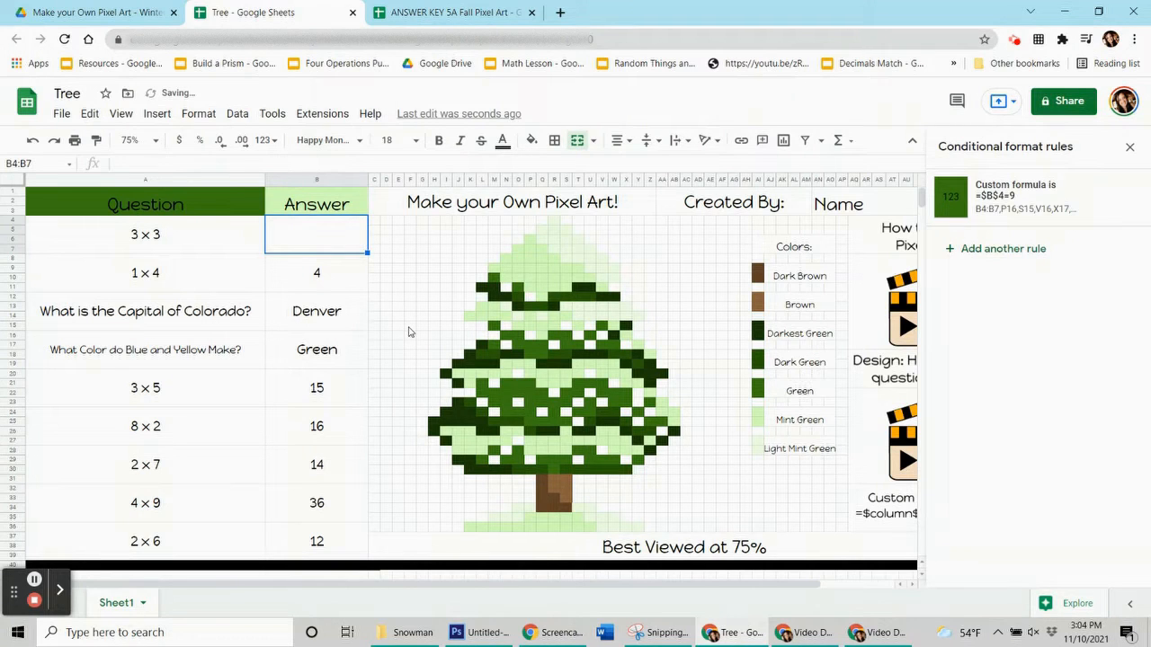
left_click(348, 239)
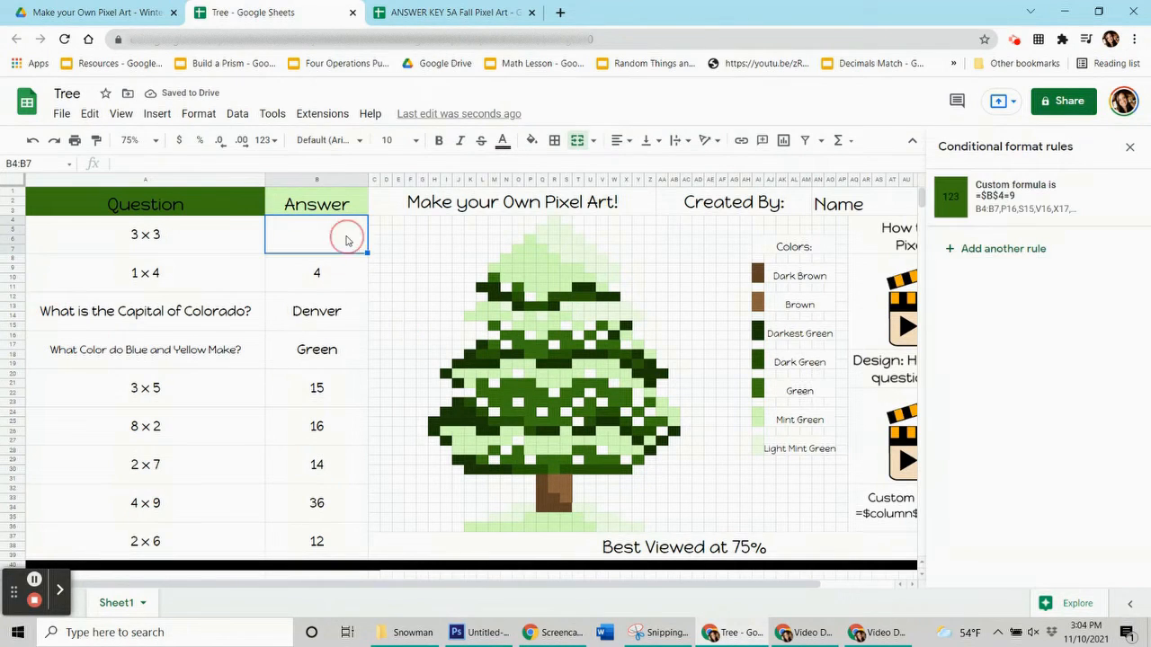
type("9")
key("Return")
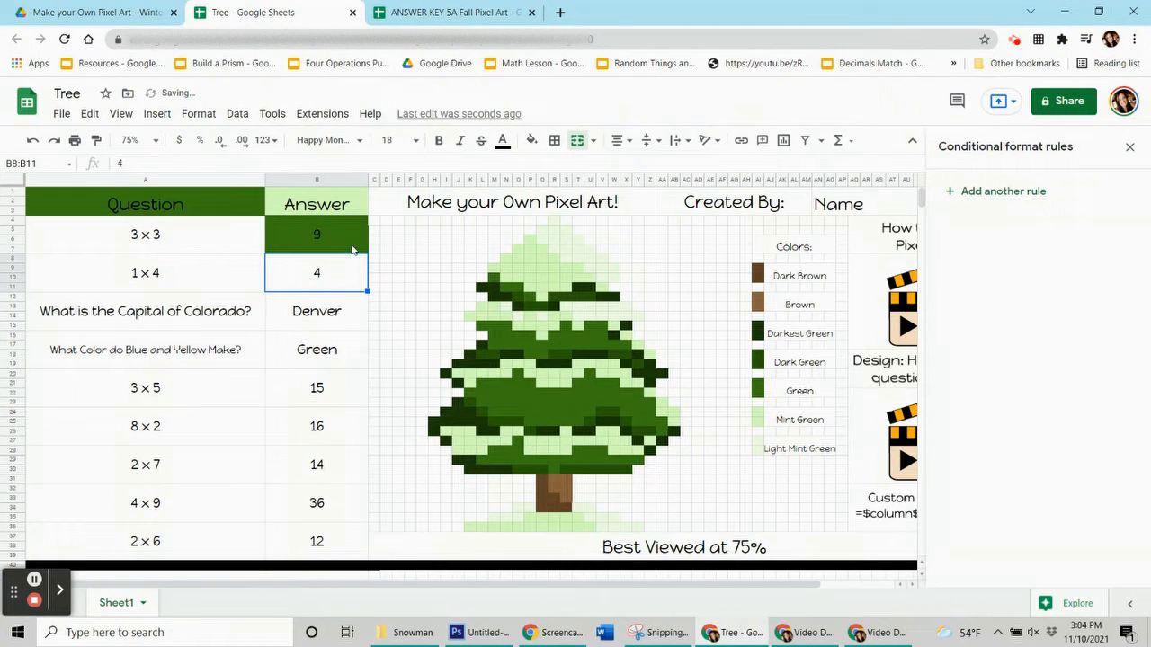
Clear the 3 × 3 answer cell and select the 1 × 4 answer cell
left_click(353, 250)
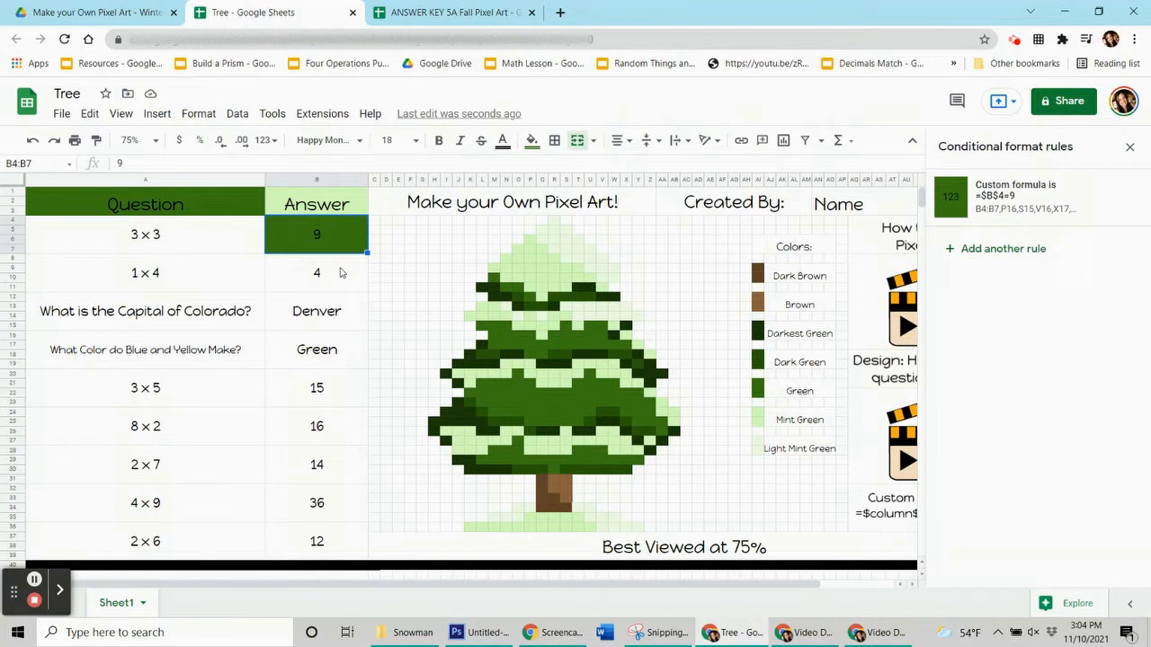
key("Delete")
left_click(340, 273)
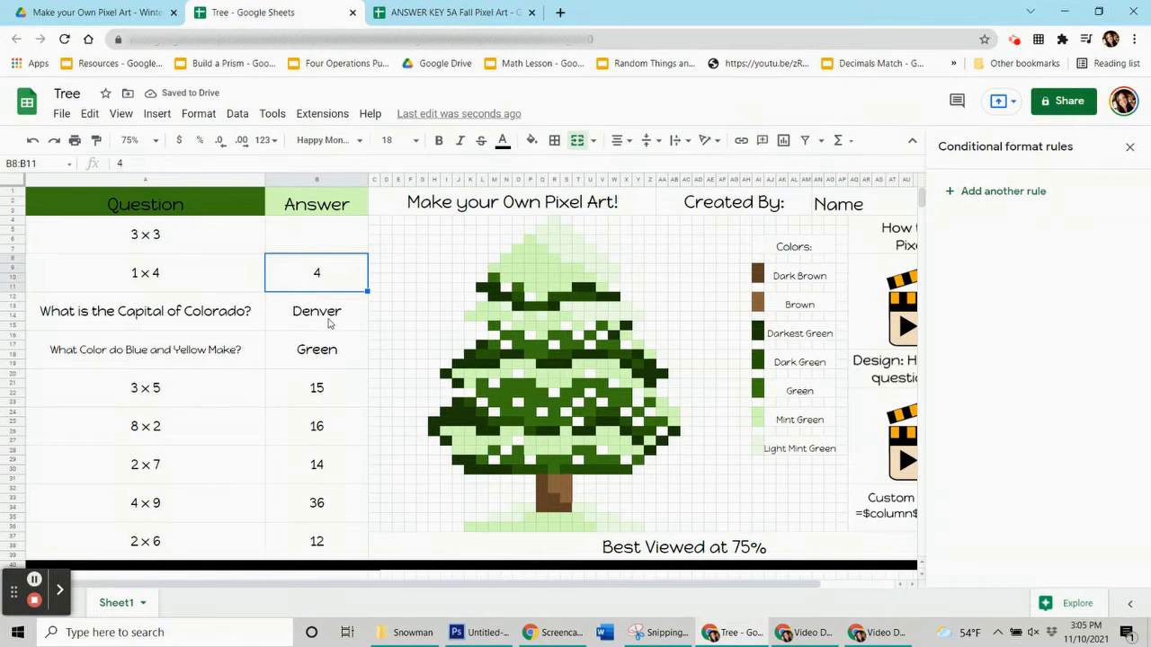
Check which custom fill color the light green pixel R8 near the treetop uses
left_click(759, 441)
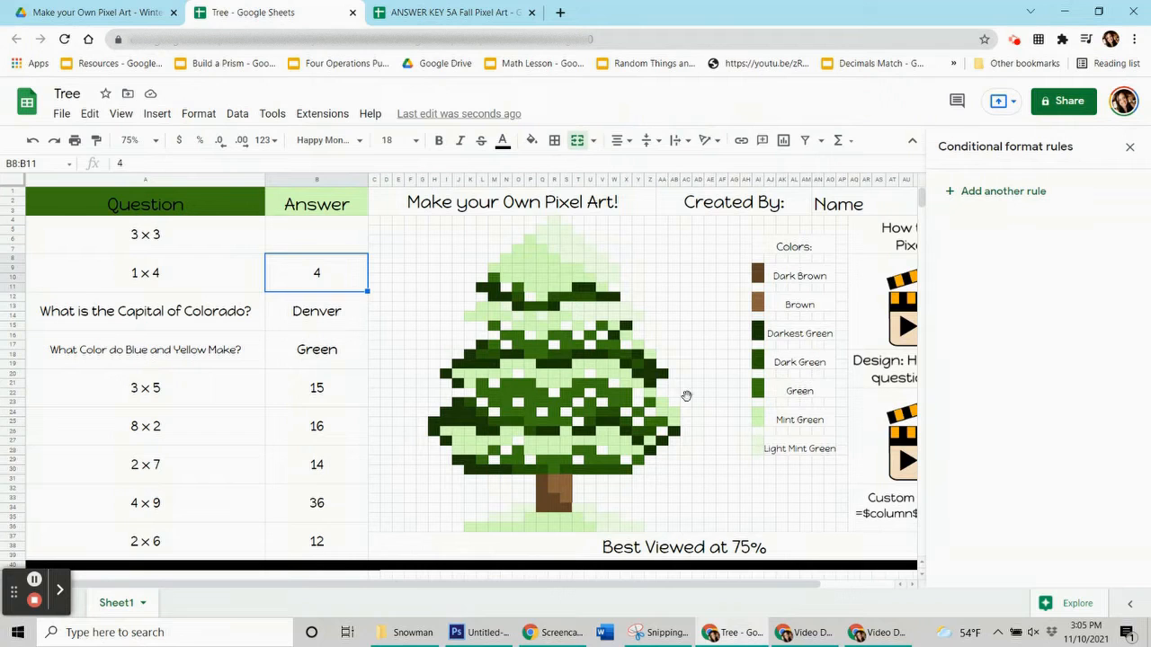
left_click(553, 262)
left_click(566, 250)
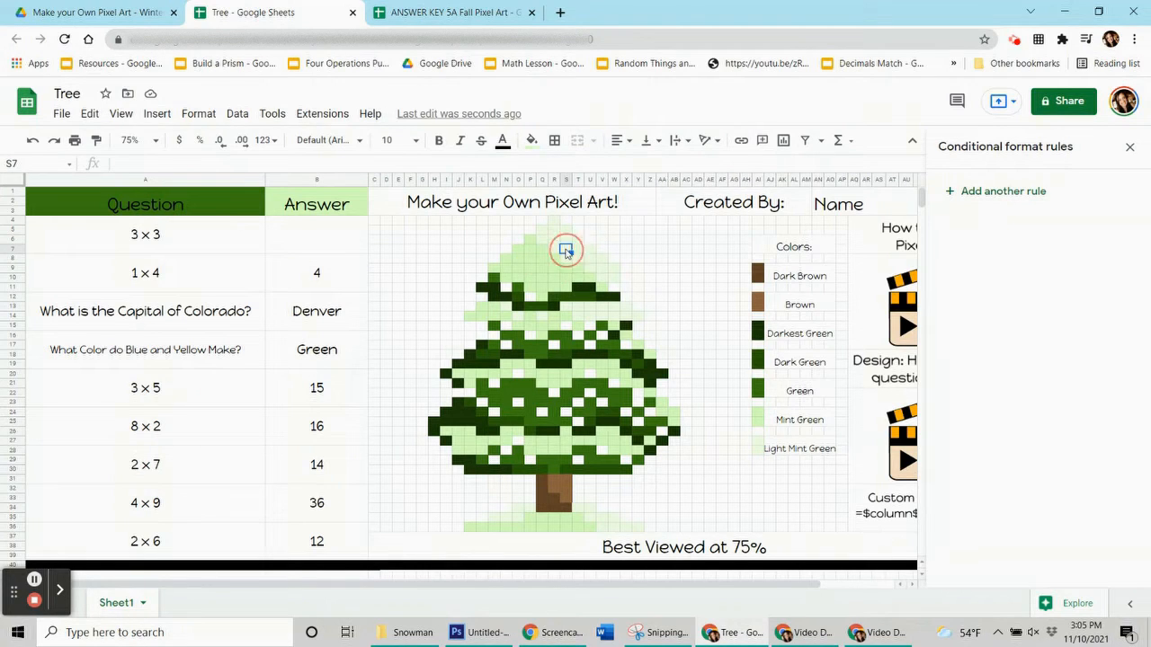
left_click(553, 262)
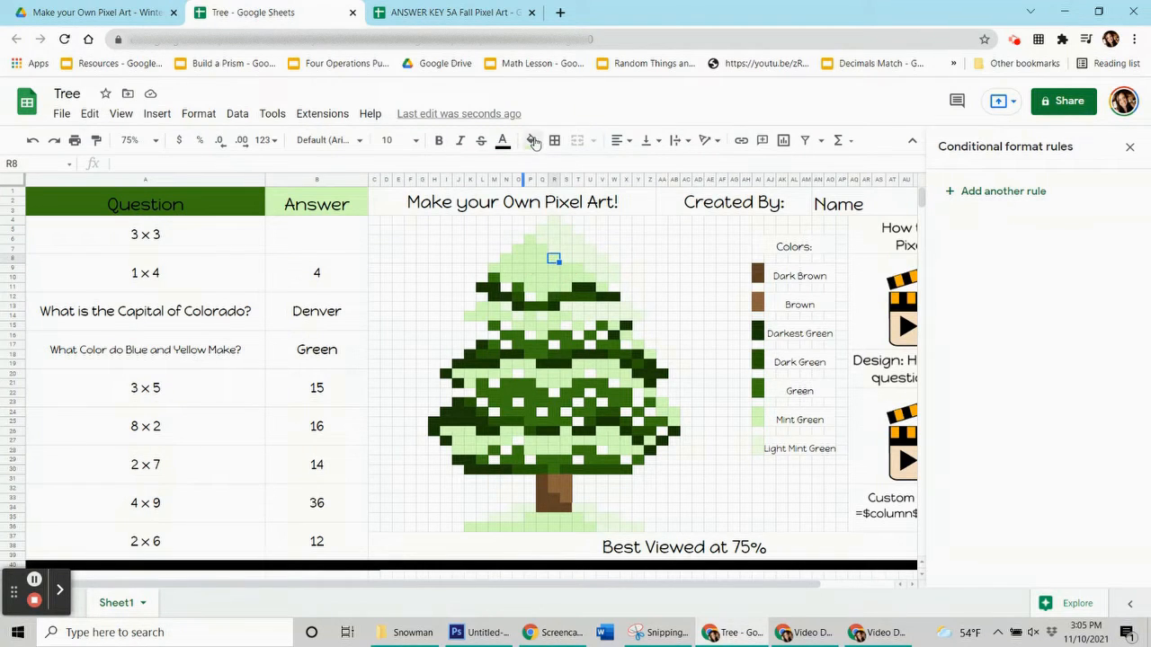
left_click(532, 140)
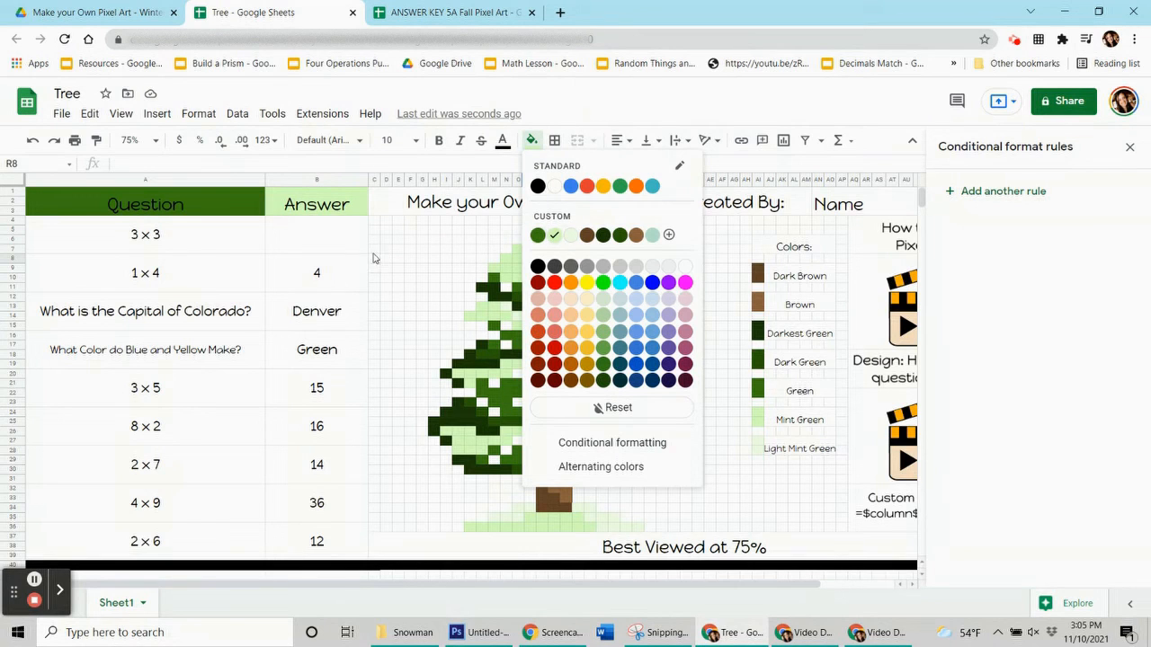
Add a conditional format rule for the 1 × 4 answer cell B8:B11 with the custom mint green fill
left_click(330, 276)
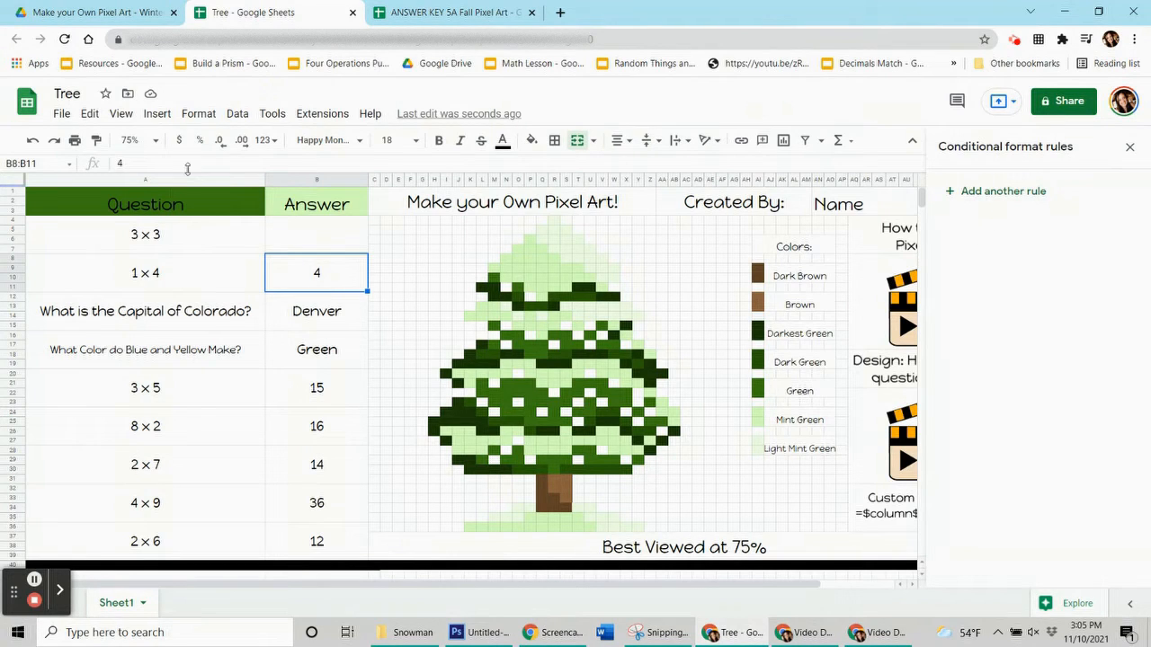
left_click(200, 114)
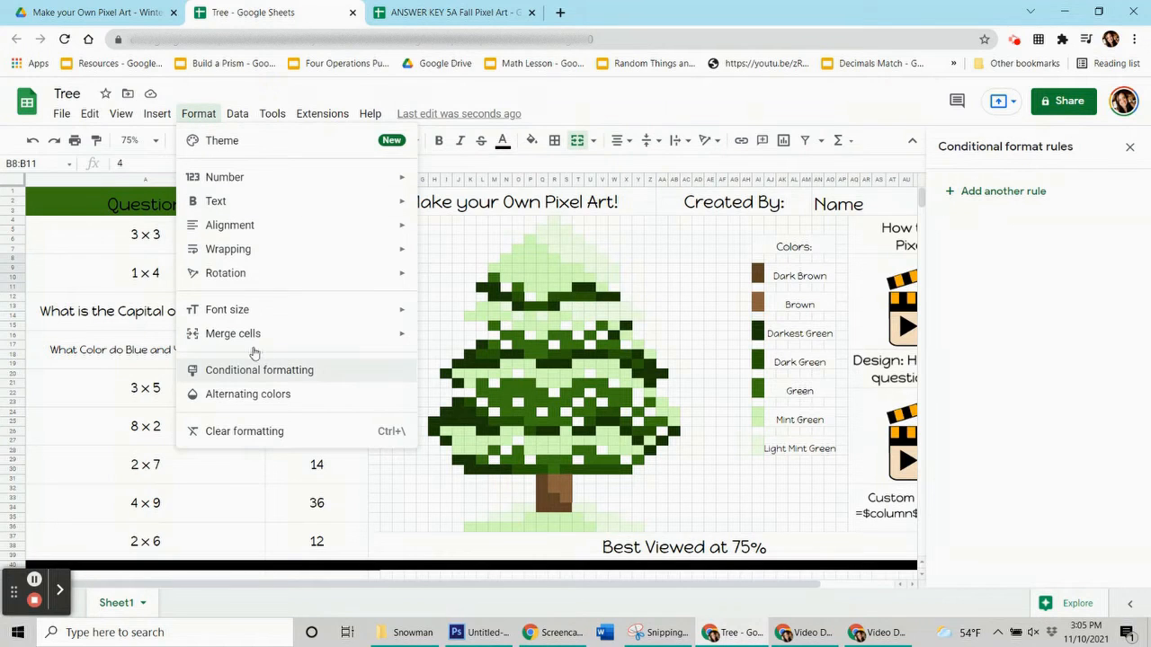
left_click(937, 193)
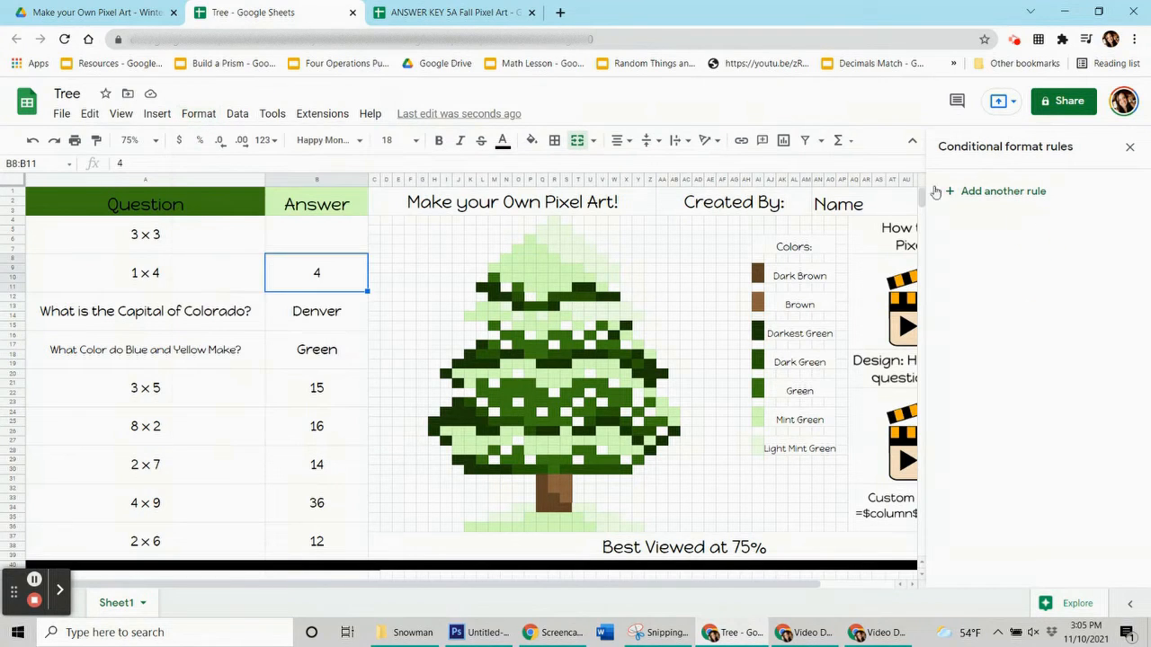
left_click(1002, 192)
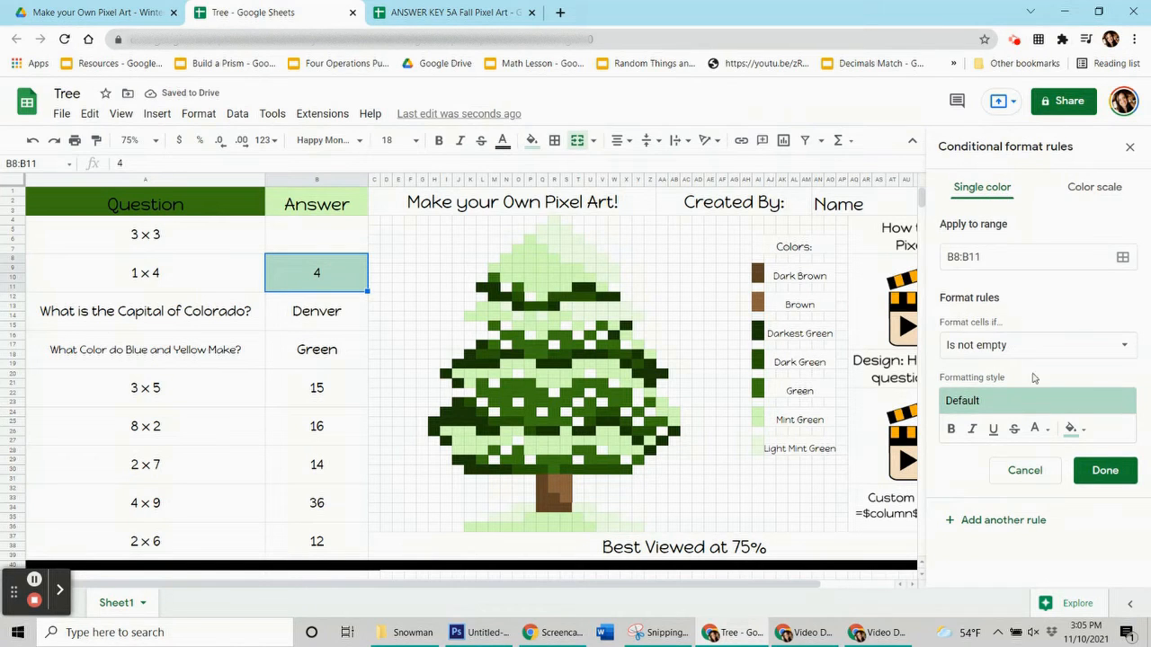
left_click(1072, 429)
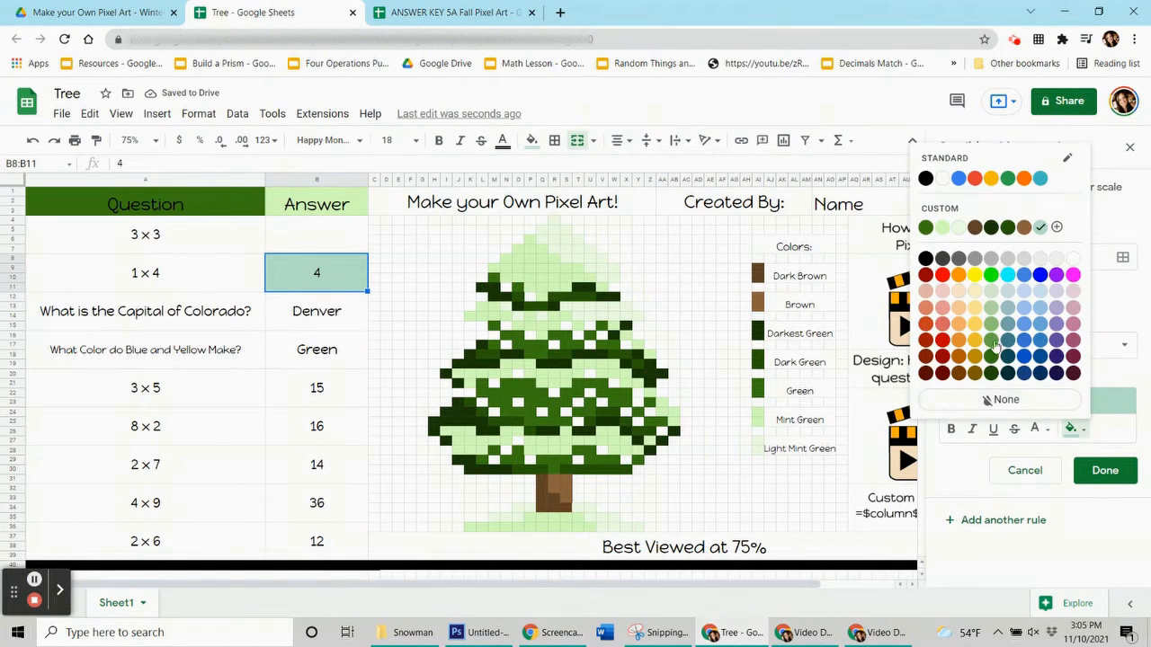
left_click(942, 229)
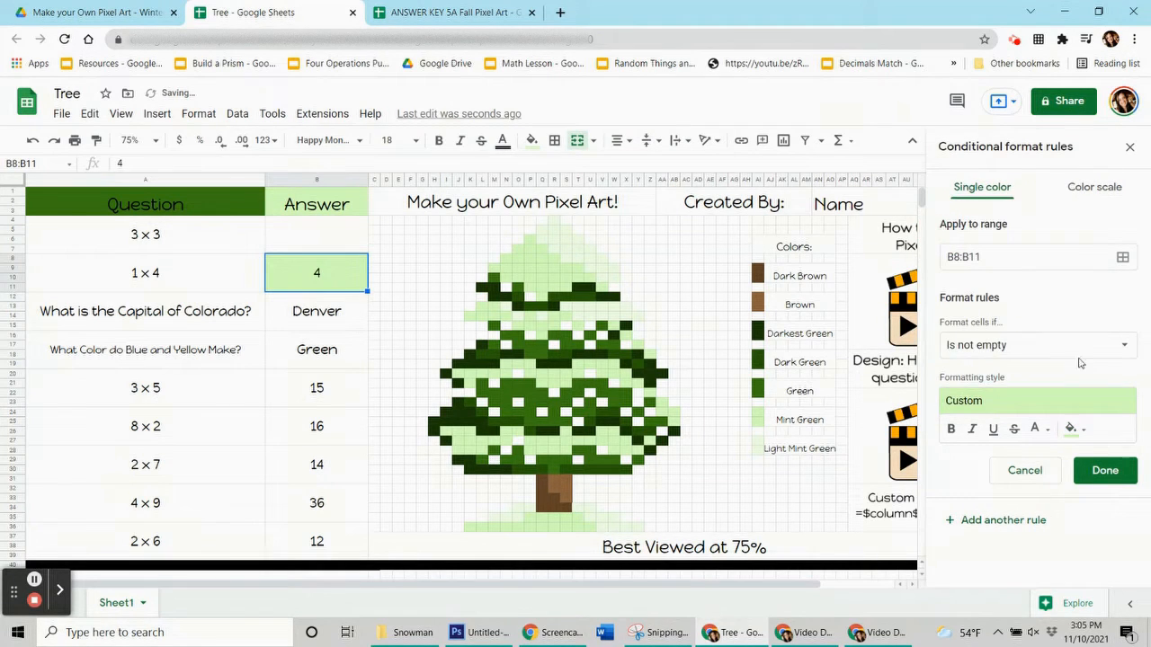
Set the B8:B11 rule's condition to the custom formula =$b$8=4
left_click(1104, 347)
scroll(1007, 413, "down", 3)
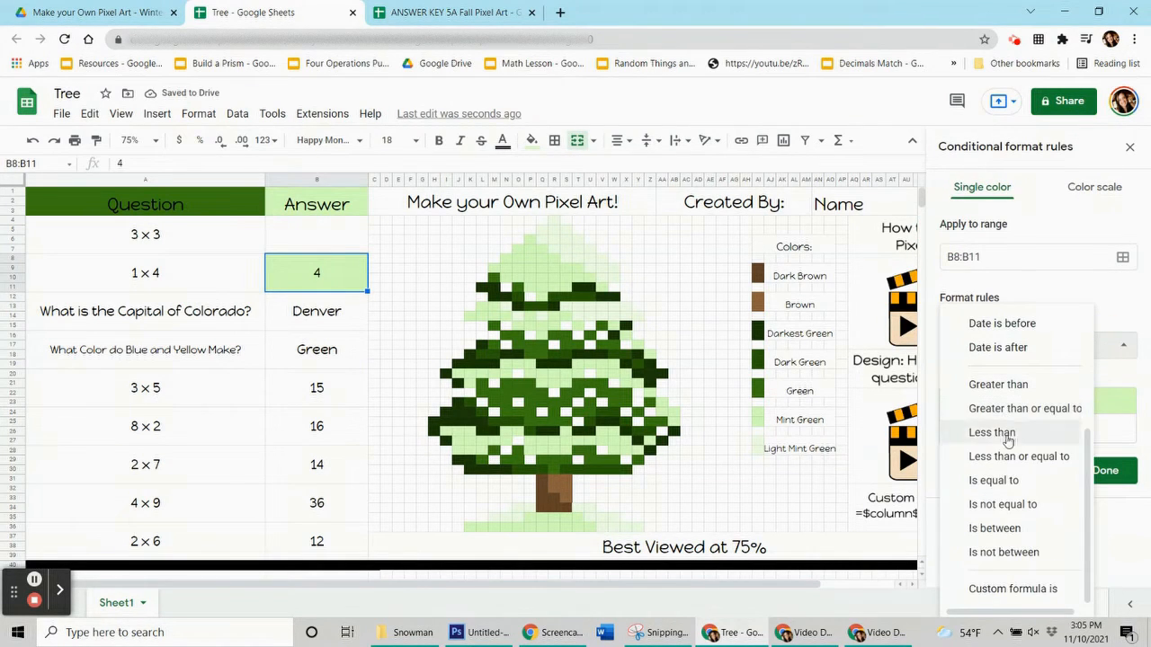
left_click(1043, 592)
left_click(976, 378)
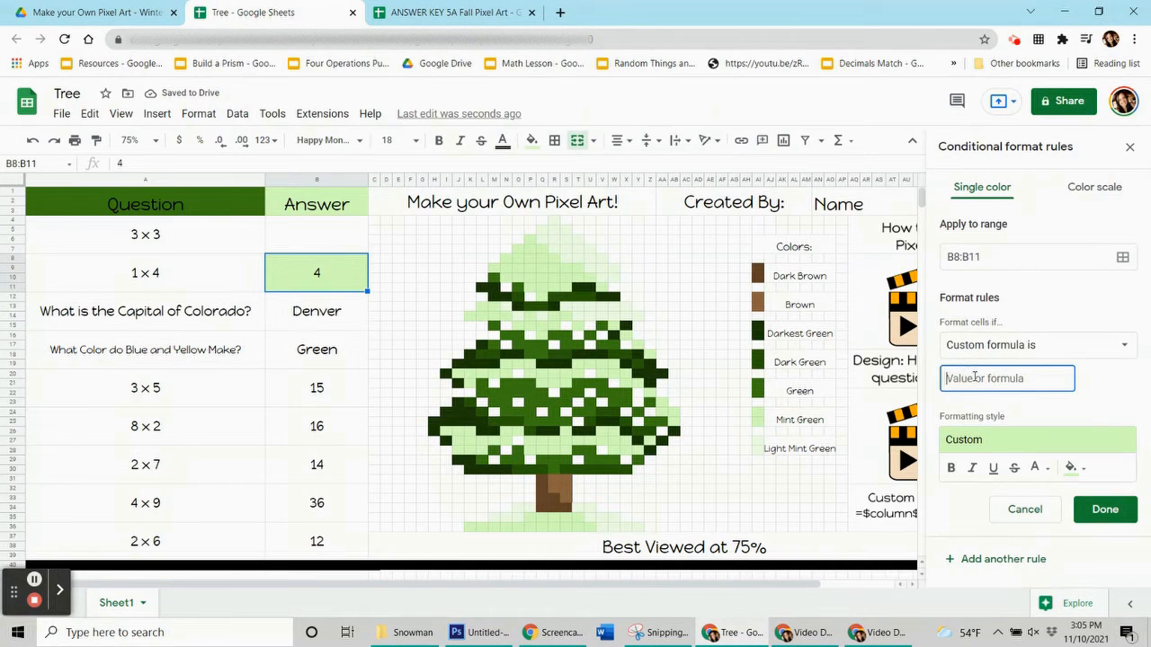
type("=$b$8=4")
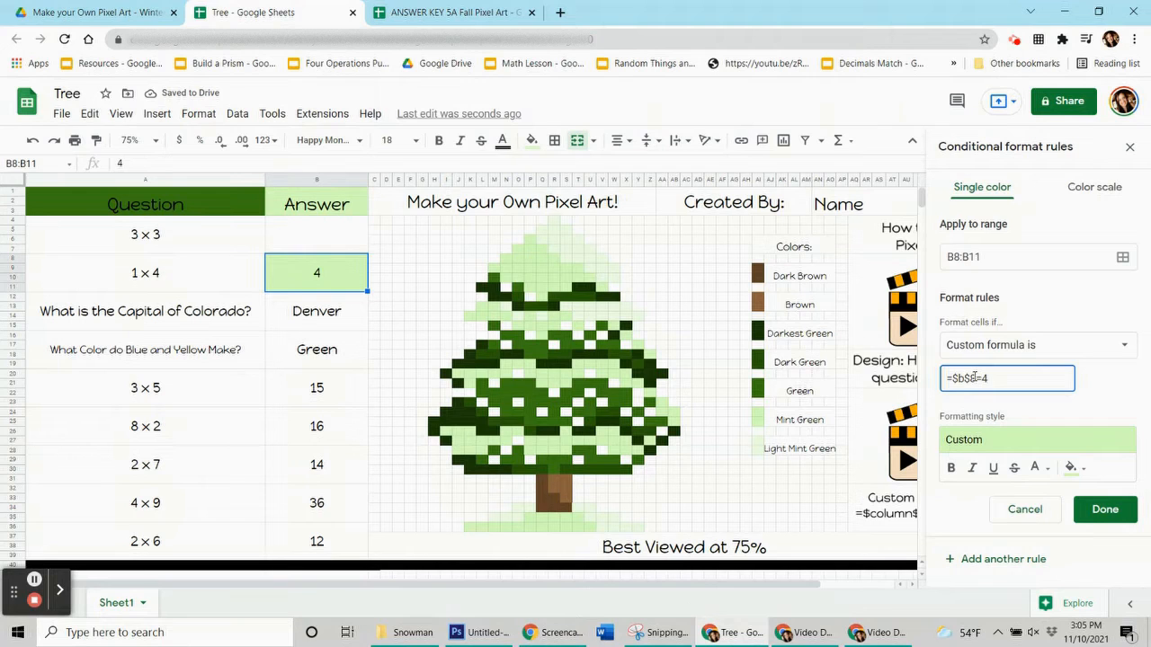
Extend the B8:B11 rule's range with the treetop pixels P6, Q8, T9, U10, V11, R10, P9, N9 and P11
left_click(1122, 258)
left_click_drag(641, 276, 275, 334)
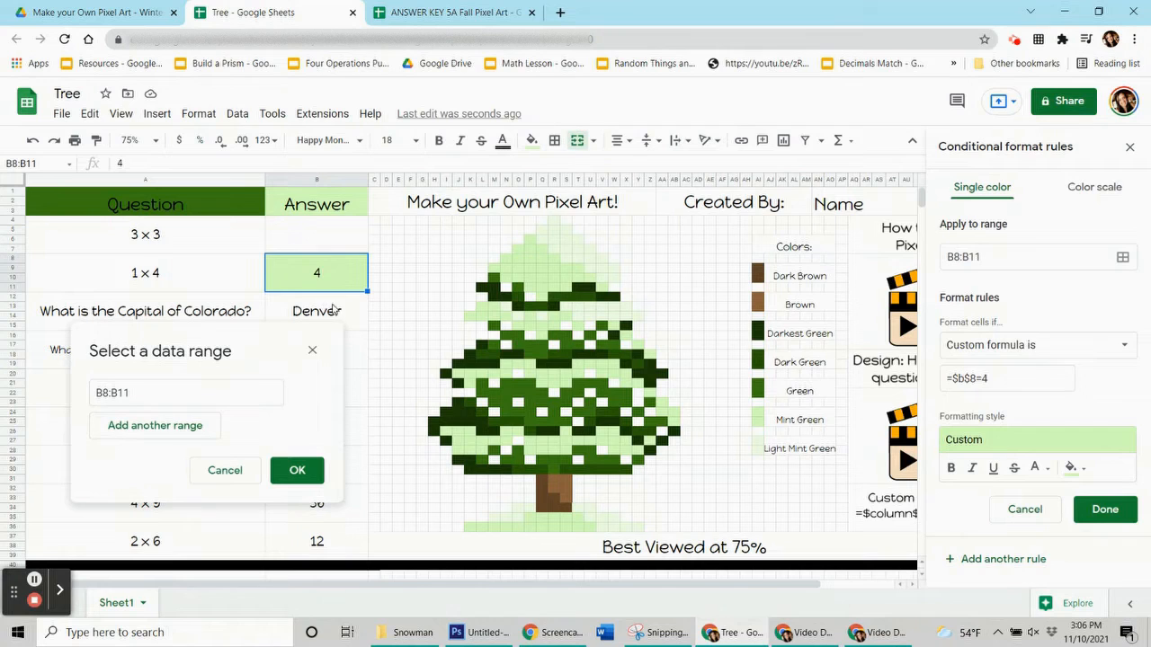
left_click(529, 240)
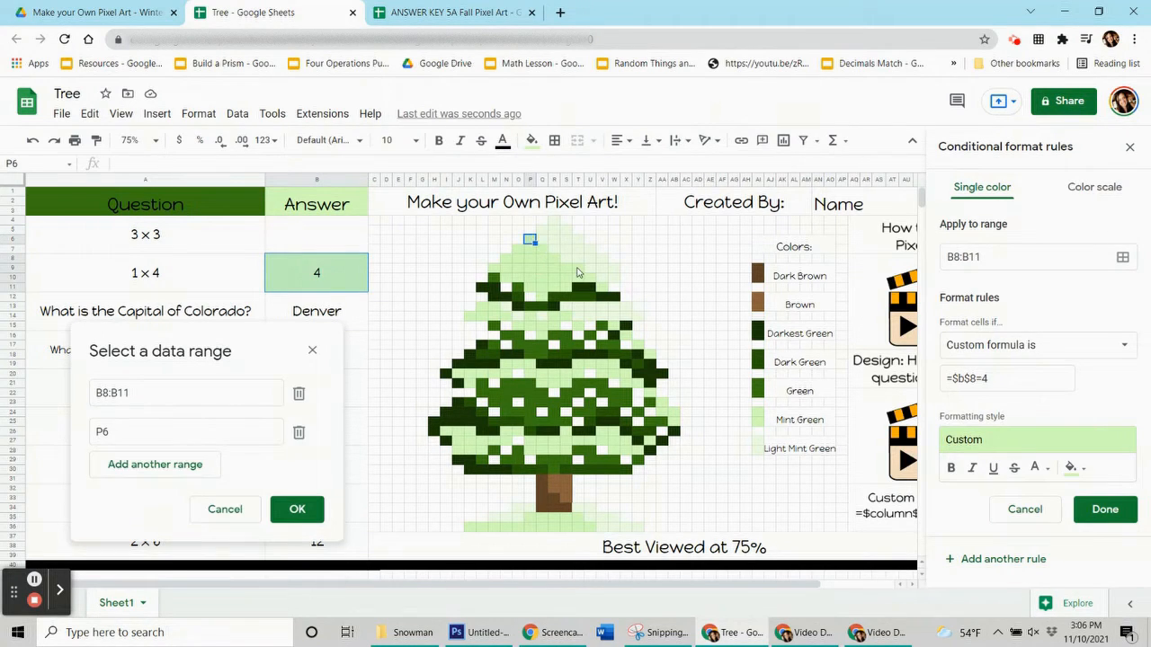
left_click(541, 258)
left_click(577, 268)
left_click(589, 278)
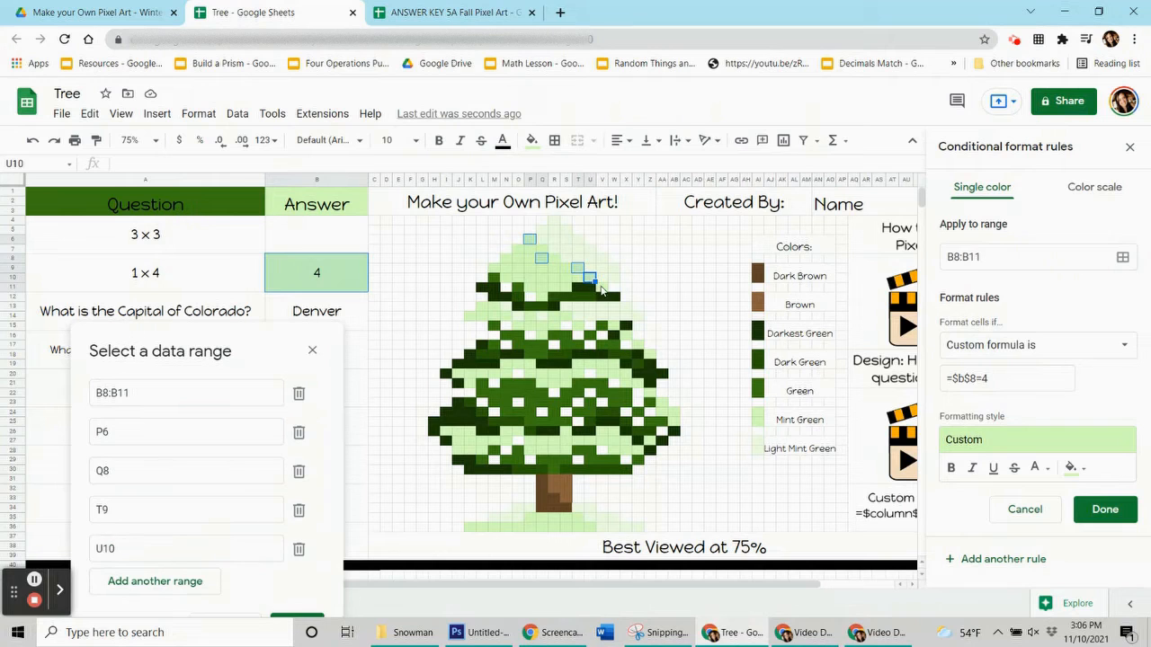
left_click(601, 287, "ctrl")
left_click(554, 278, "ctrl")
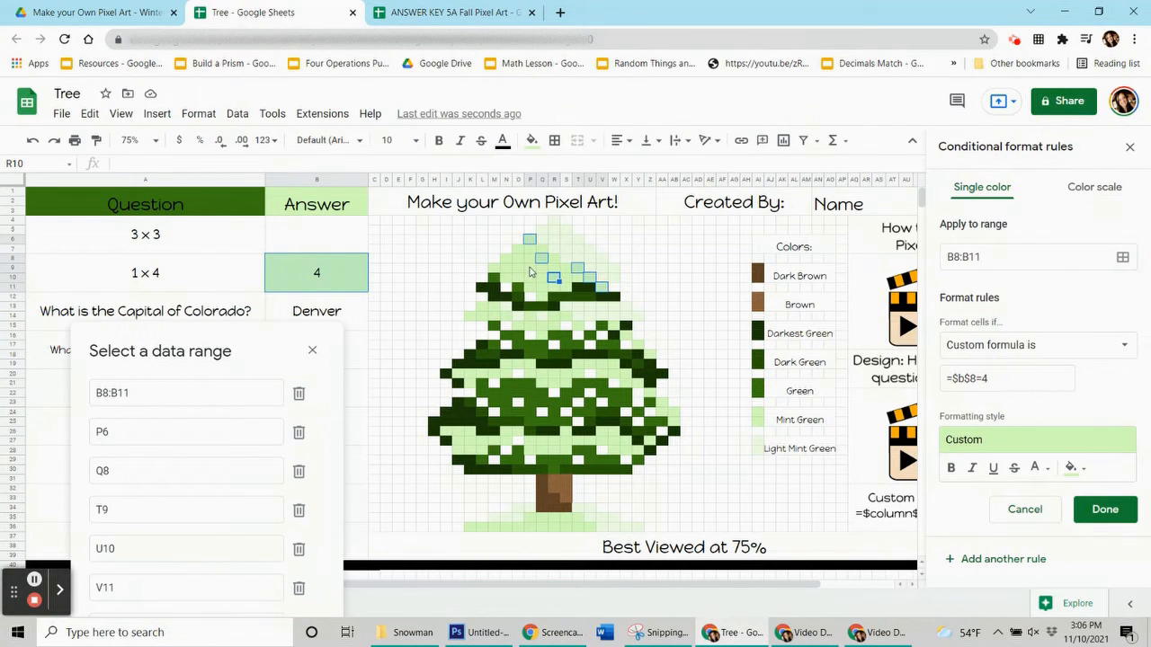
left_click(530, 268, "ctrl")
left_click(505, 268, "ctrl")
left_click(530, 288, "ctrl")
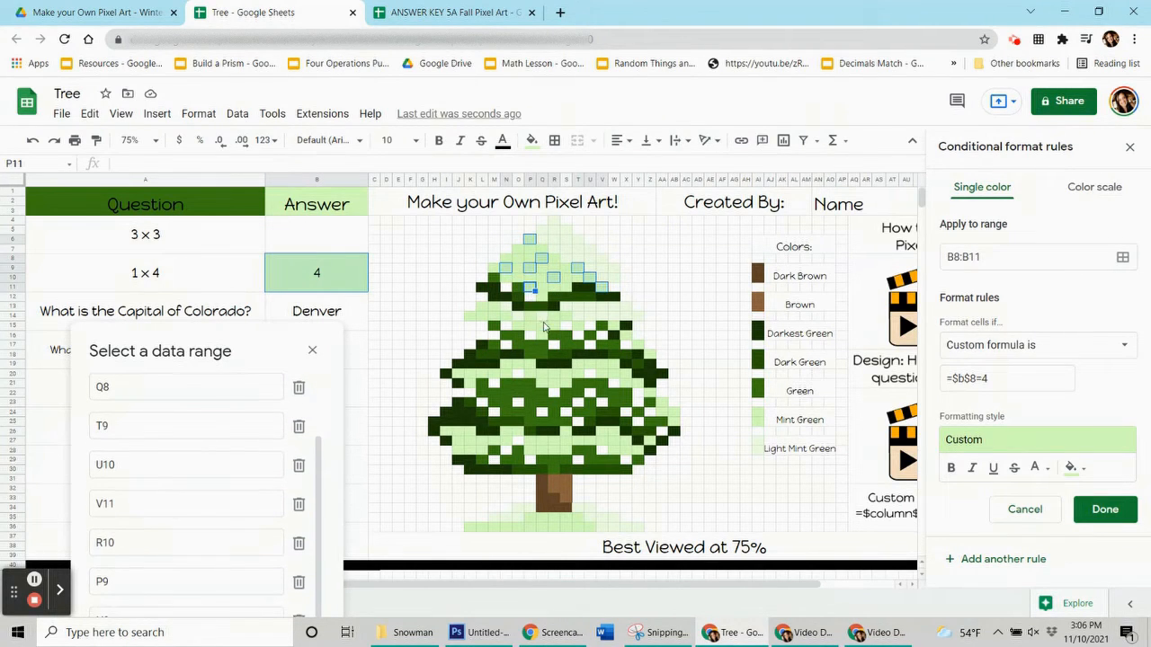
Add the mid-tree light green pixels R14, Q15, M14, L13, N19, P19 and V19 to the rule's range
left_click(551, 319, "ctrl")
left_click(540, 327, "ctrl")
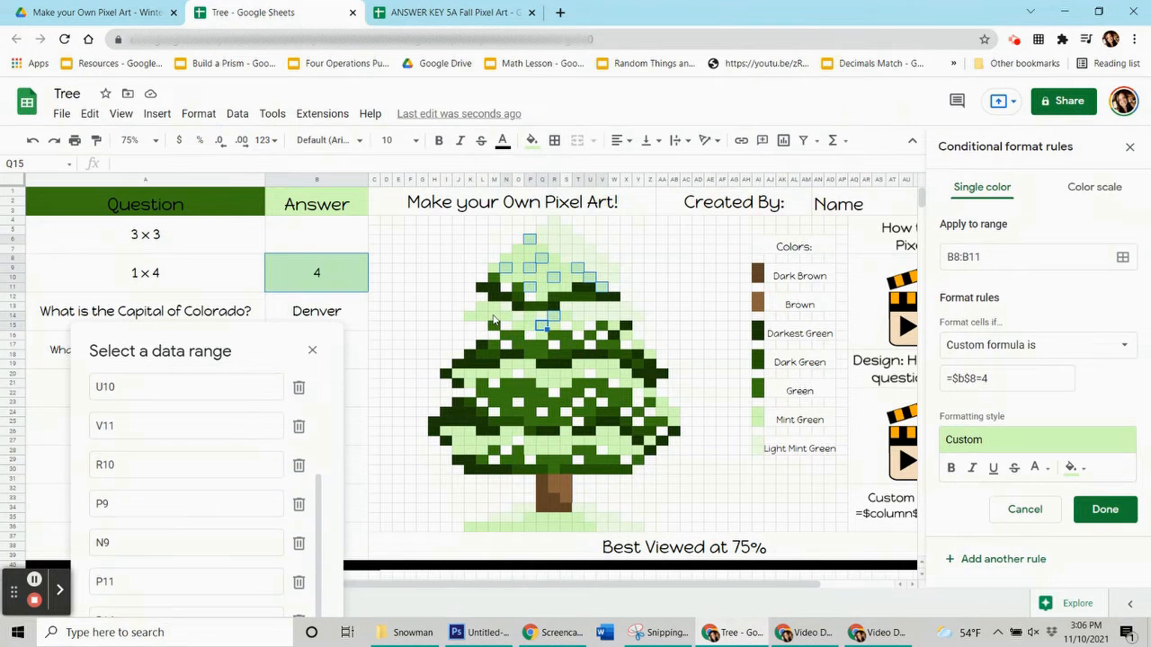
left_click(482, 308, "ctrl")
left_click(507, 366, "ctrl")
left_click(530, 364, "ctrl")
left_click(601, 364, "ctrl")
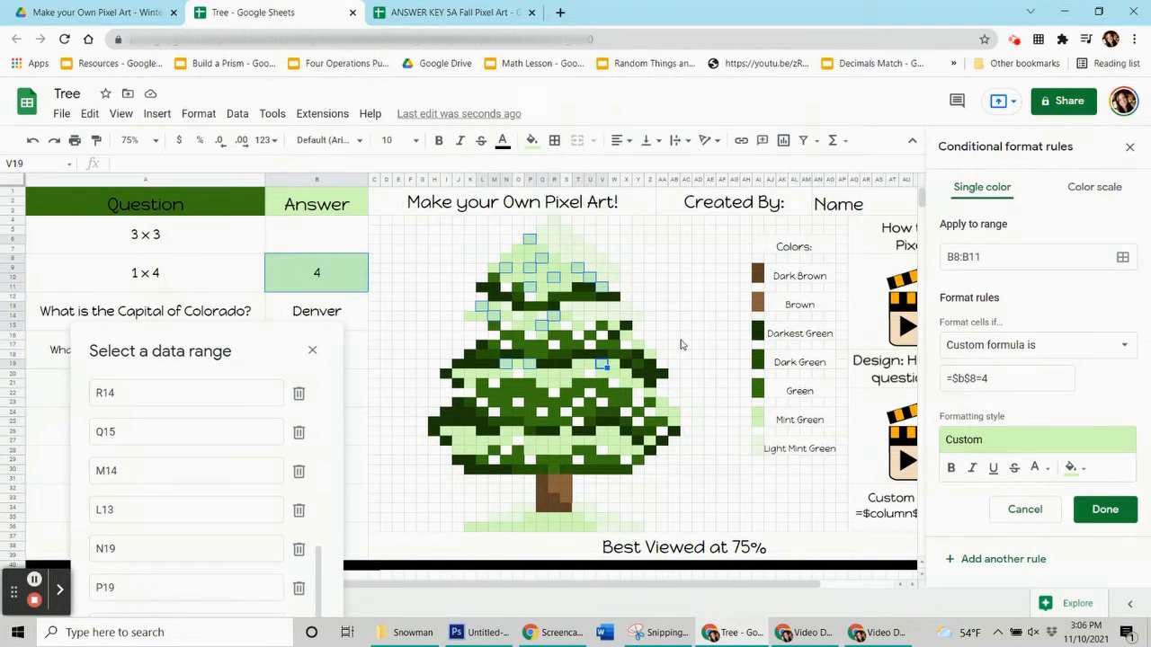
Add the lower-branch pixels W26, V27, S27, Q28, O26, M27, L28, K27 and I26 to the rule's range
left_click(614, 432, "ctrl")
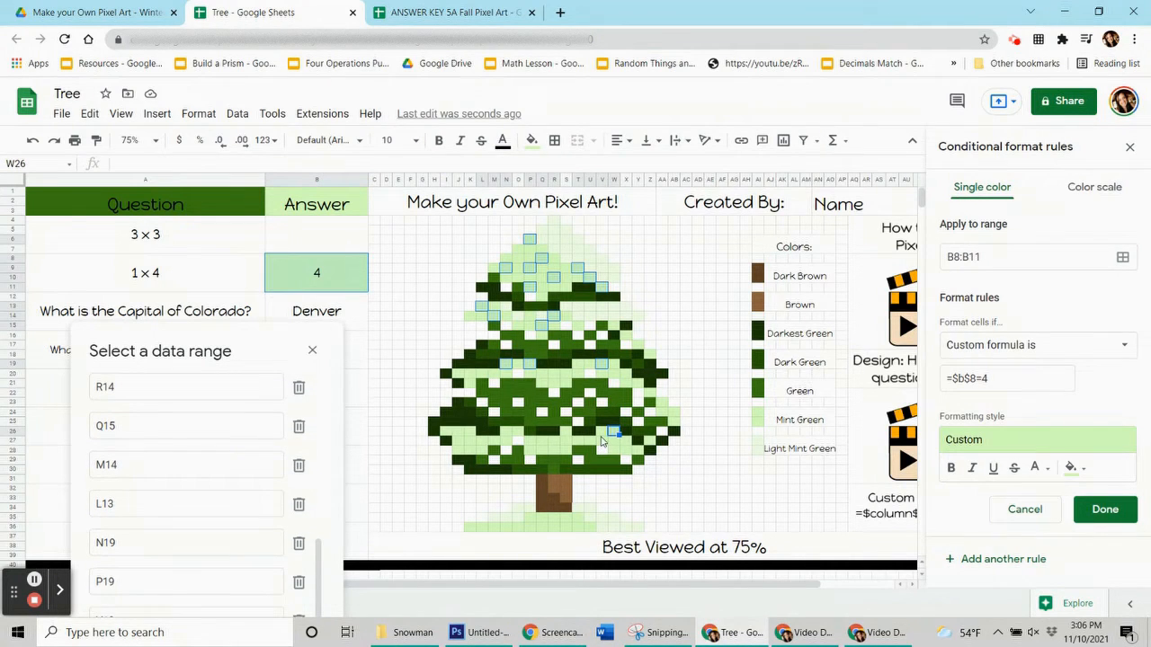
left_click(602, 441, "ctrl")
left_click(565, 441, "ctrl")
left_click(542, 450, "ctrl")
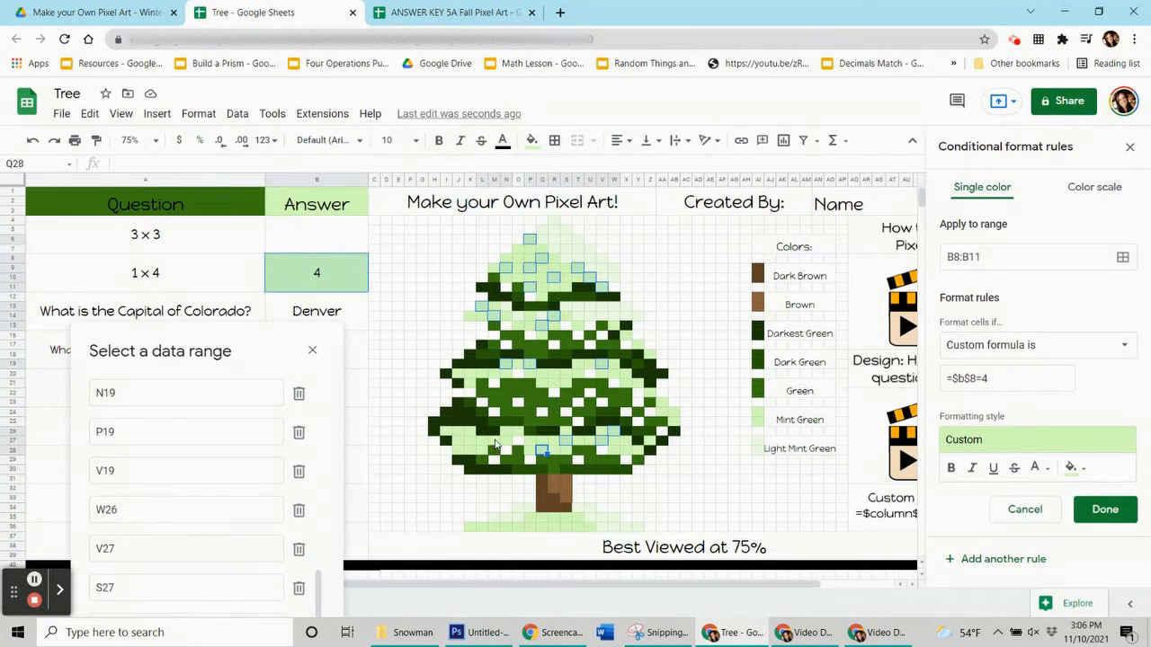
left_click(517, 432, "ctrl")
left_click(493, 441, "ctrl")
left_click(482, 454, "ctrl")
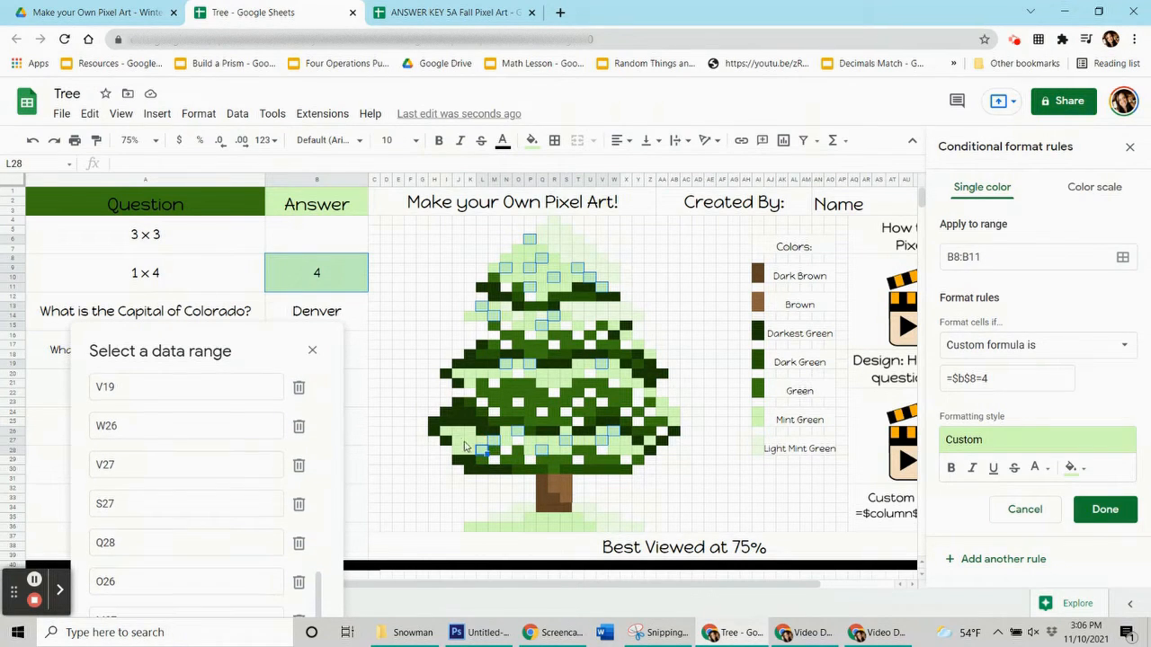
left_click(469, 441, "ctrl")
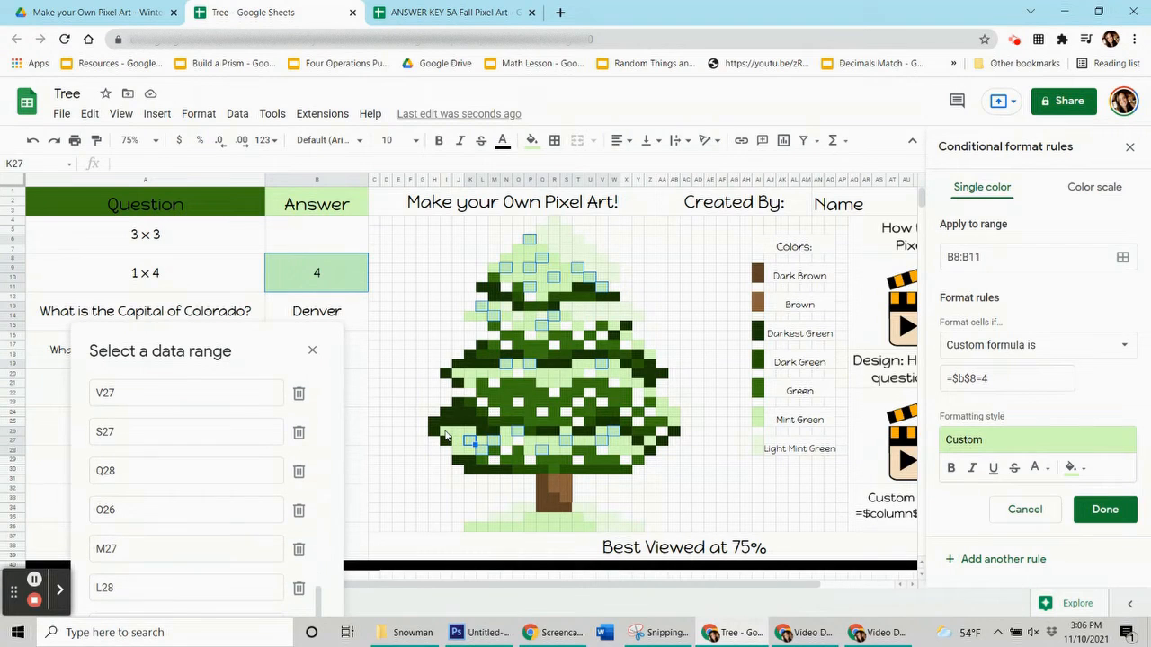
left_click(445, 434, "ctrl")
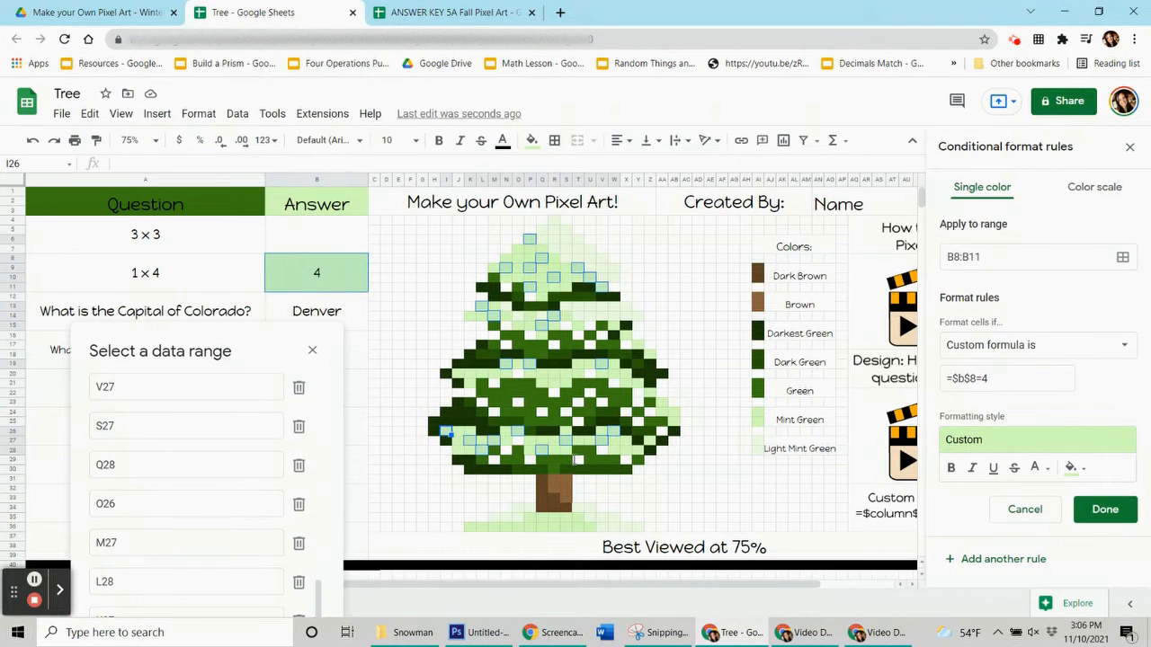
Add the ground pixels T35, R35, U36, P36, M36 and K36 below the trunk to the rule's range
left_click(575, 520, "ctrl")
left_click(555, 520, "ctrl")
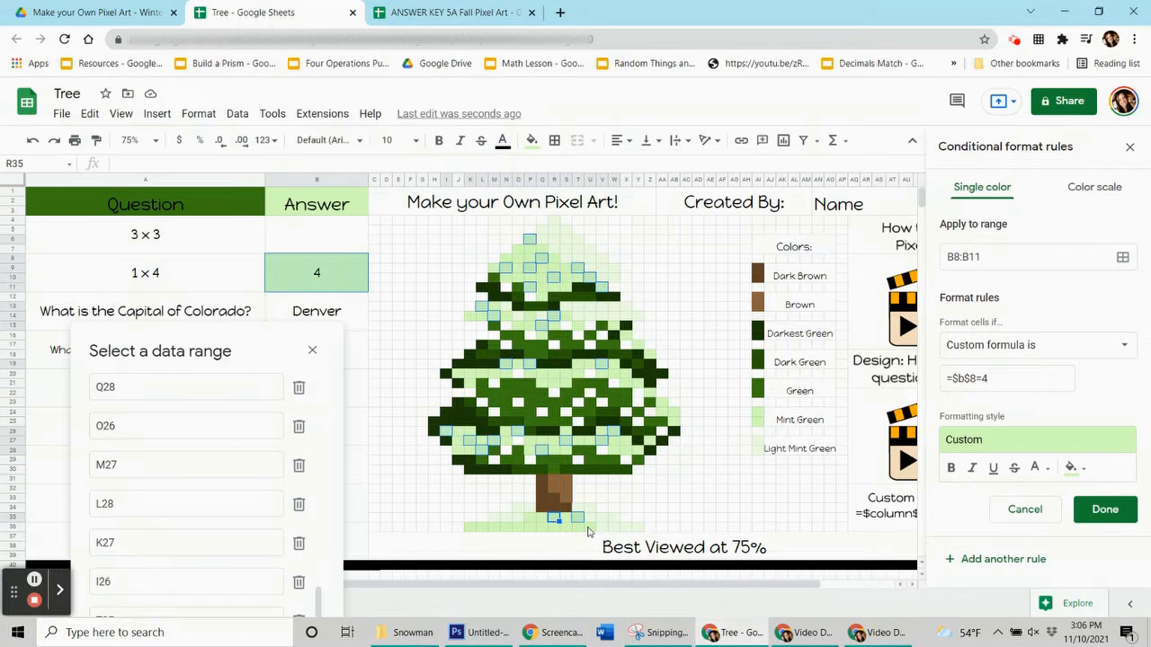
left_click(530, 527, "ctrl")
left_click(494, 530, "ctrl")
left_click(468, 527, "ctrl")
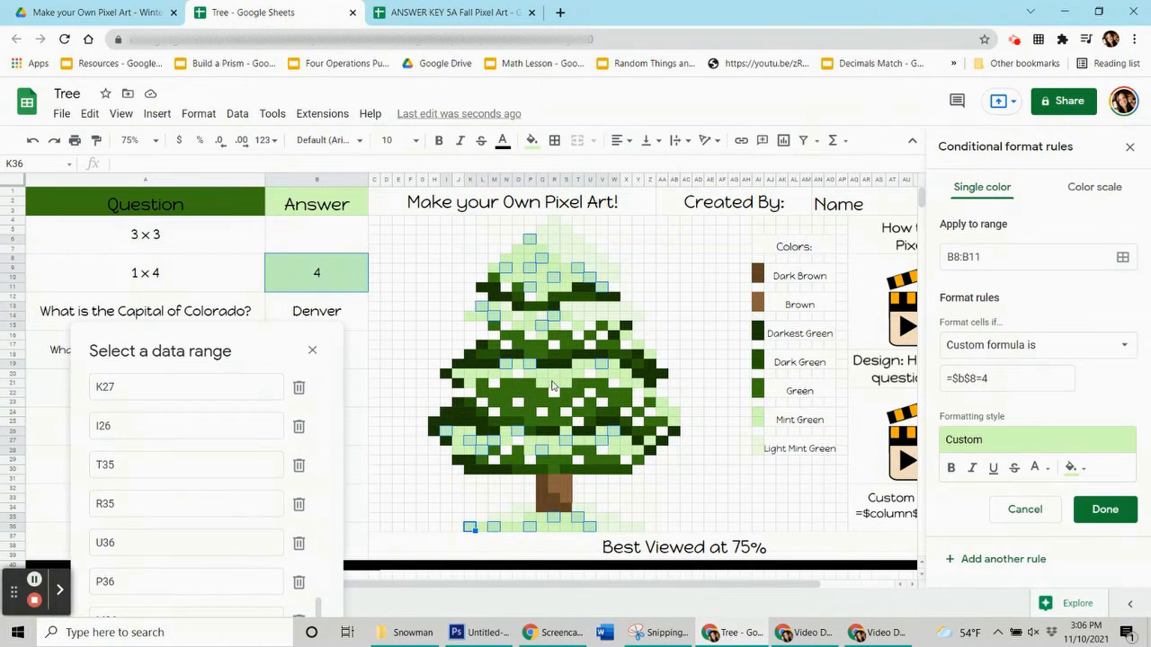
Add pixels R21, T19 and X21 to the range, accept all the ranges and save the =$b$8=4 rule
left_click(559, 376, "ctrl")
left_click(579, 365, "ctrl")
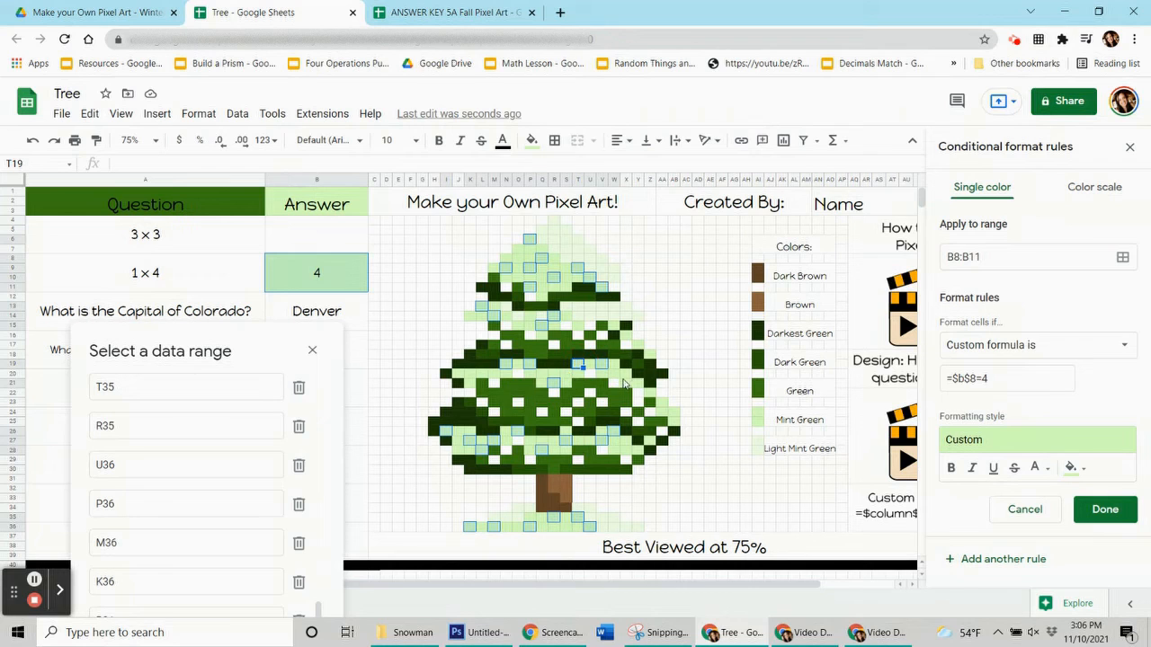
left_click(629, 384, "ctrl")
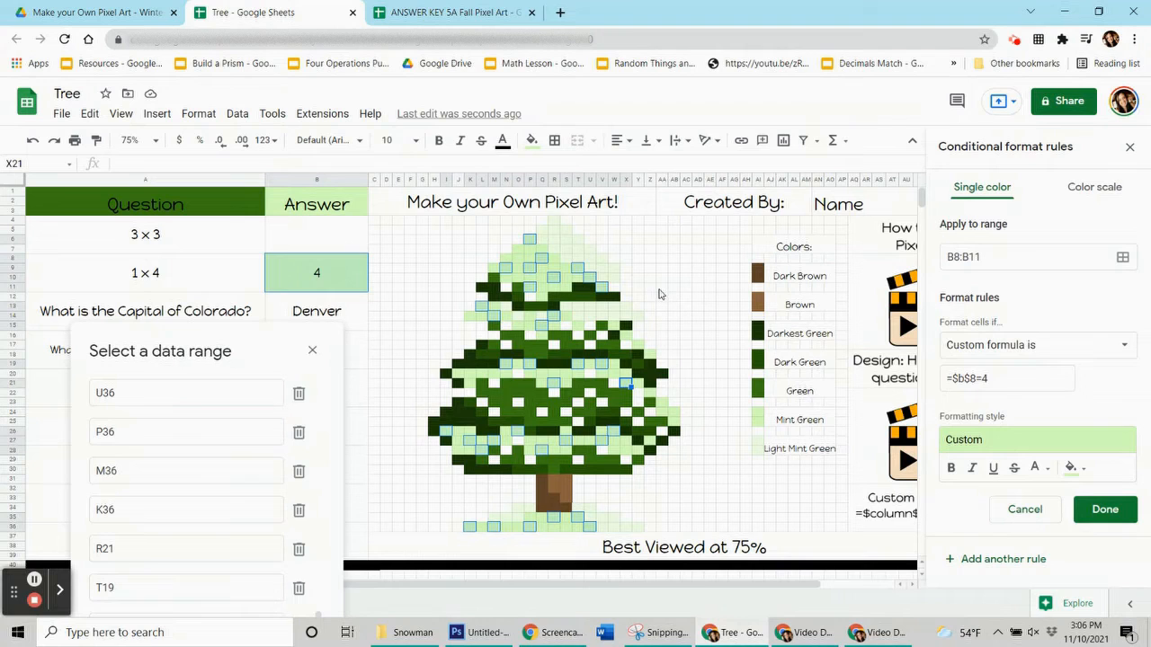
left_click(271, 345)
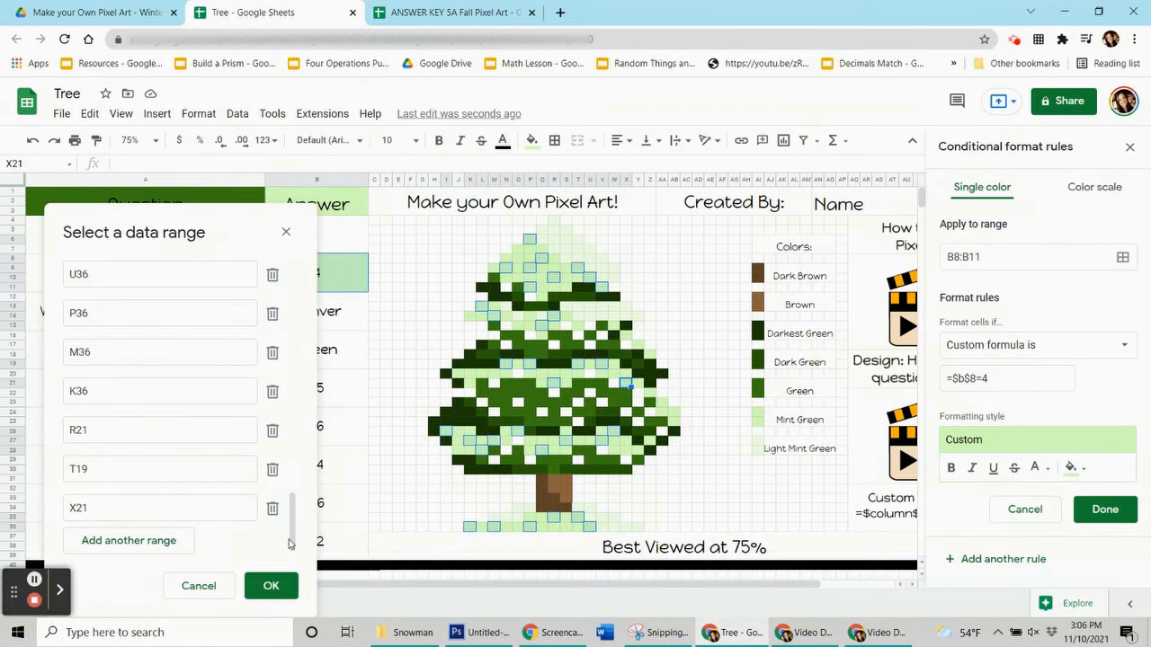
left_click(270, 585)
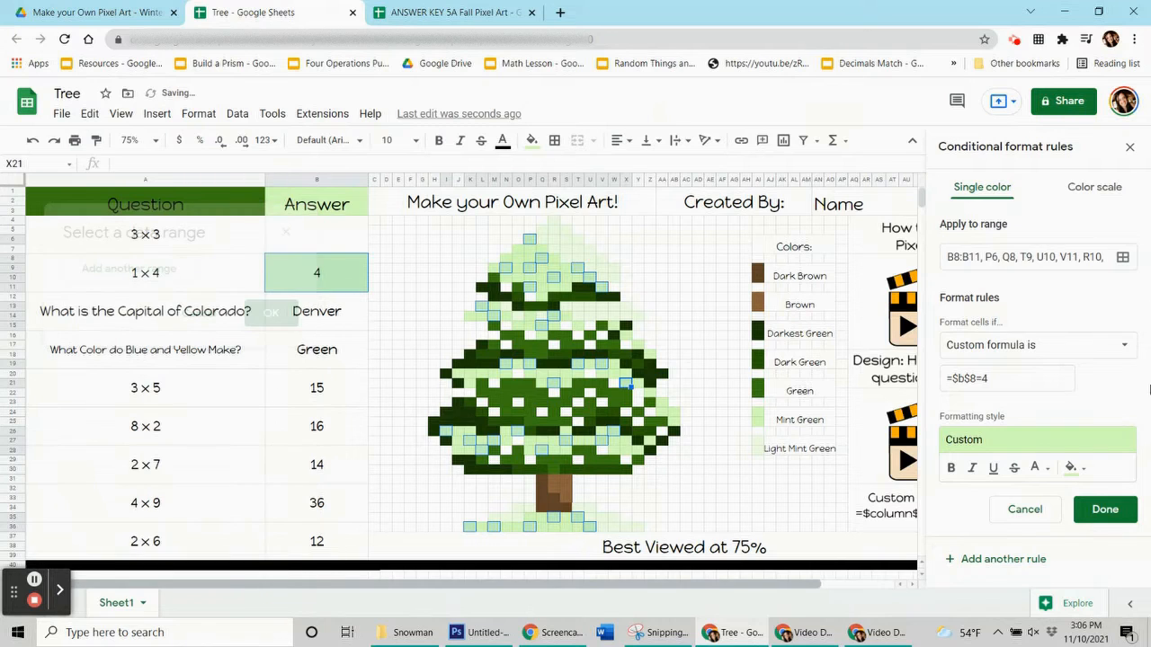
left_click(1101, 509)
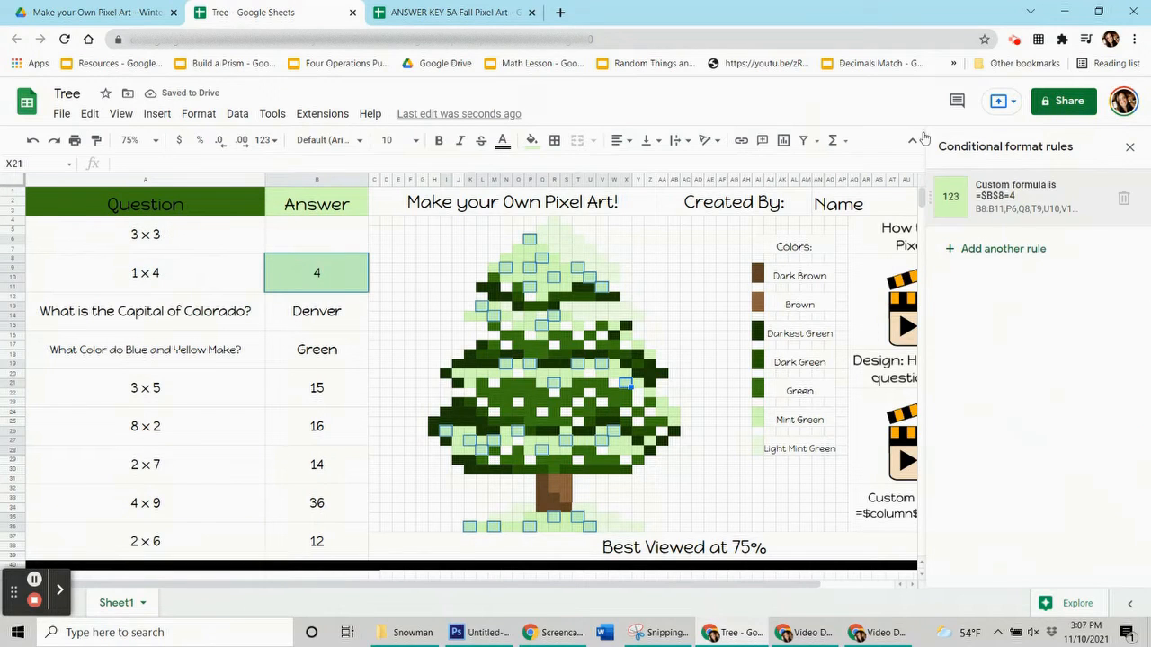
Reset the regular fill color of the selected mint green pixels and the 1 × 4 answer cell, and deselect them
left_click(532, 140)
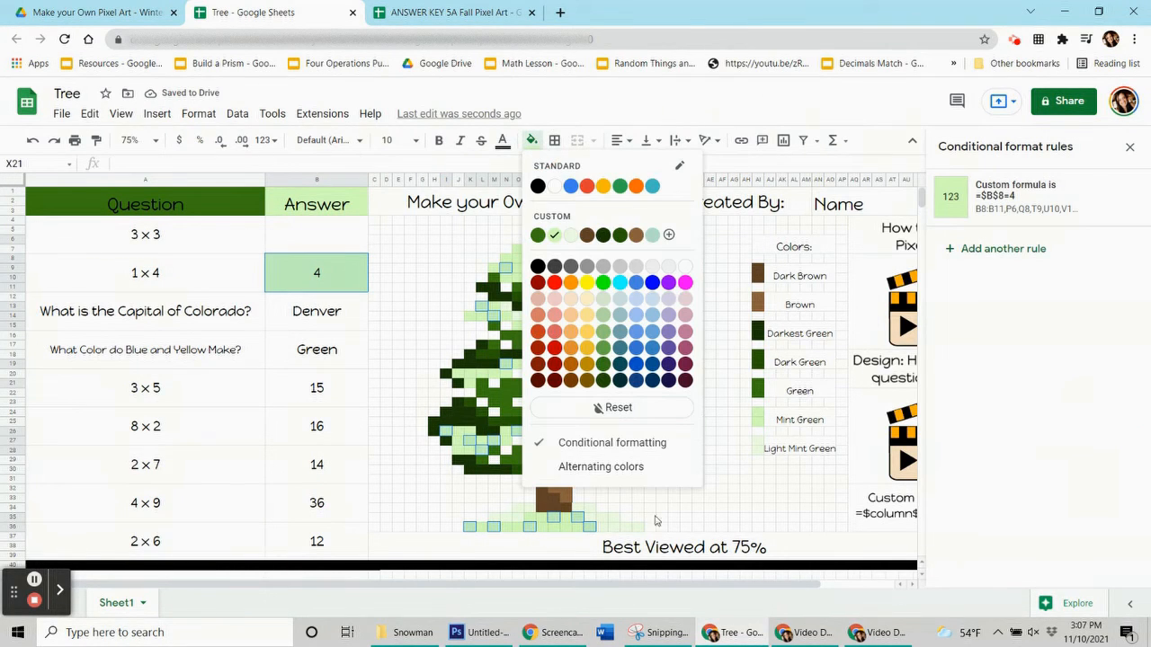
left_click(646, 415)
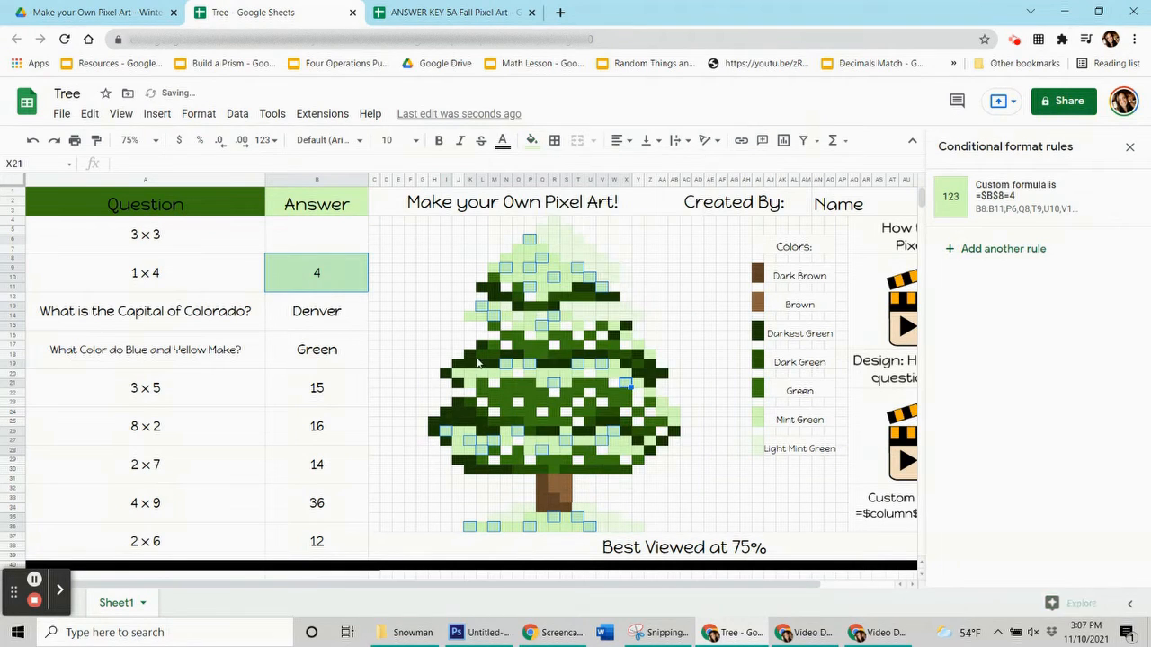
left_click(409, 376)
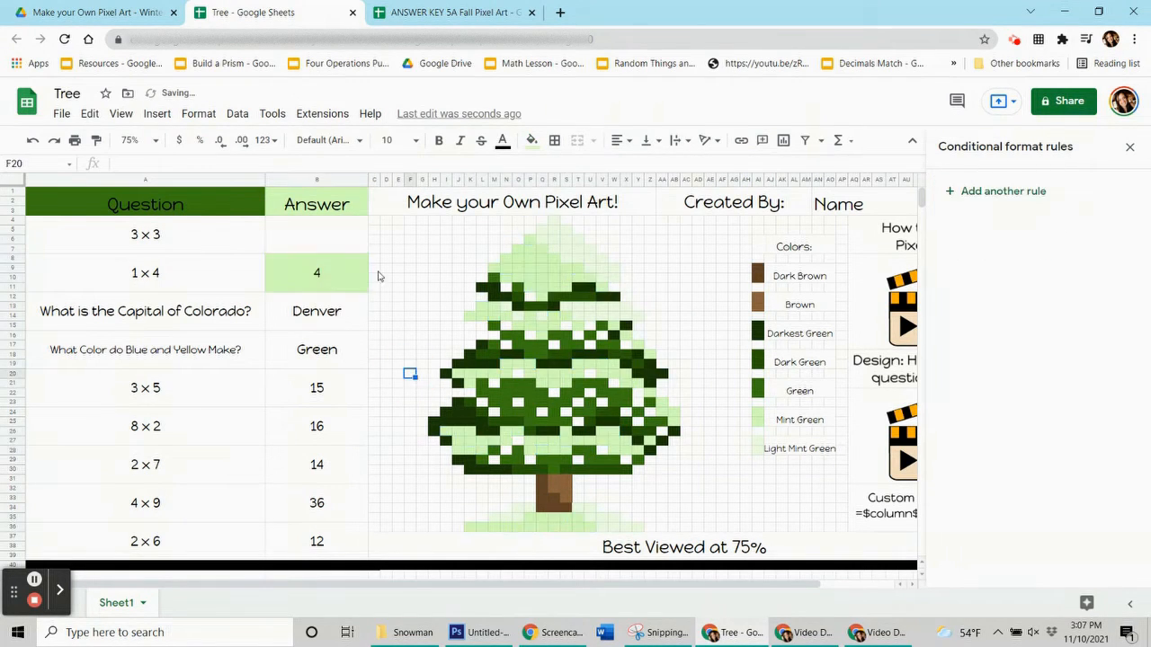
Clear the answer in the 1 × 4 cell B8:B11 to check that its pixels lose their color
left_click(362, 276)
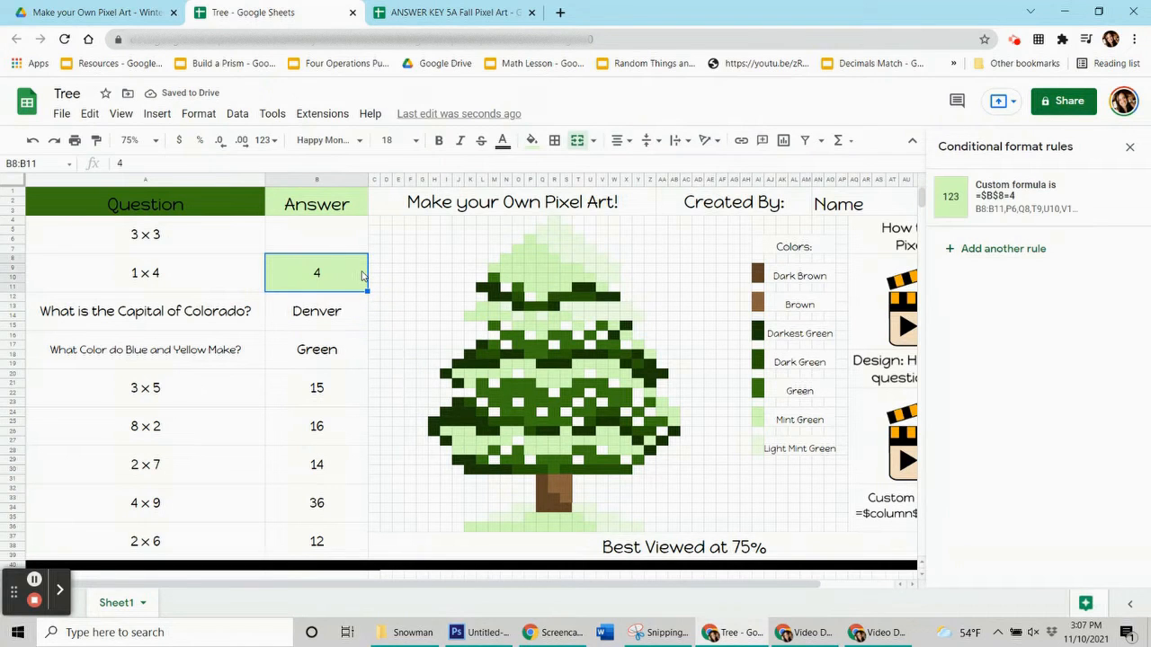
key("Delete")
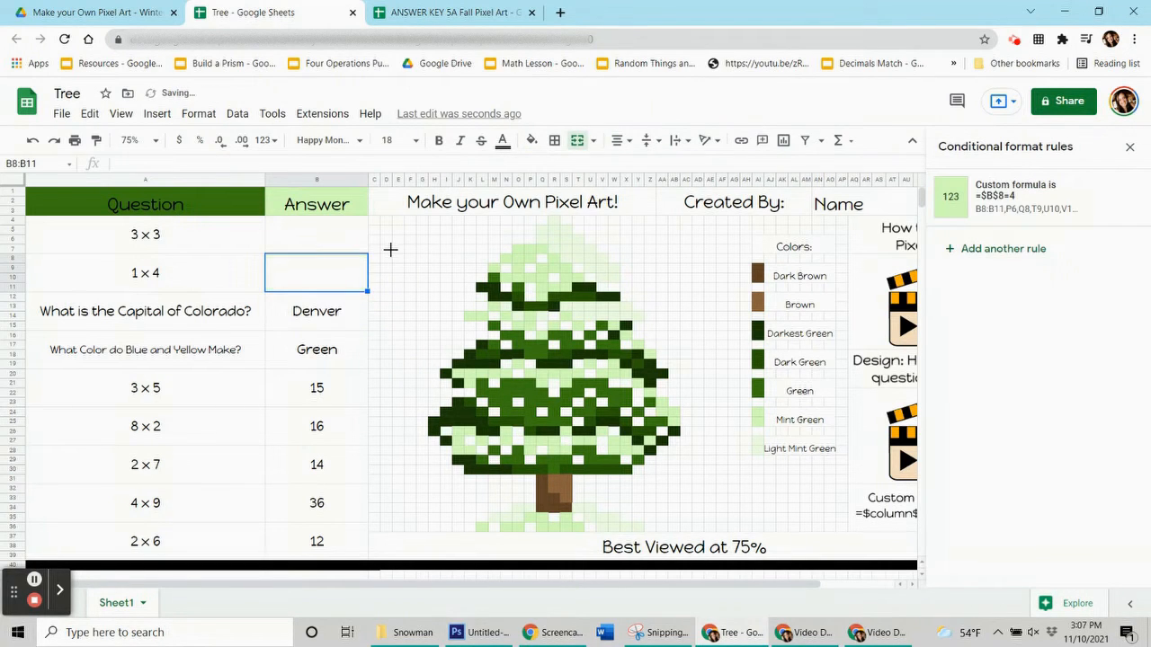
left_click(386, 249)
Test both rules by entering 9 for 3 × 3 and 4 for 1 × 4, and clear both answers again
left_click(290, 243)
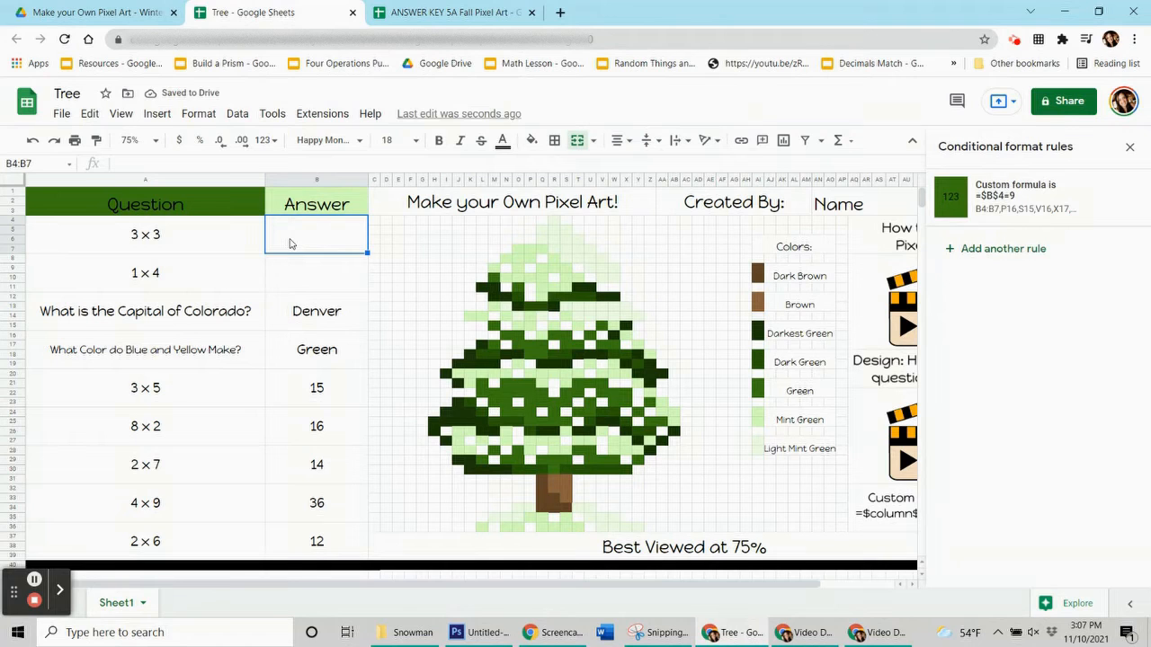
type("9")
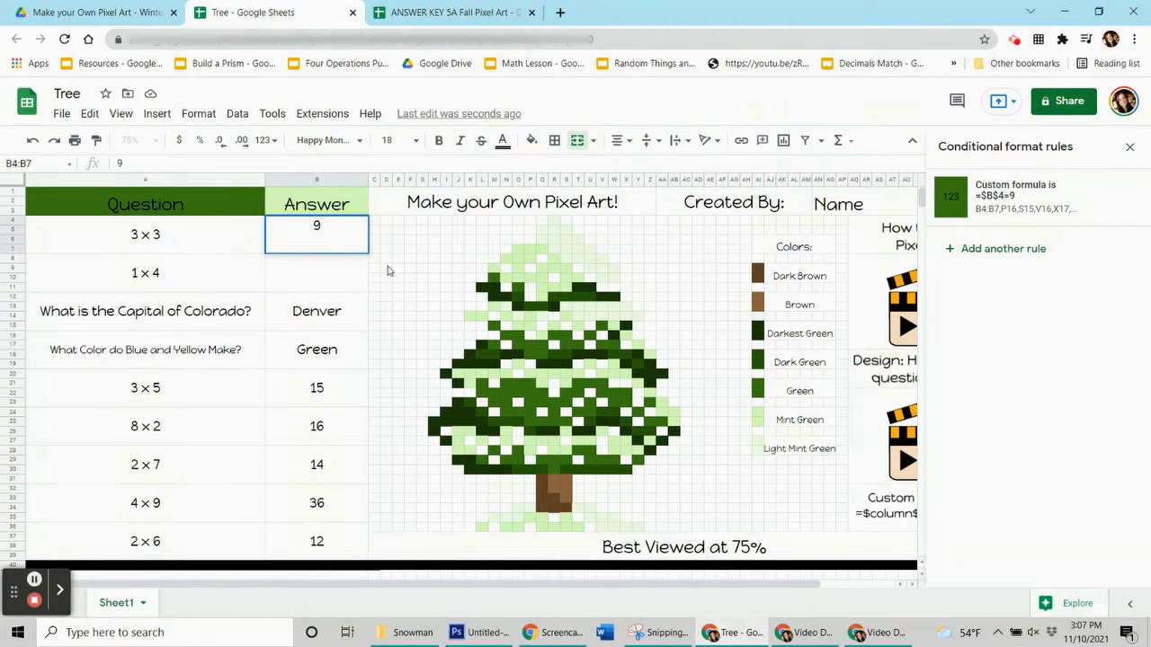
left_click(388, 270)
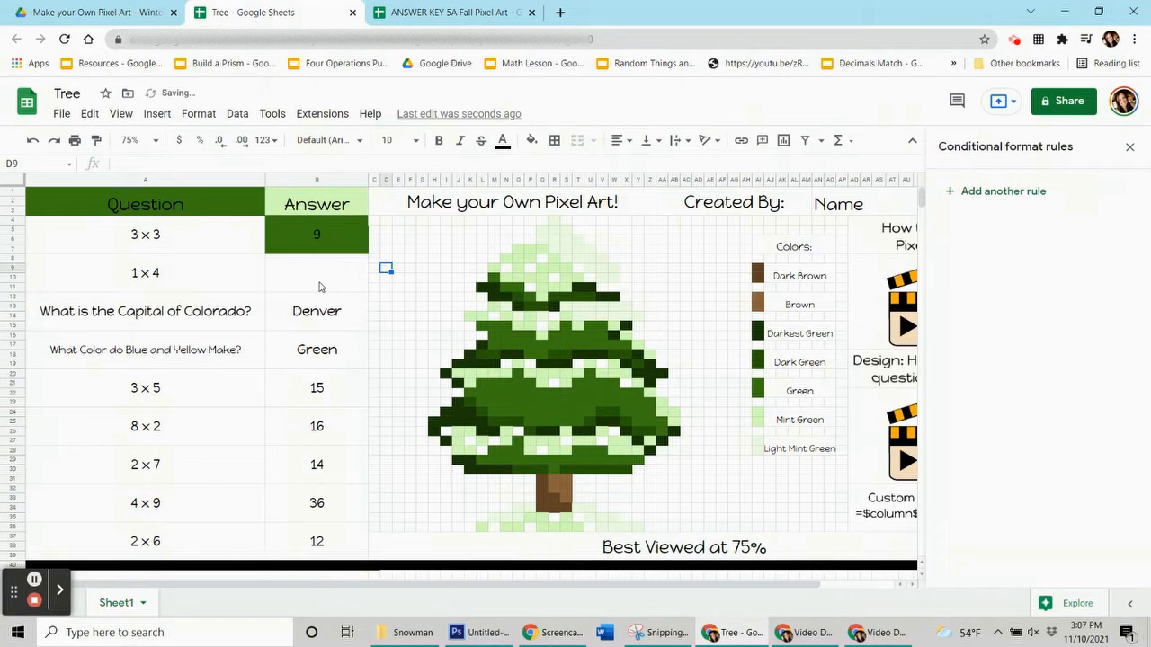
left_click(320, 286)
type("4")
left_click(397, 278)
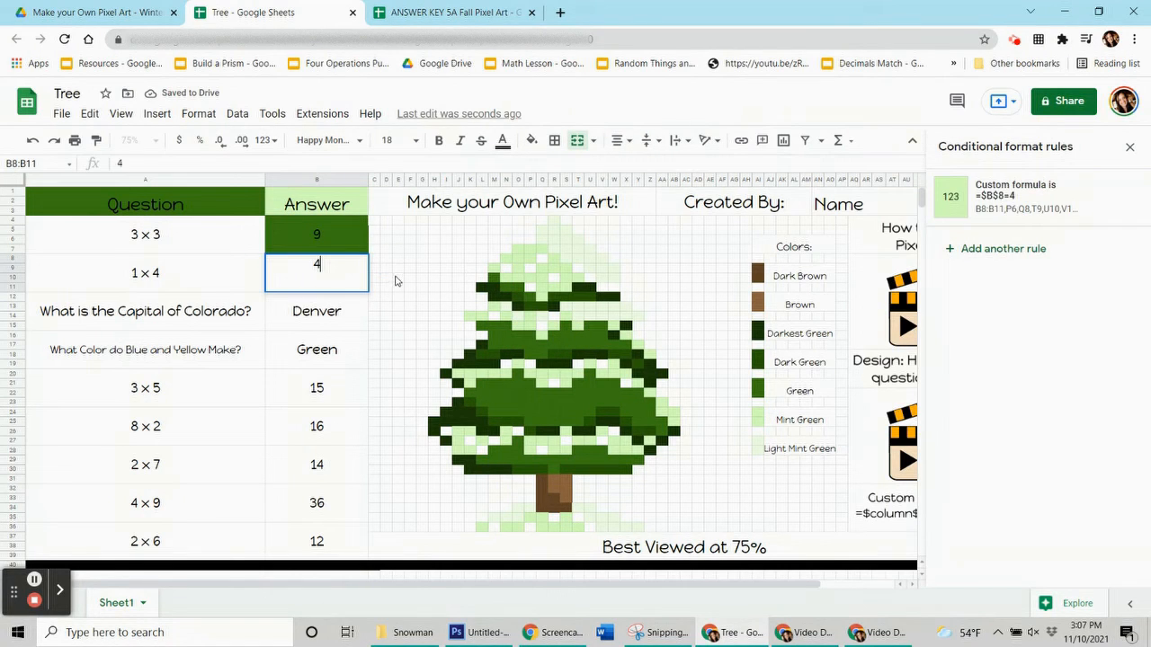
left_click(328, 238)
Check which custom fill color the darkest green pixel K18 uses for the Capital of Colorado question
left_click(346, 328)
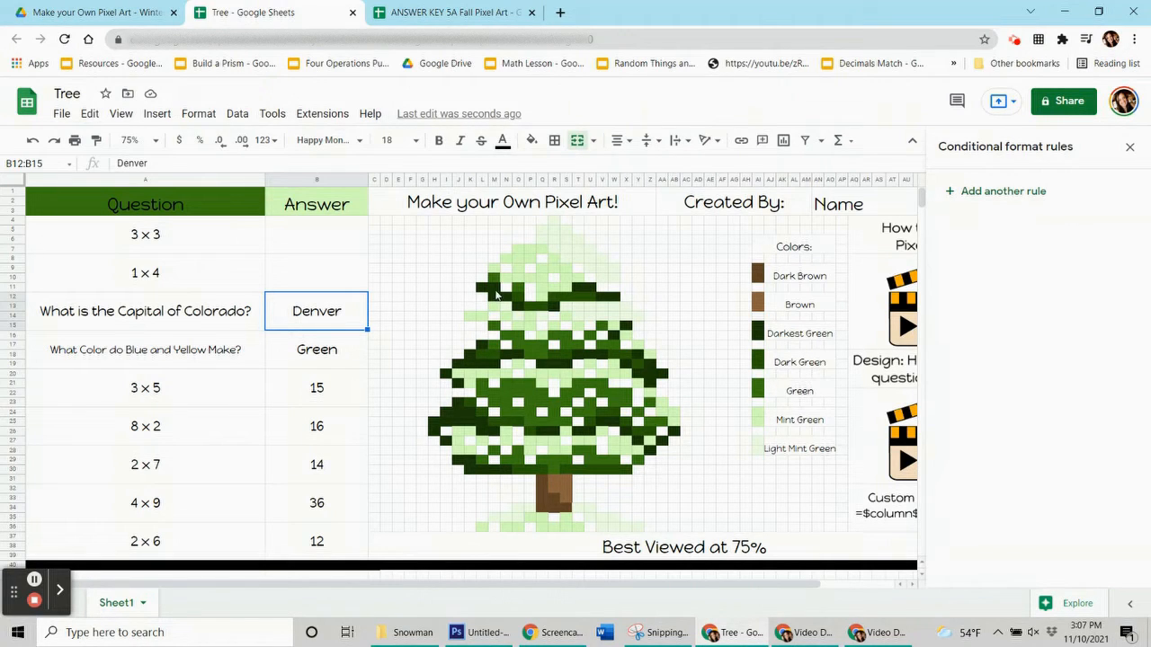
left_click(470, 358)
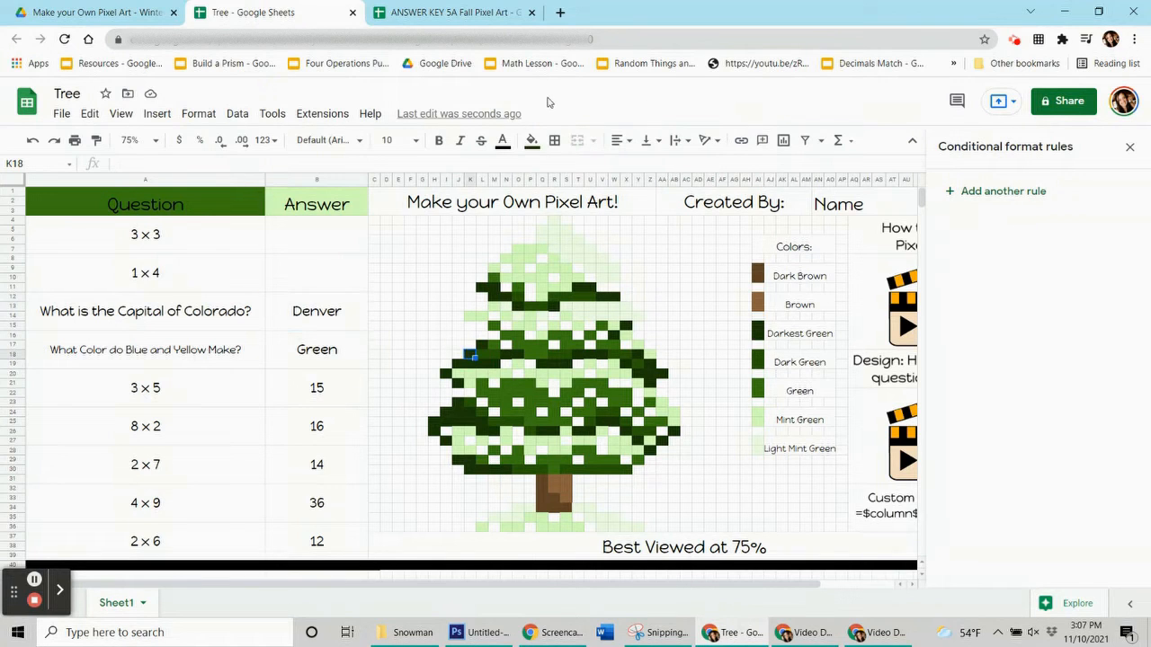
left_click(531, 140)
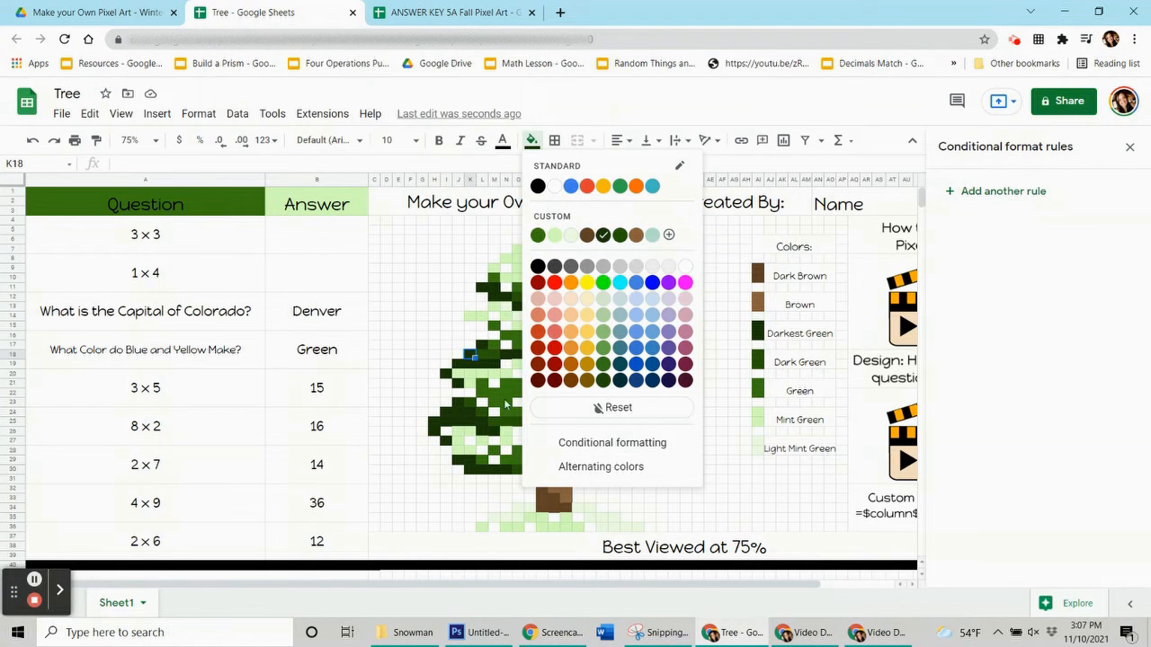
Add a conditional format rule for the Denver answer cell B12:B15 with the custom darkest green fill
left_click(325, 321)
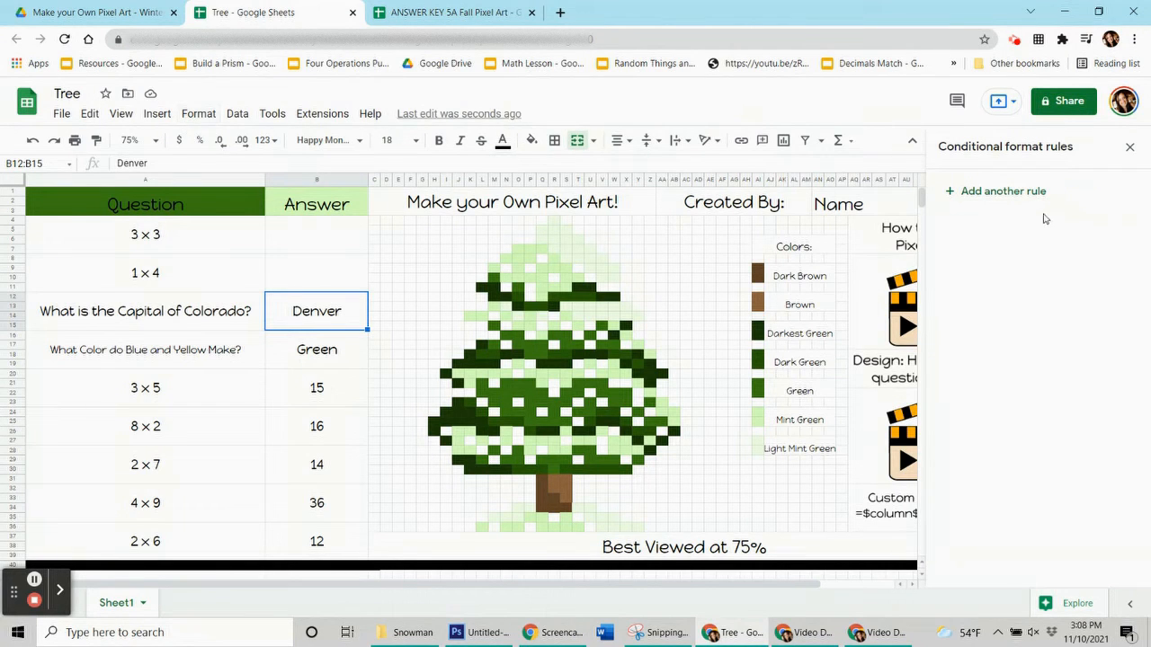
left_click(1016, 194)
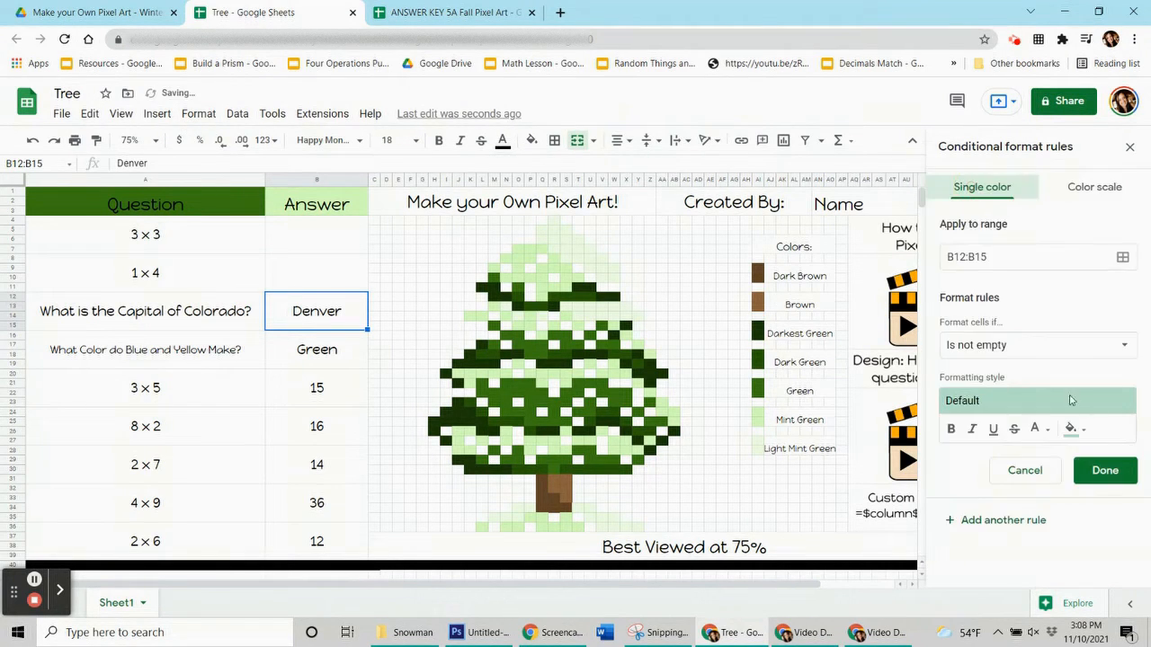
left_click(1071, 429)
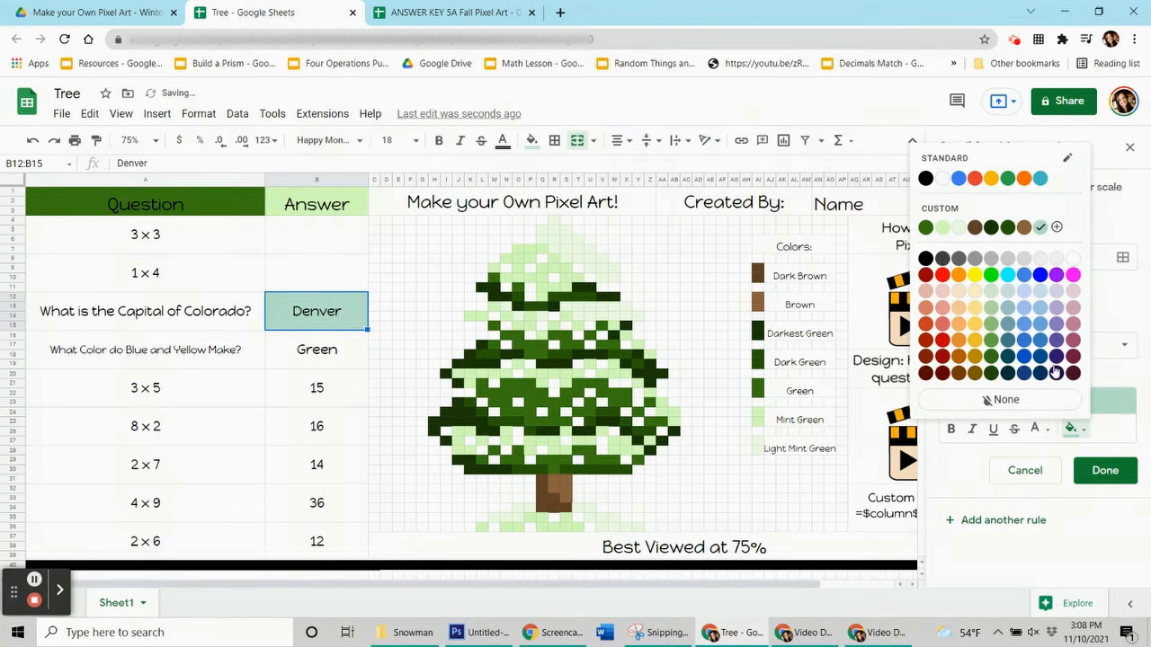
left_click(991, 228)
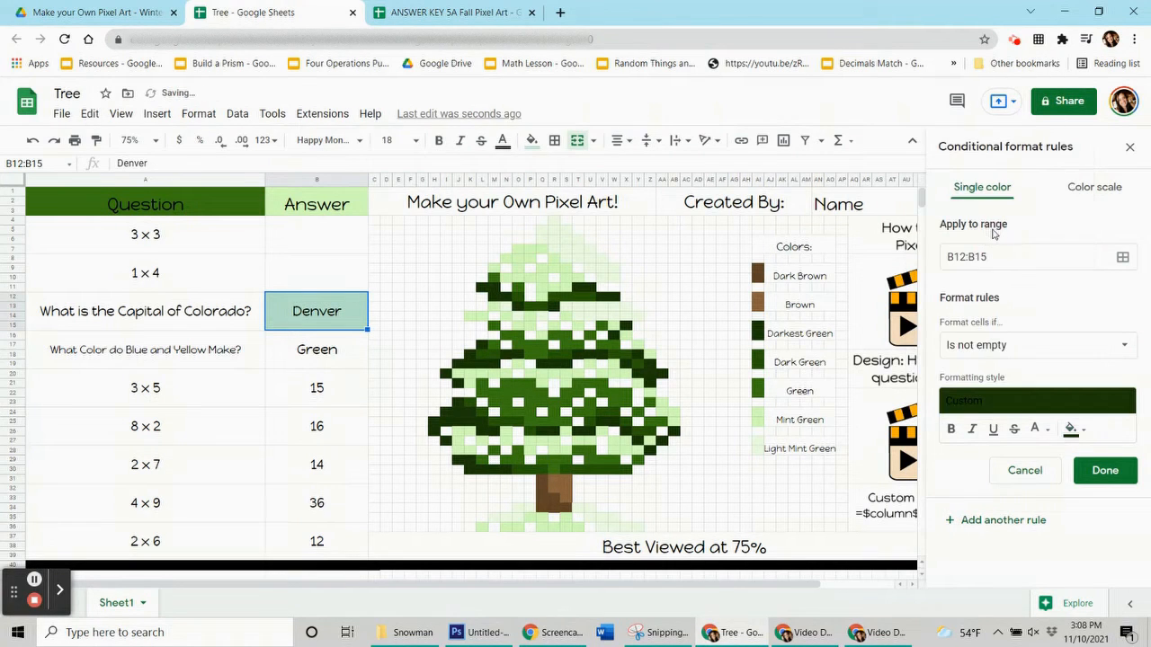
Give the Denver answer's rule white text and set its condition to the custom formula =$b$12="denver"
left_click(1034, 429)
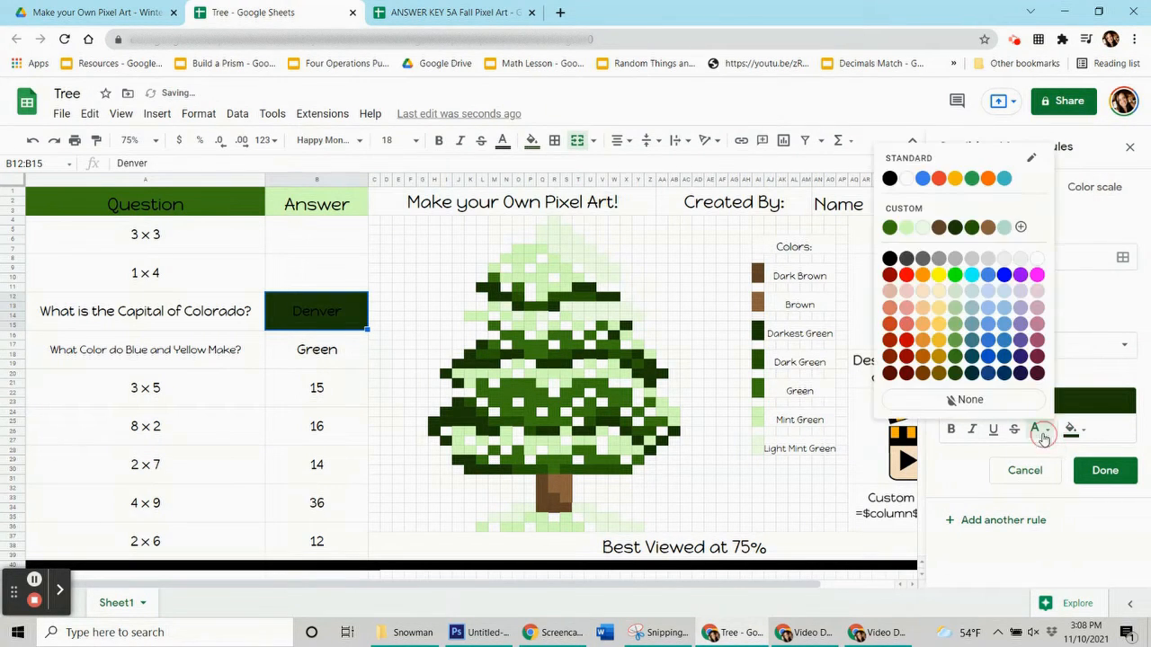
left_click(906, 178)
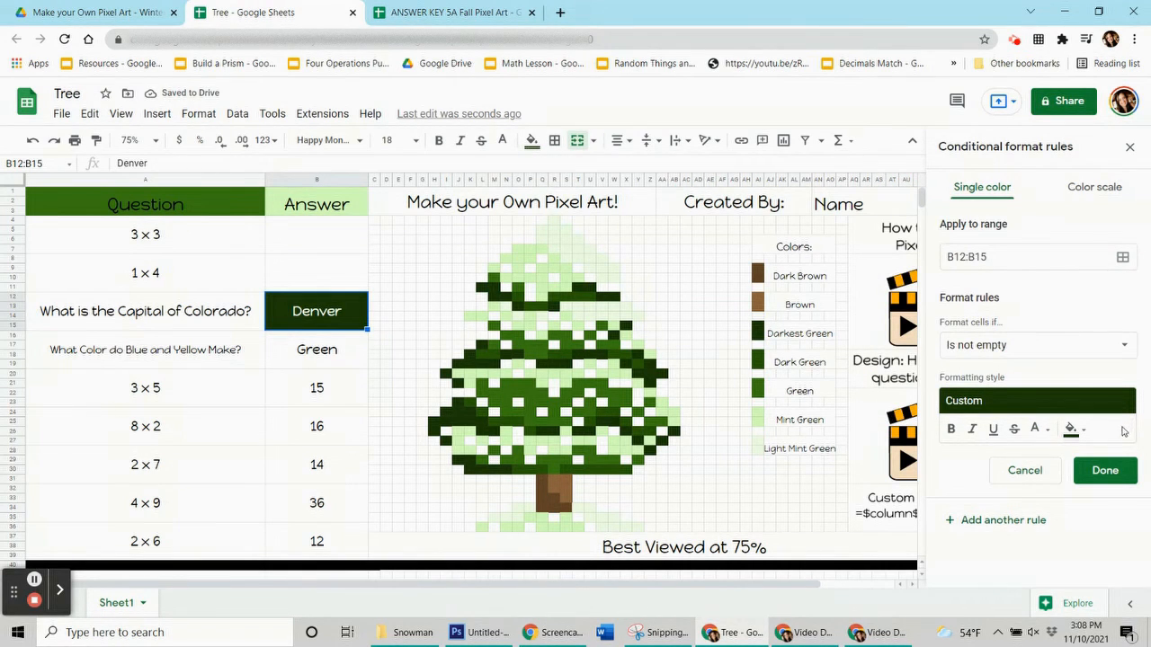
left_click(1120, 345)
scroll(1031, 374, "down", 3)
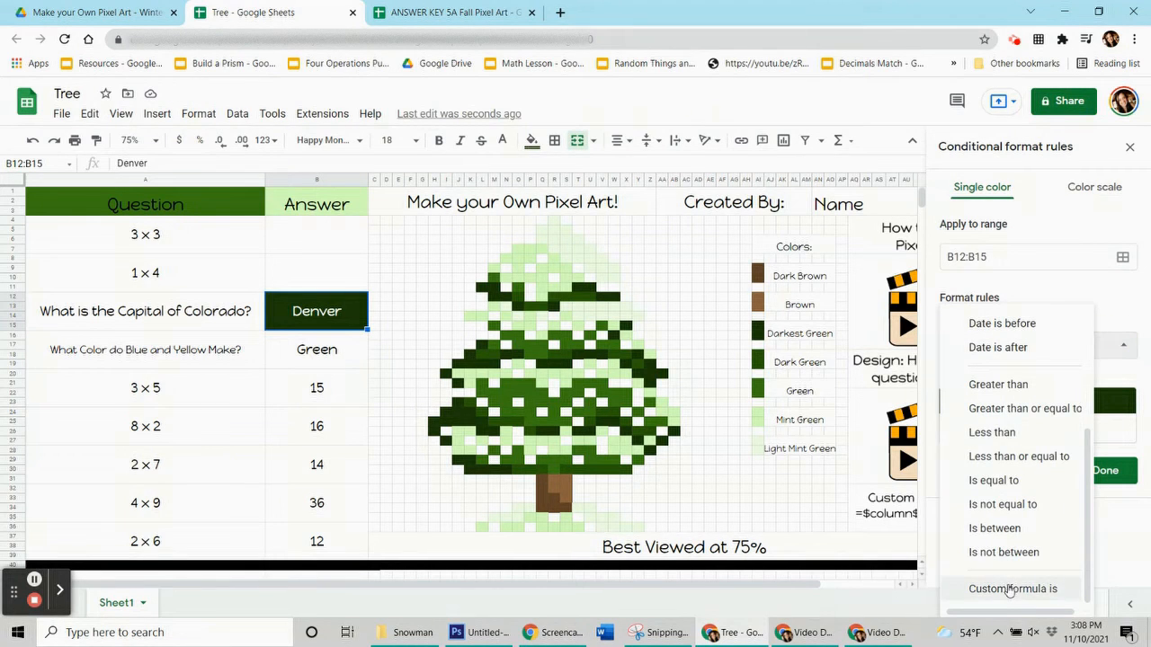
left_click(1000, 595)
left_click(991, 378)
type("=$b$12=denver")
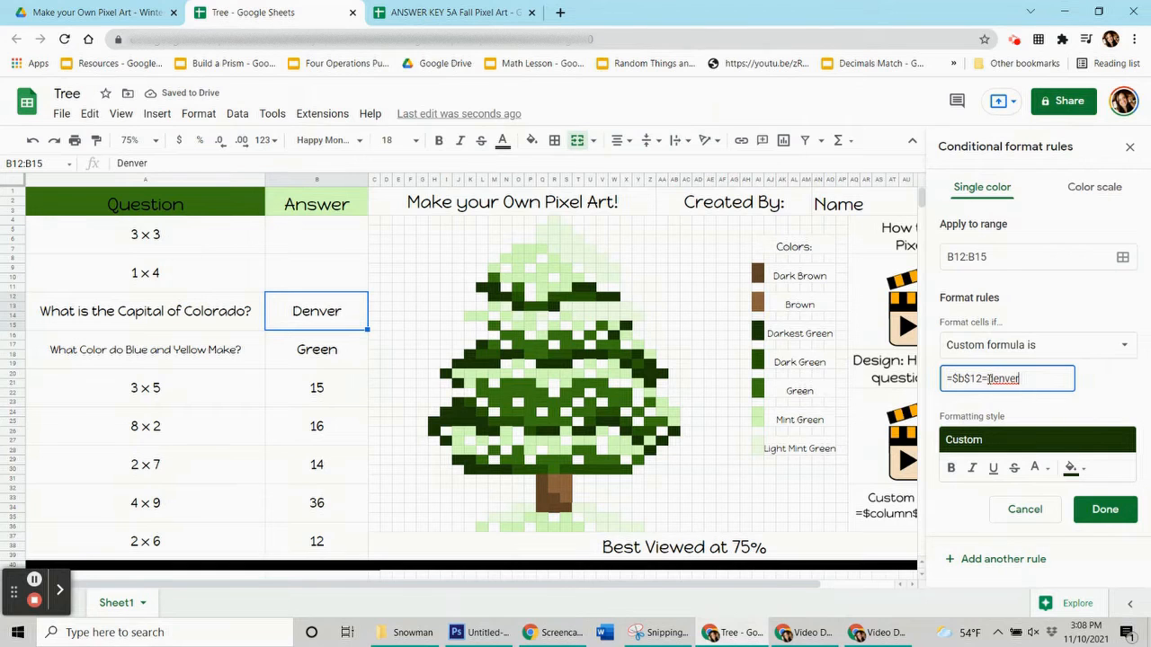
left_click(989, 378)
type("\"")
left_click(1035, 378)
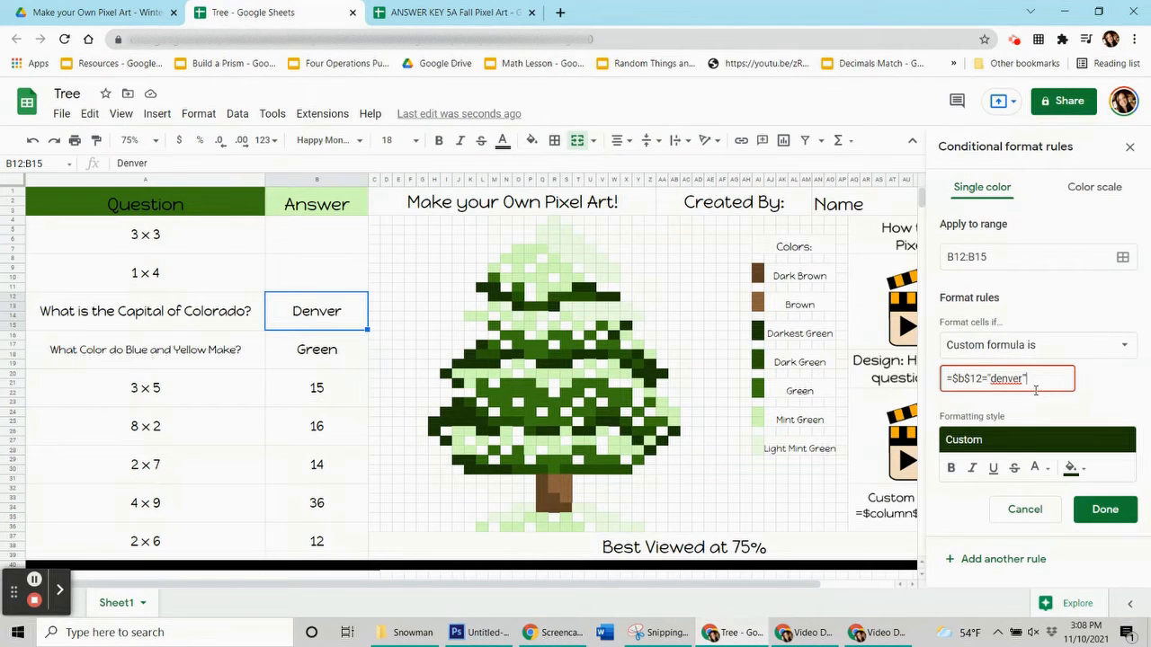
left_click_drag(998, 378, 992, 379)
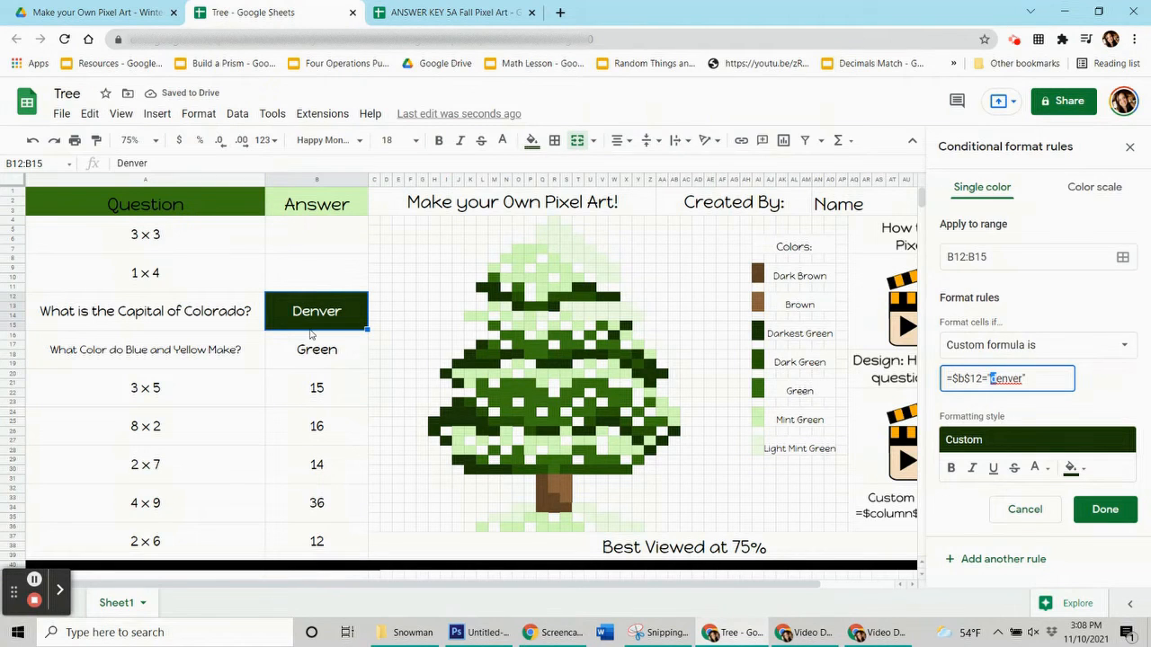
Add the darkest green pixels I24, J25, L25, Q26, U26, V25, Z19, Z21 and AB26 to the Denver rule's range
left_click(1122, 257)
left_click_drag(525, 276, 147, 137)
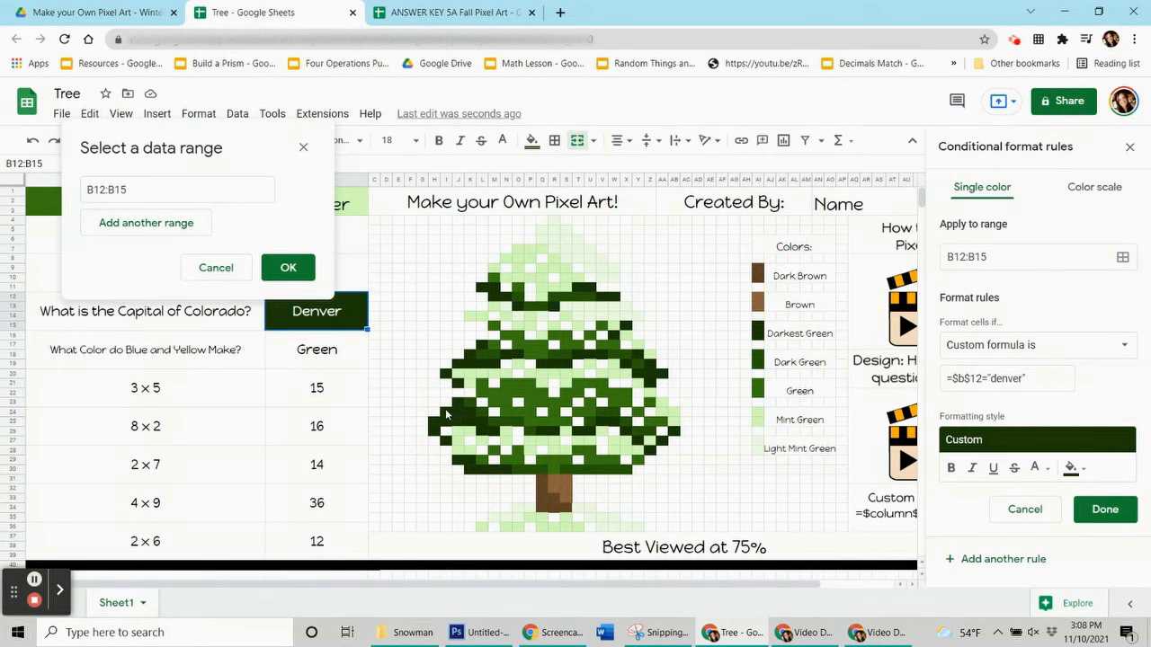
left_click(445, 413, "ctrl")
left_click(458, 421, "ctrl")
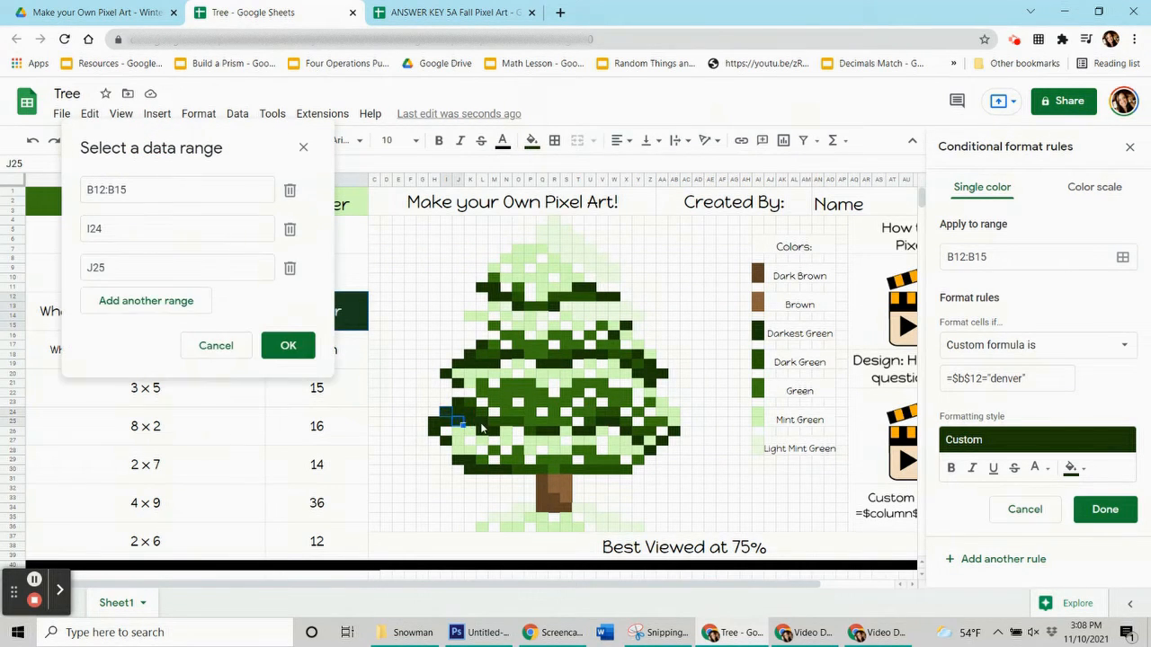
left_click(483, 422, "ctrl")
left_click(542, 432, "ctrl")
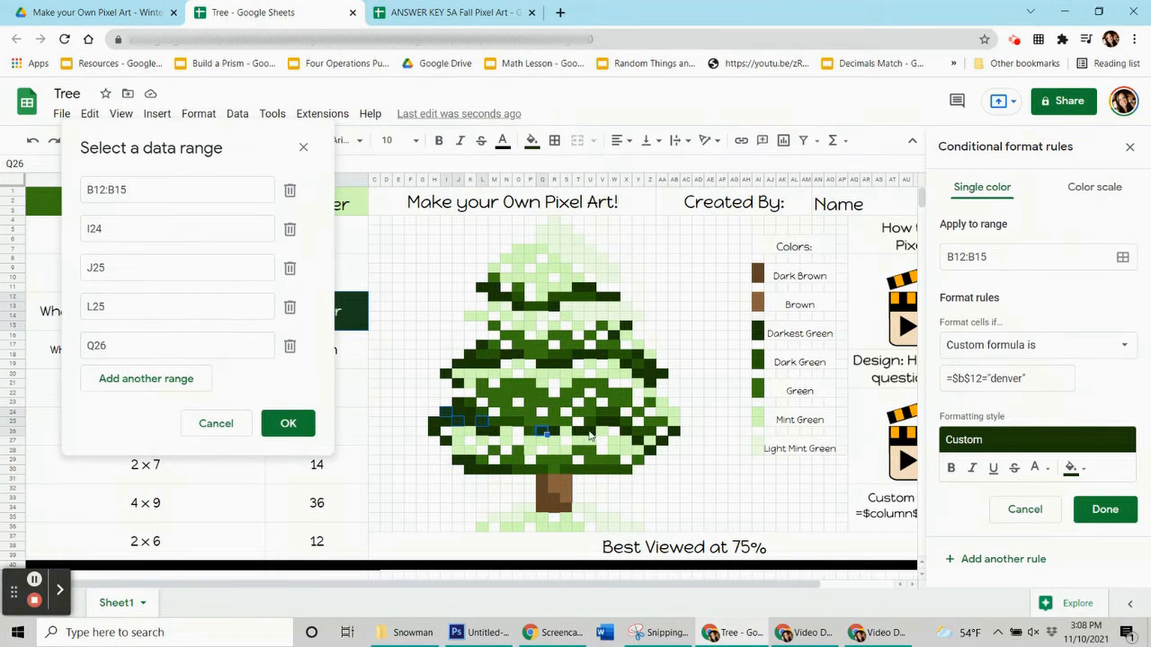
left_click(592, 431, "ctrl")
left_click(604, 422, "ctrl")
left_click(654, 363, "ctrl")
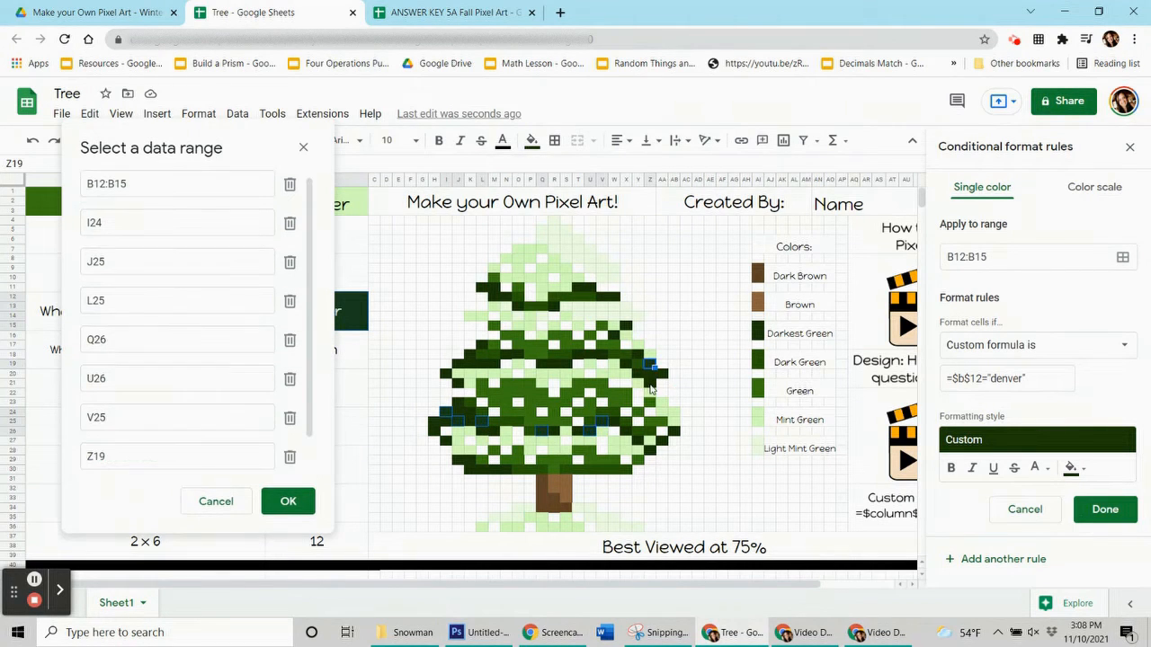
left_click(649, 382, "ctrl")
left_click(675, 433, "ctrl")
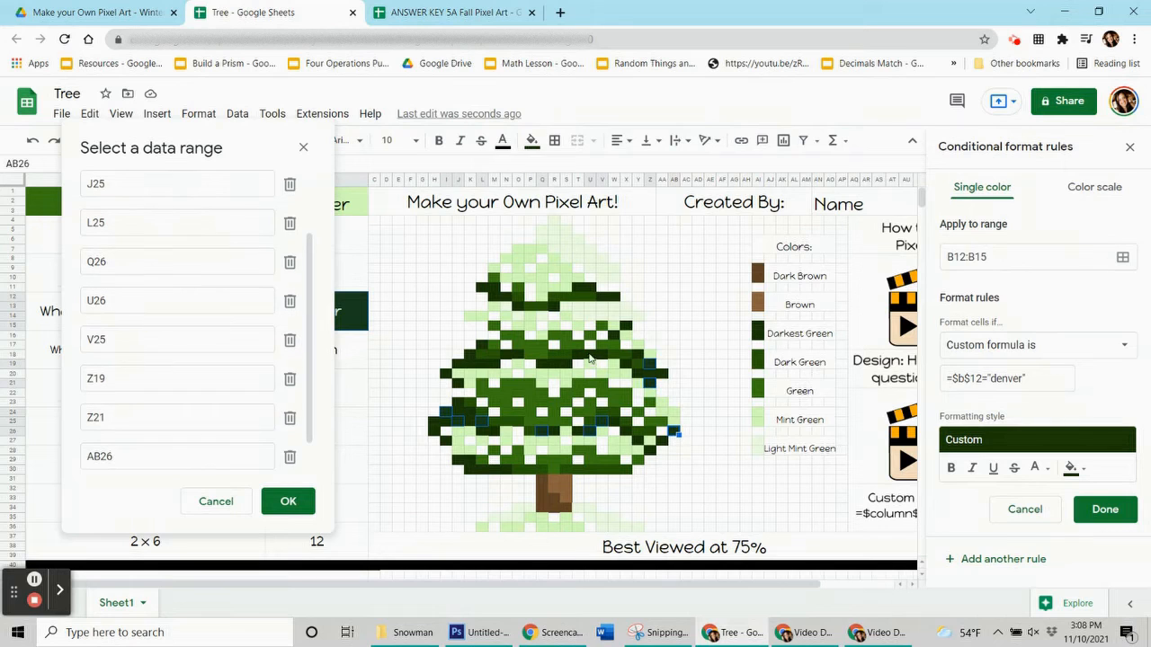
Extend the Denver rule's range with darkest green pixels V18, T18, U11, R13, N12, L17, K19, O18, N30, L30, K29, H25 and K24
left_click(600, 357, "ctrl")
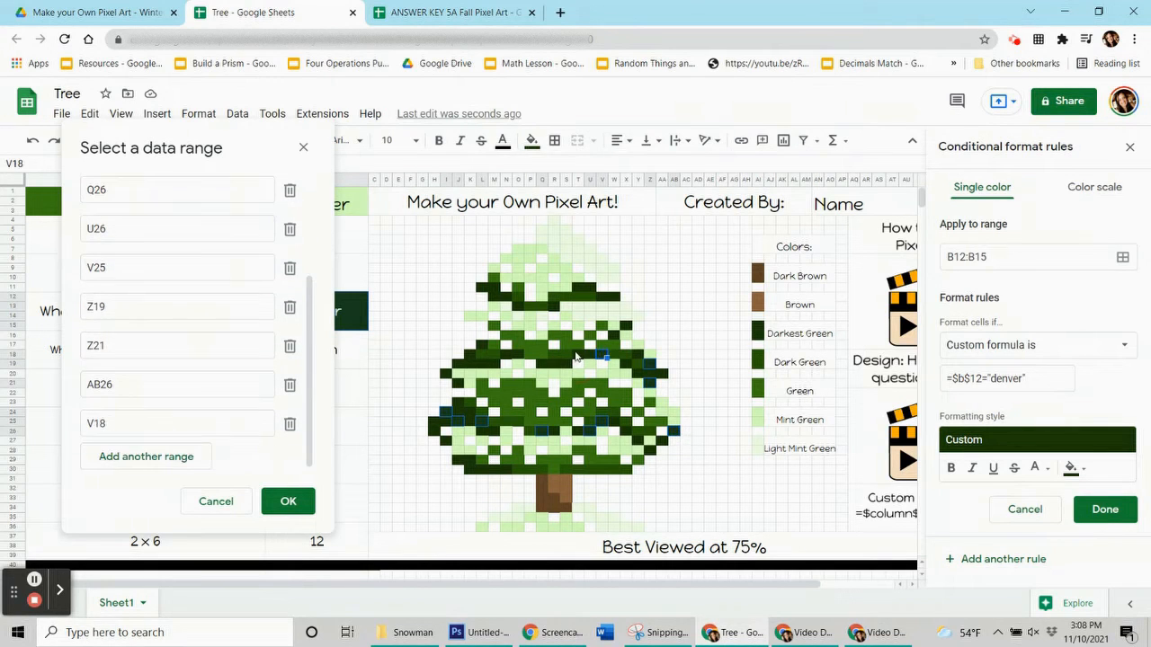
left_click(581, 356, "ctrl")
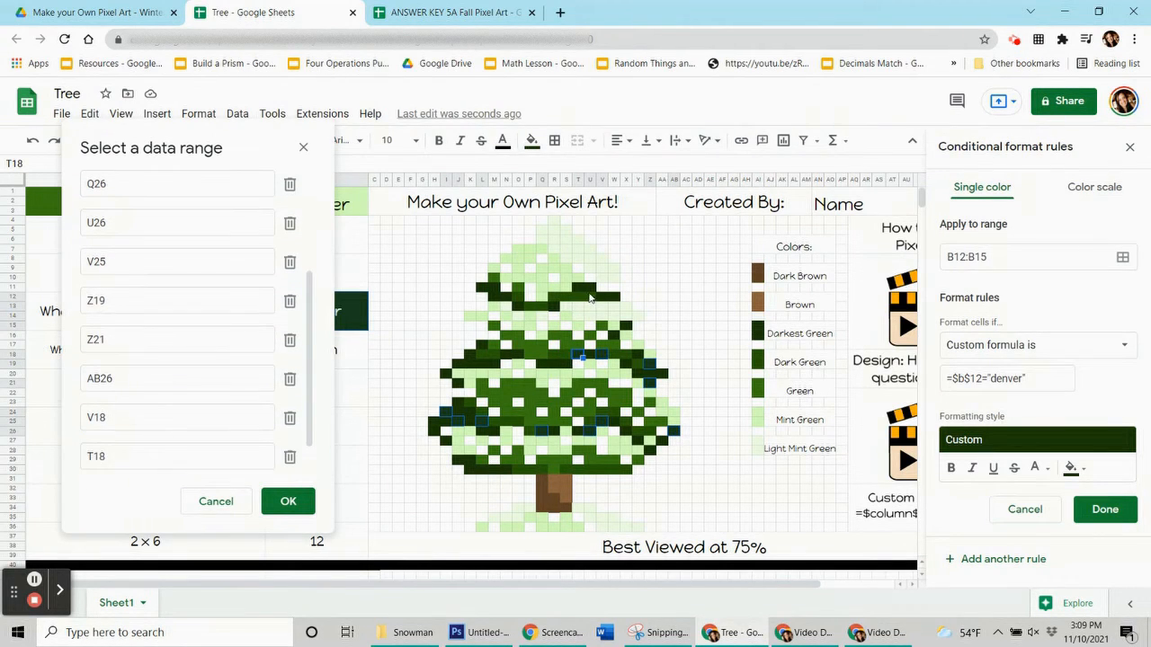
left_click(589, 288, "ctrl")
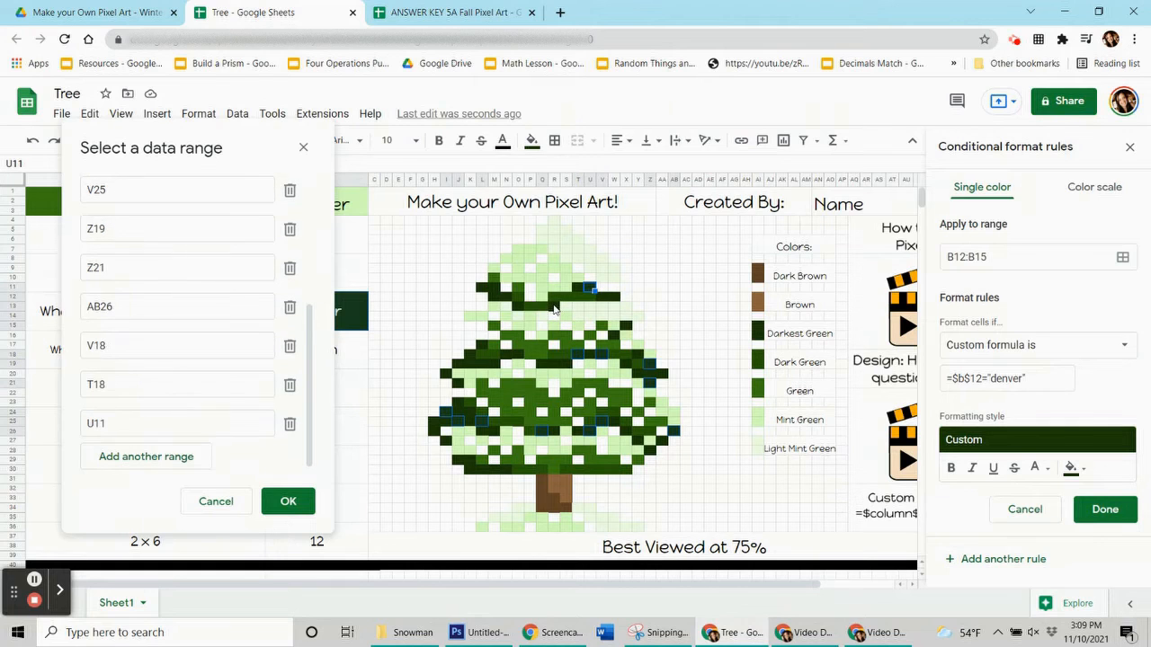
left_click(555, 307, "ctrl")
left_click(506, 301, "ctrl")
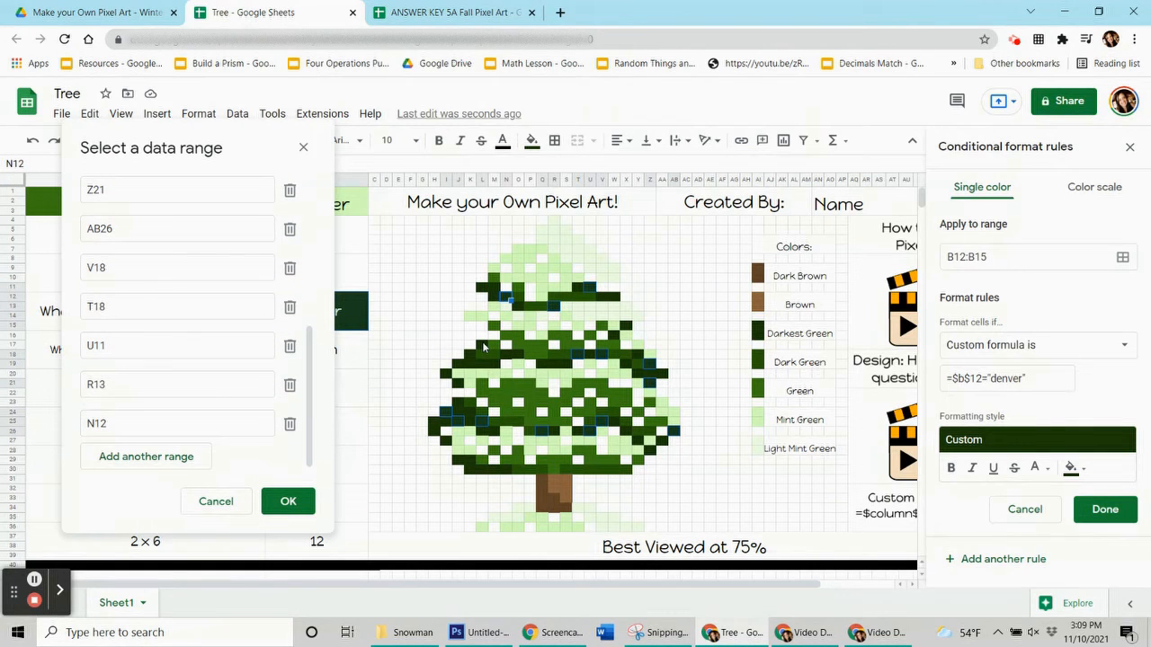
left_click(484, 346, "ctrl")
left_click(471, 365, "ctrl")
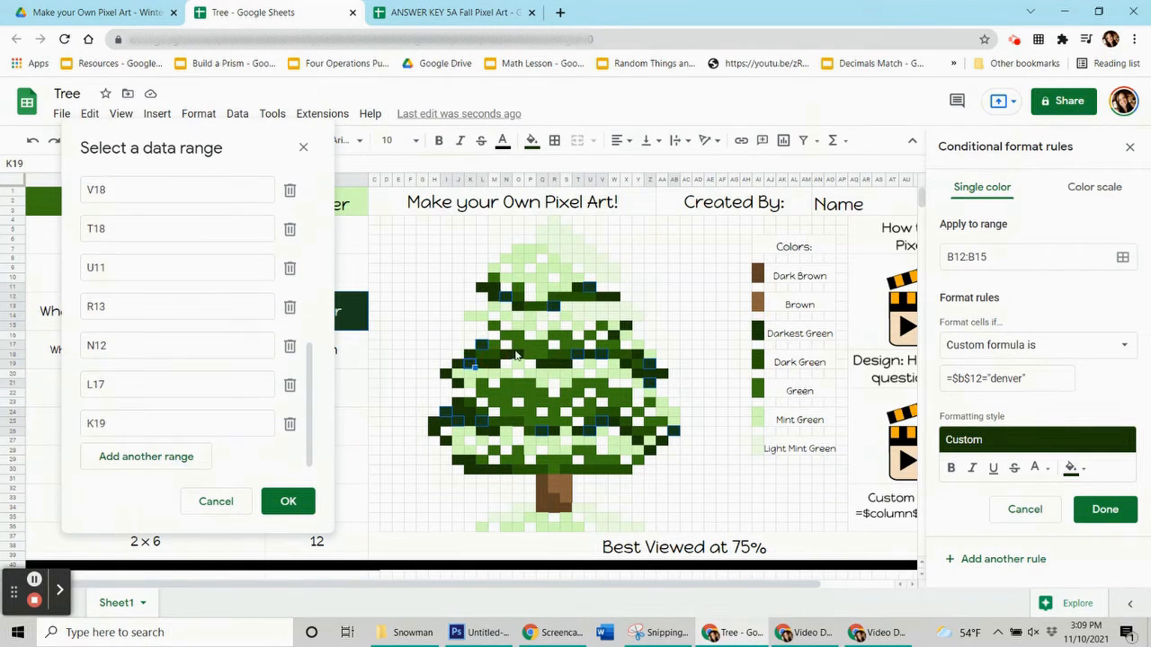
left_click(519, 358, "ctrl")
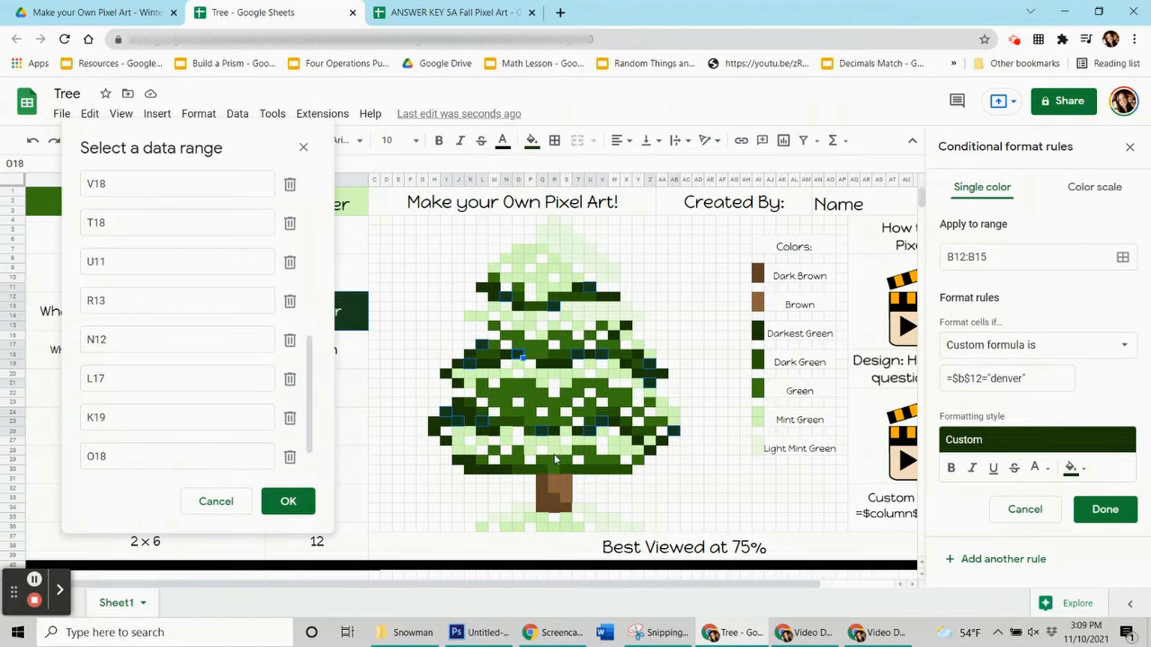
left_click(508, 472, "ctrl")
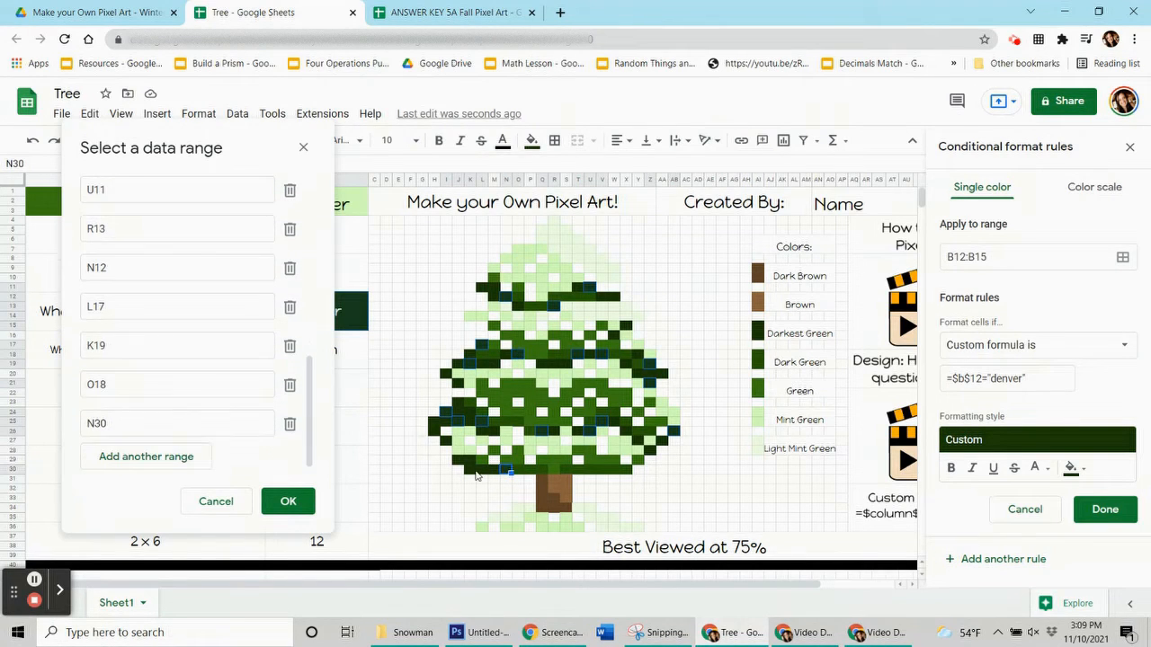
left_click(483, 470, "ctrl")
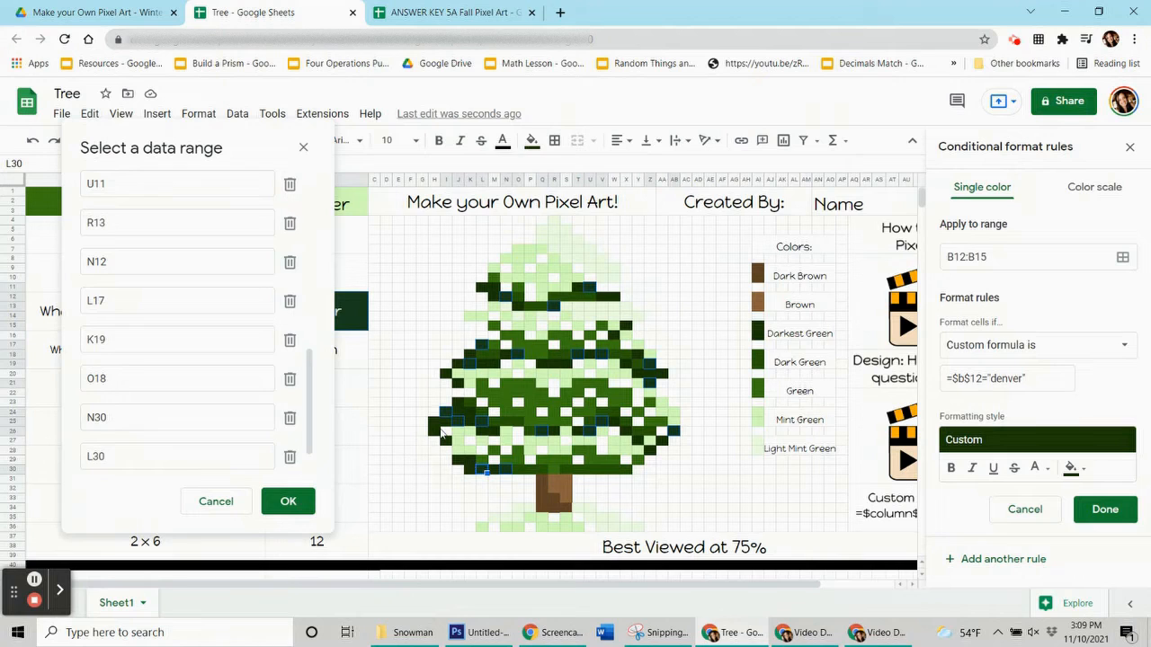
left_click(471, 461, "ctrl")
left_click(438, 421, "ctrl")
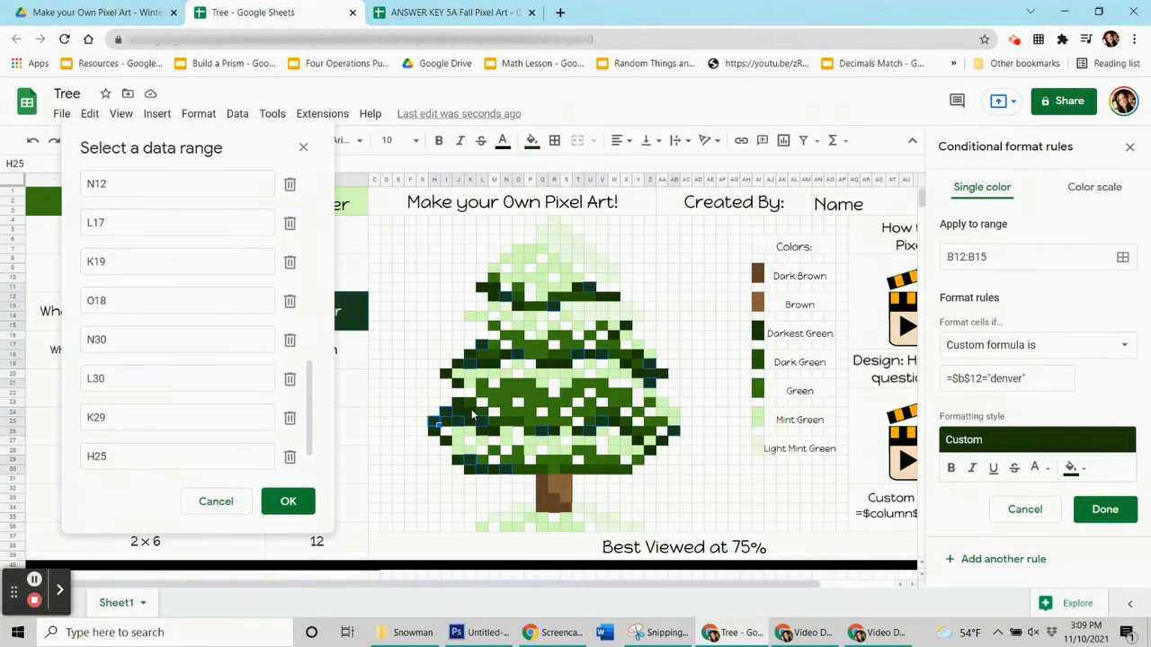
left_click(474, 414, "ctrl")
Include Q19, S19, W16, X15, X19, Y18, M26, M19, I20 and J21 in the Denver rule's range and save the rule
left_click(543, 365, "ctrl")
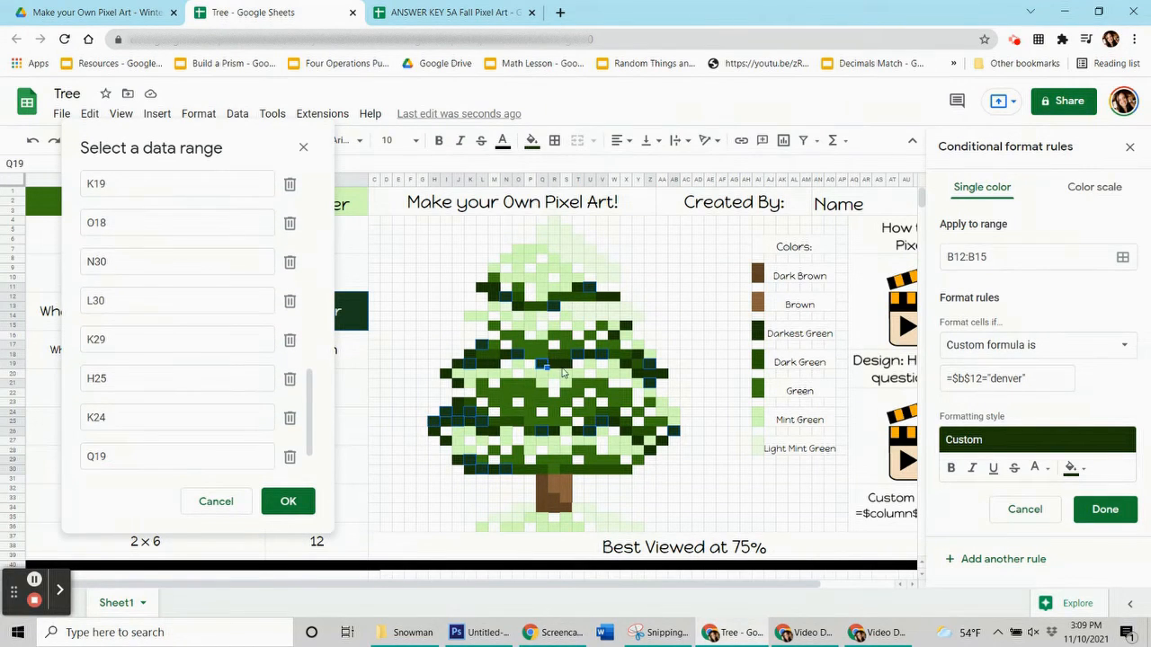
left_click(567, 365, "ctrl")
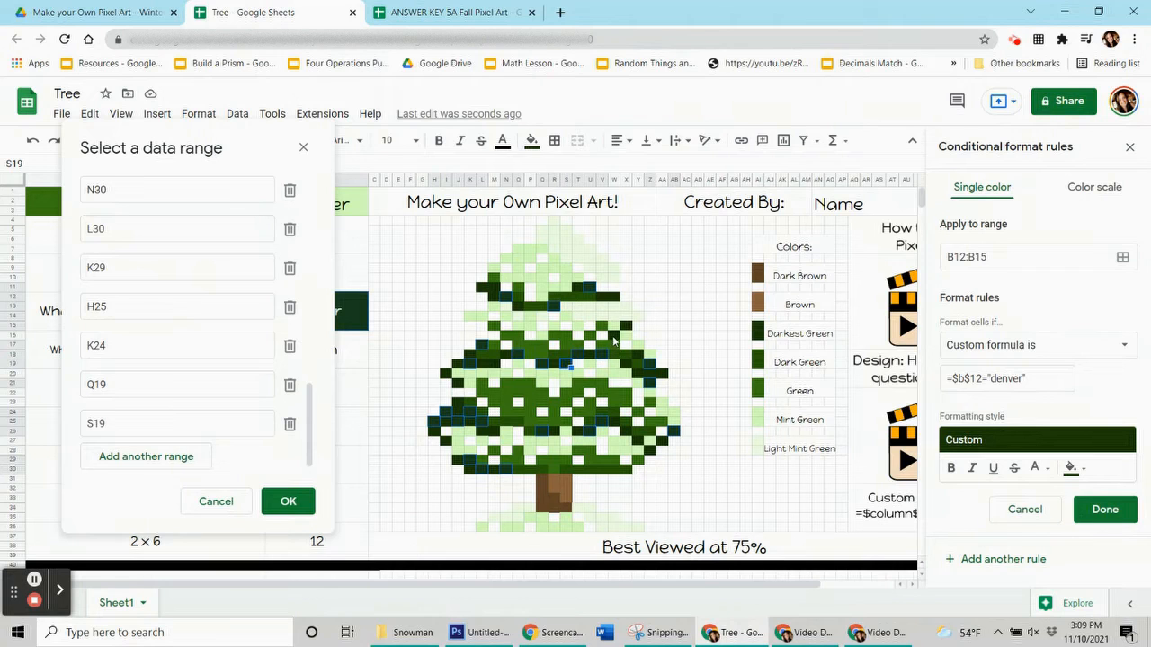
left_click(615, 338, "ctrl")
left_click(626, 329, "ctrl")
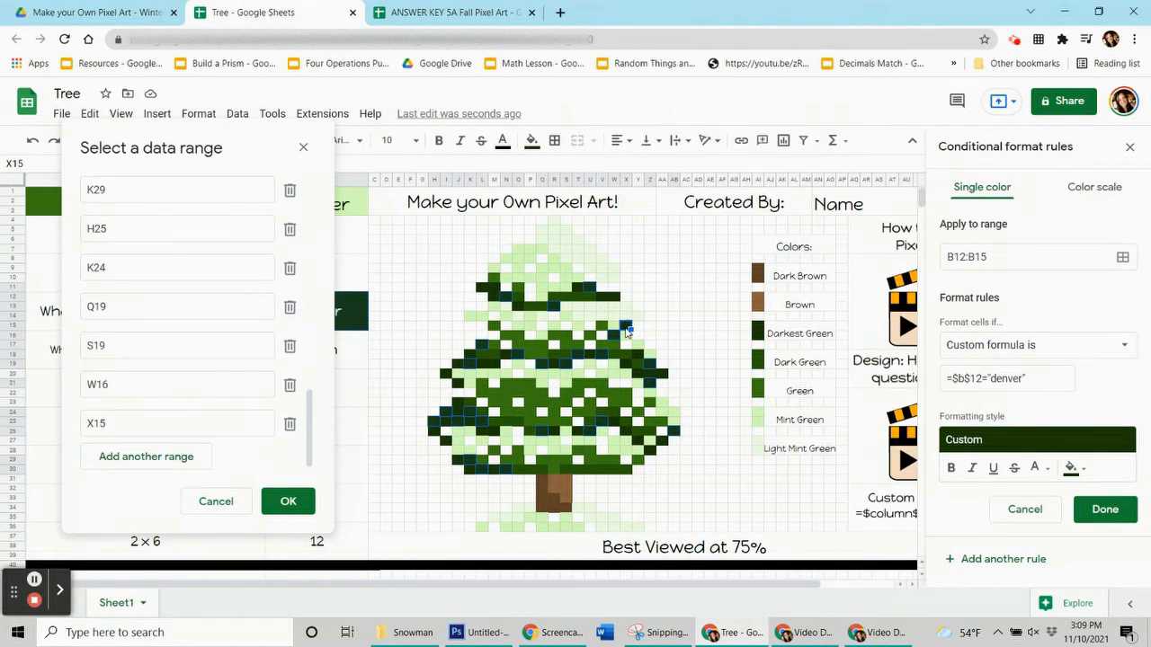
left_click(628, 366, "ctrl")
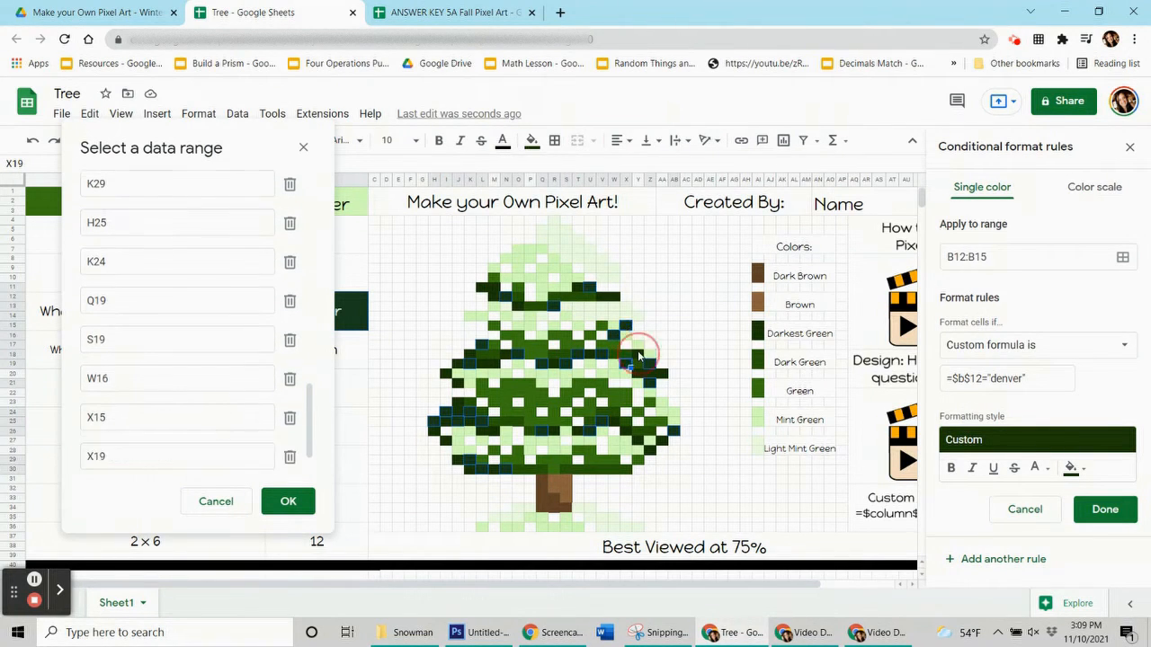
left_click(638, 357, "ctrl")
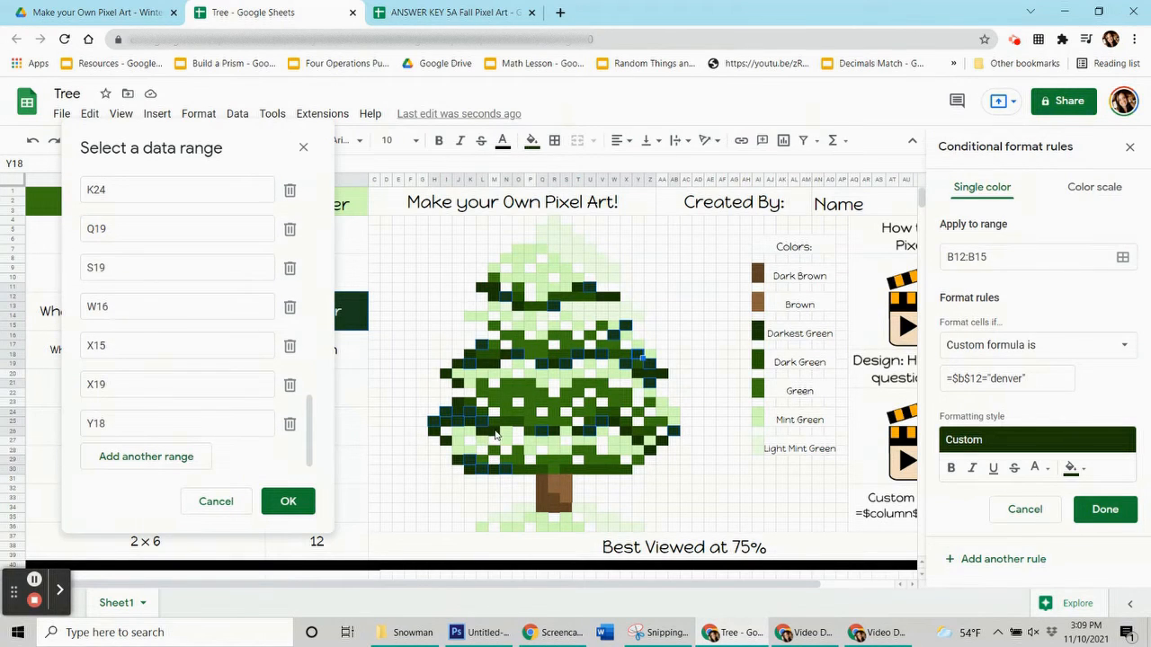
left_click(493, 367, "ctrl")
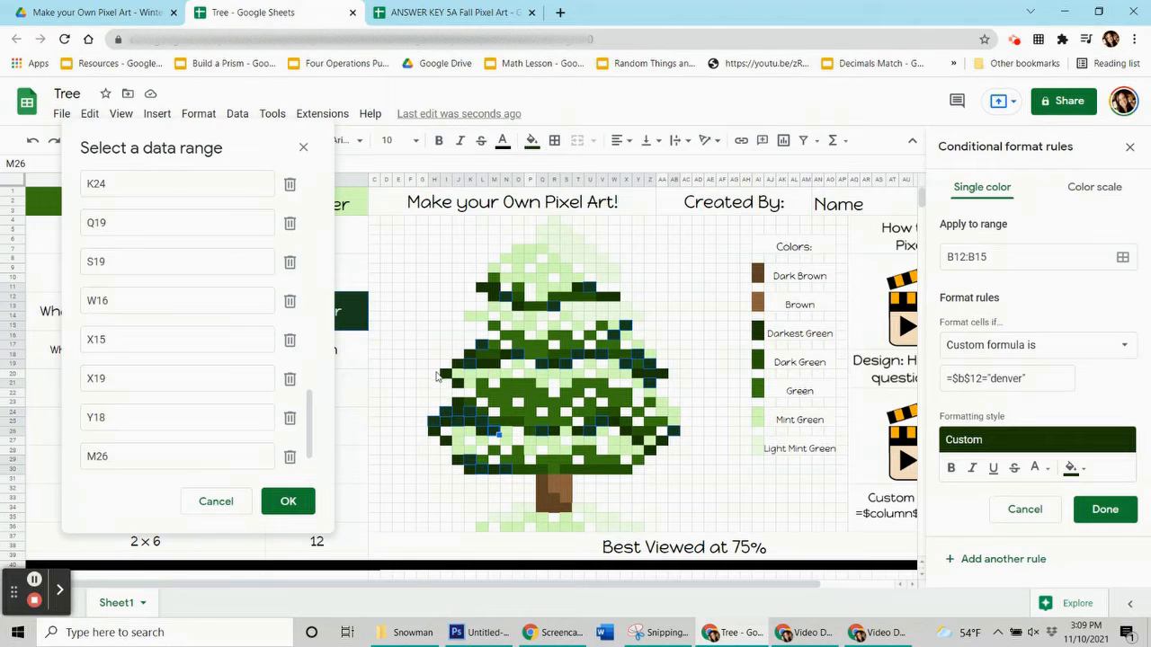
left_click(443, 376, "ctrl")
left_click(449, 376, "ctrl")
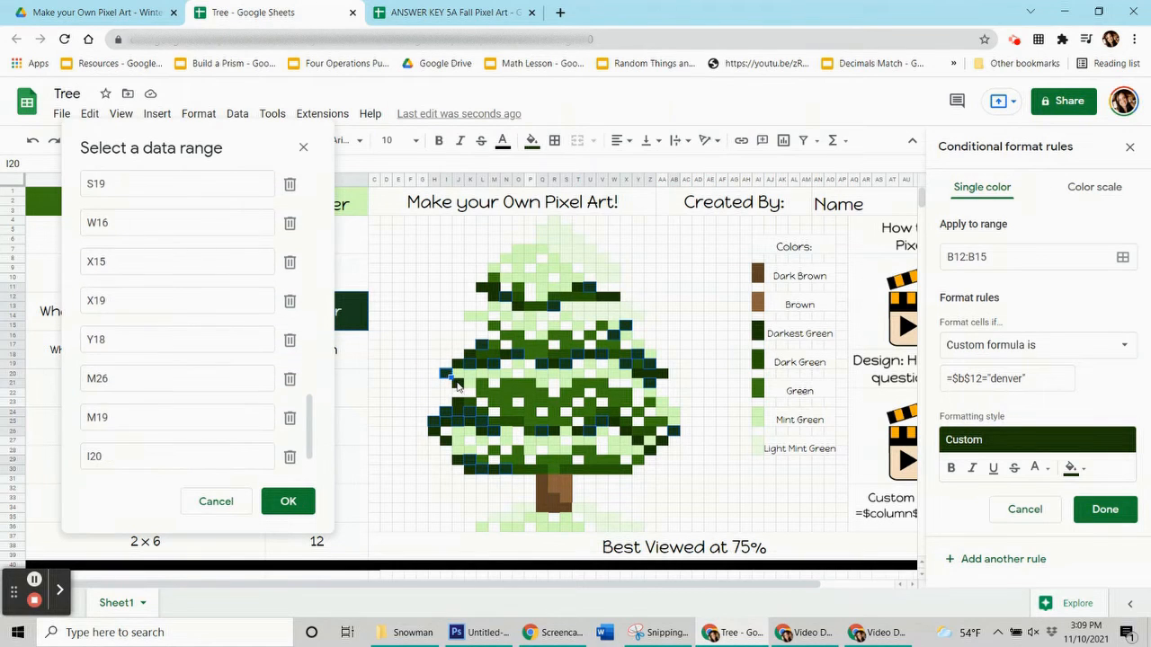
left_click(455, 385, "ctrl")
left_click(286, 500)
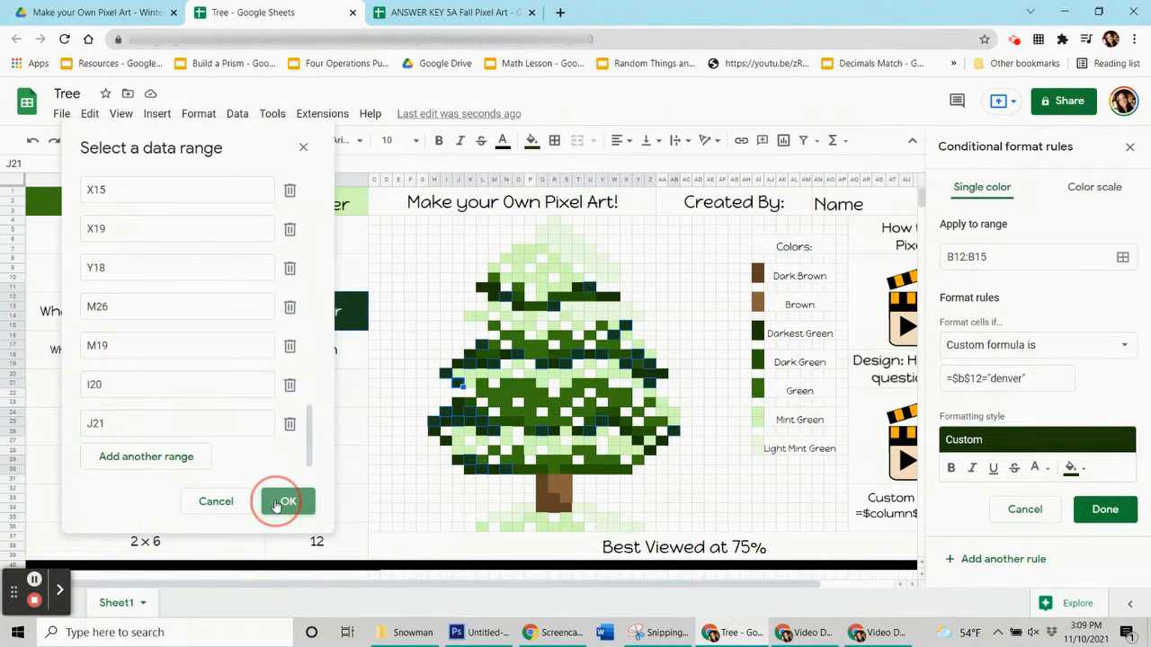
left_click(1105, 509)
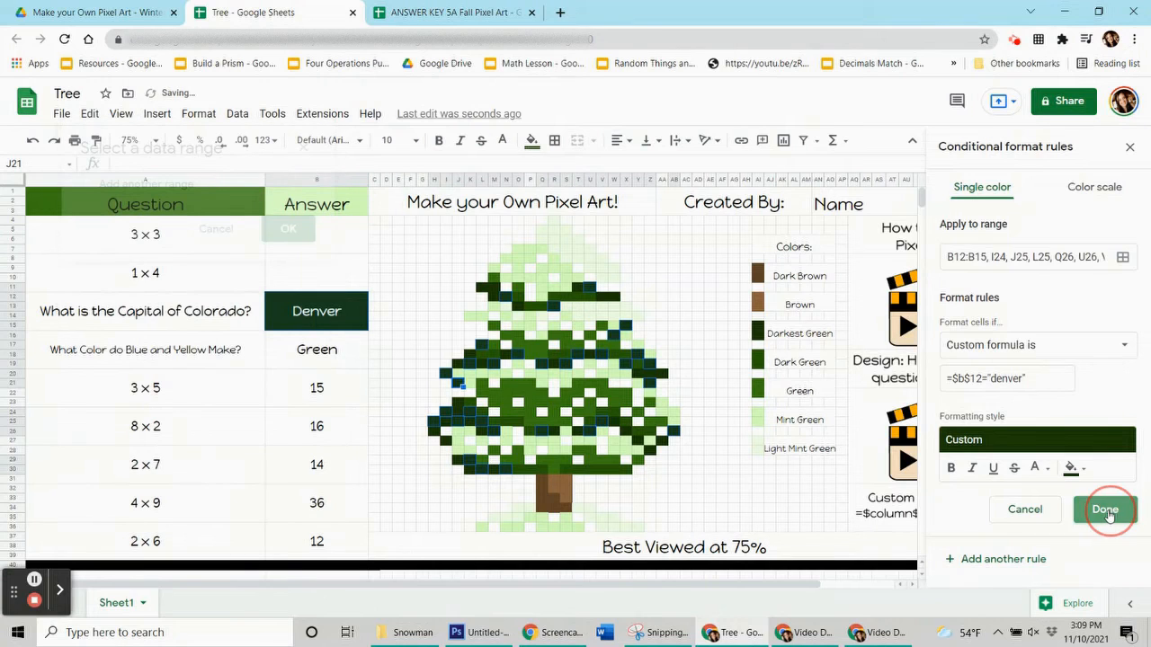
Reset the manual fill color of the selected Denver answer cell and its pixels
left_click(531, 140)
left_click(617, 407)
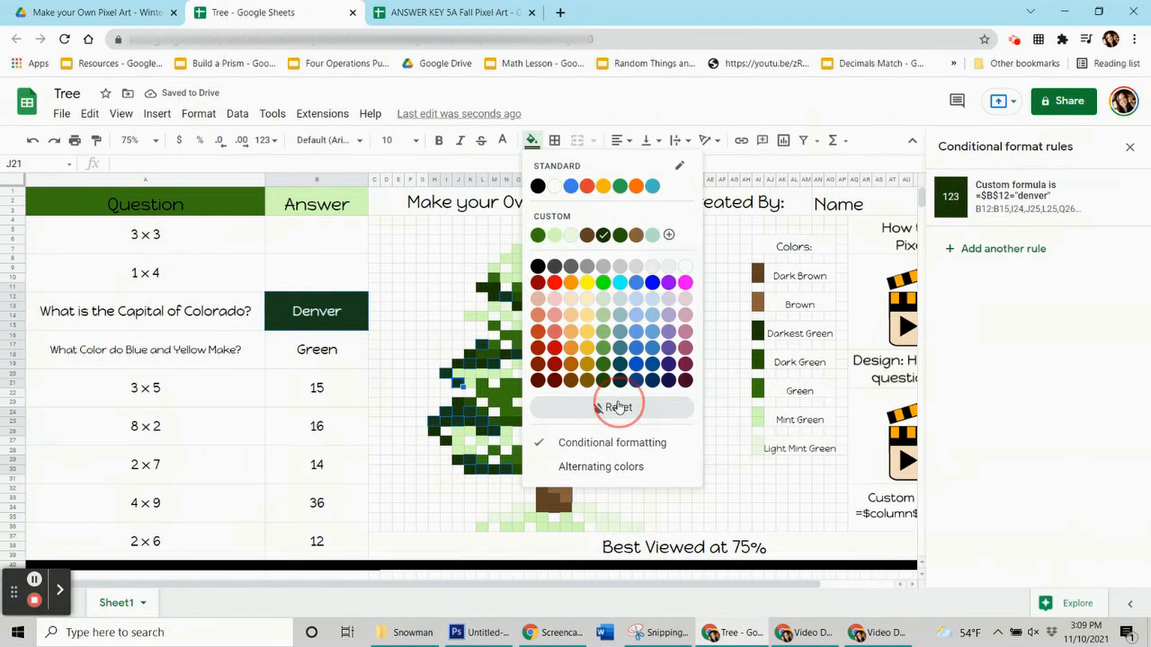
left_click(344, 335)
Test the Denver rule by clearing the answer in B12:B15 and entering Denver again
left_click(340, 307)
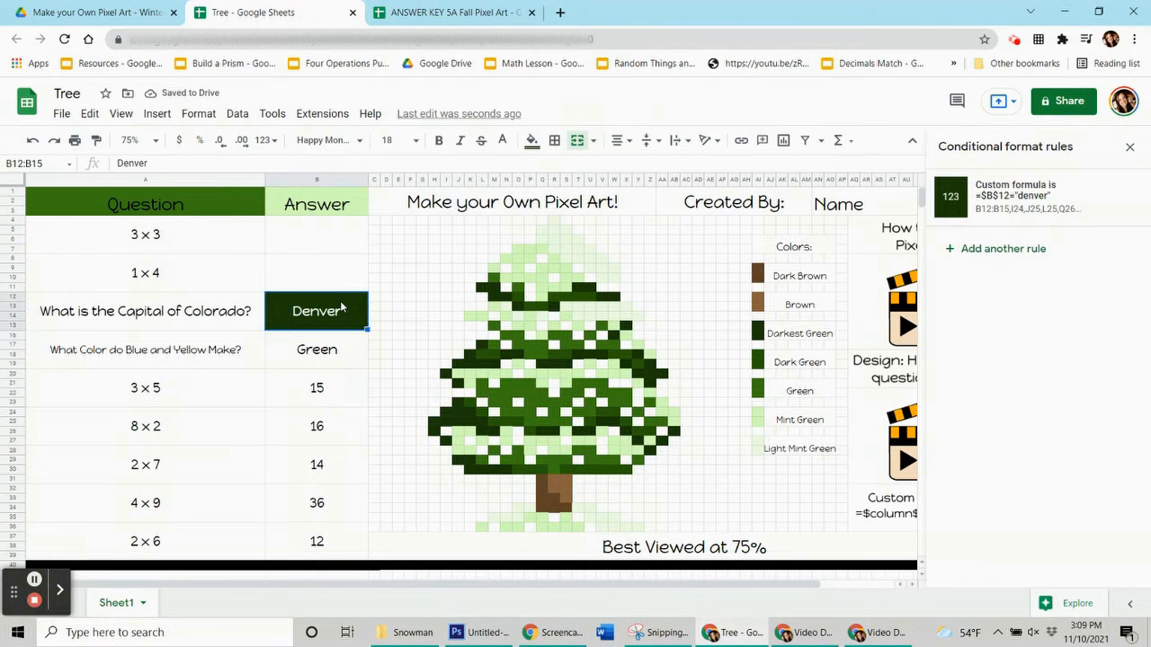
key("Delete")
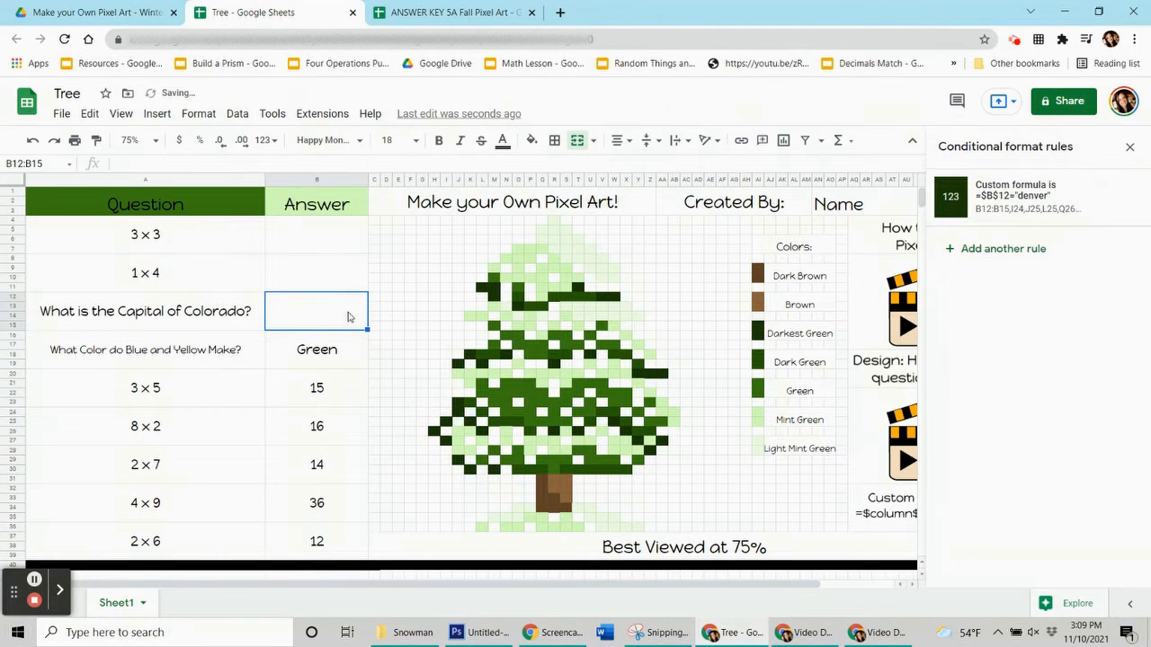
type("Denver")
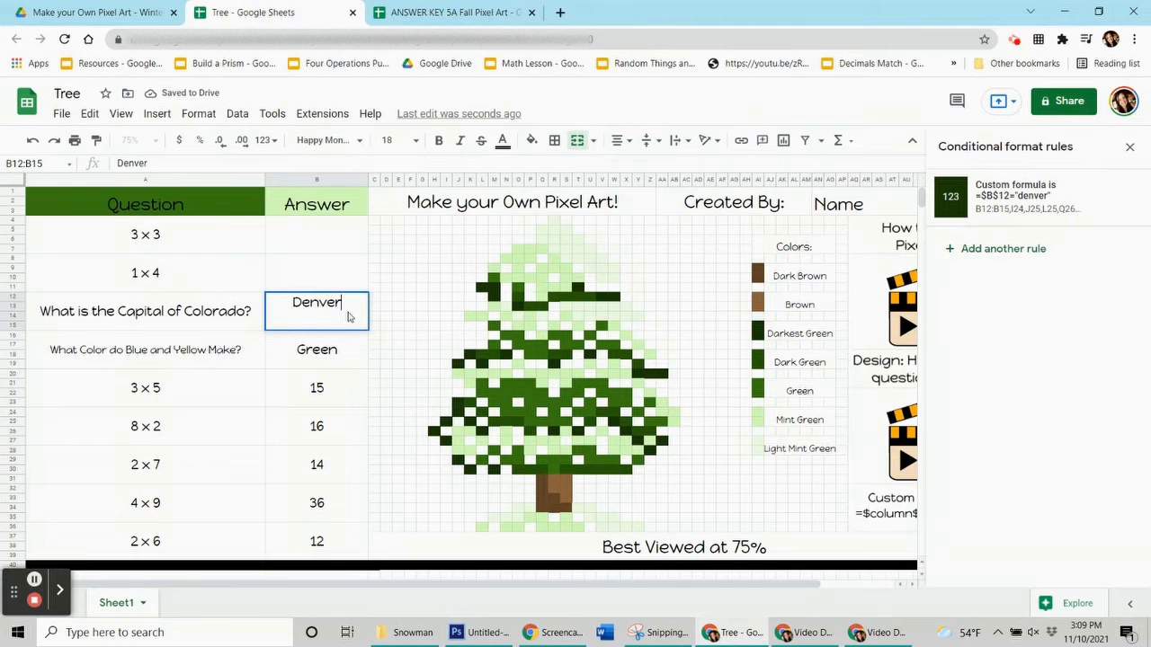
key("Return")
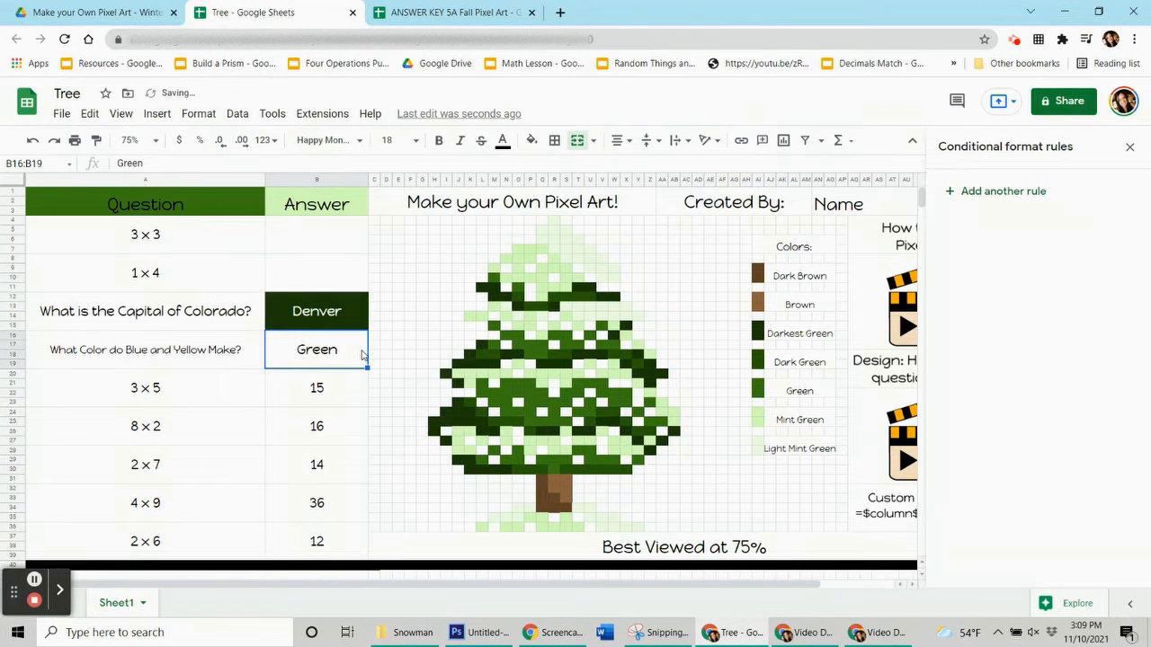
left_click(340, 312)
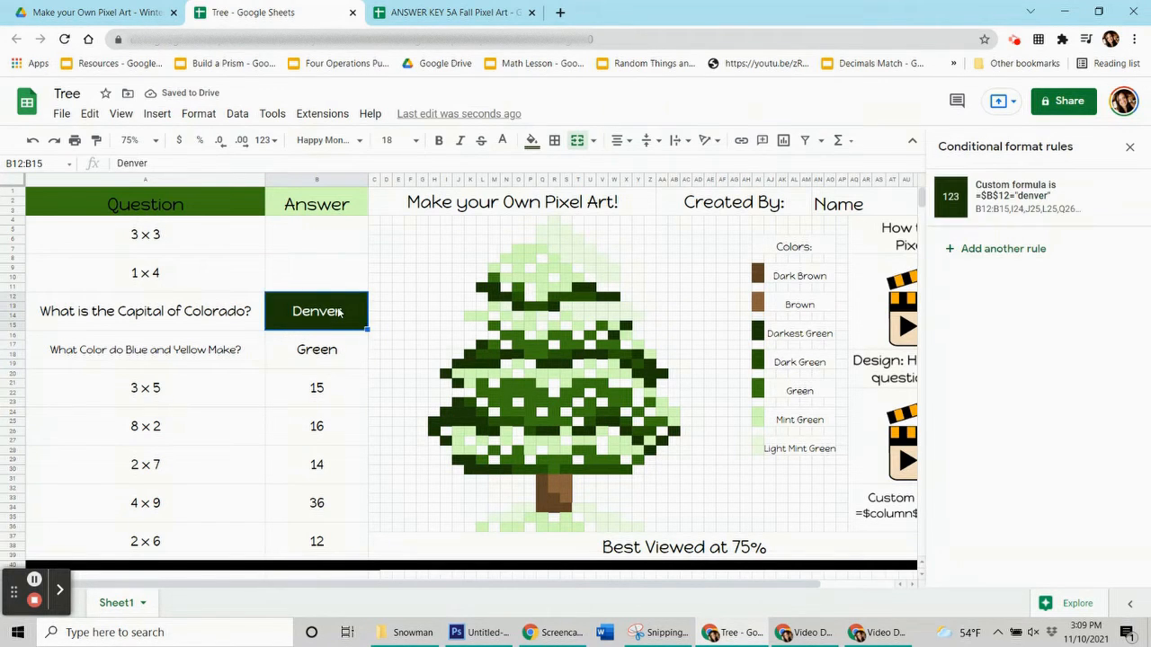
Clear the Denver answer in B12:B15 and look over the remaining answer cells down to 2 x 6
key("Delete")
left_click(348, 358)
key("Down")
key("Down")
key("Down")
key("Down")
key("Down")
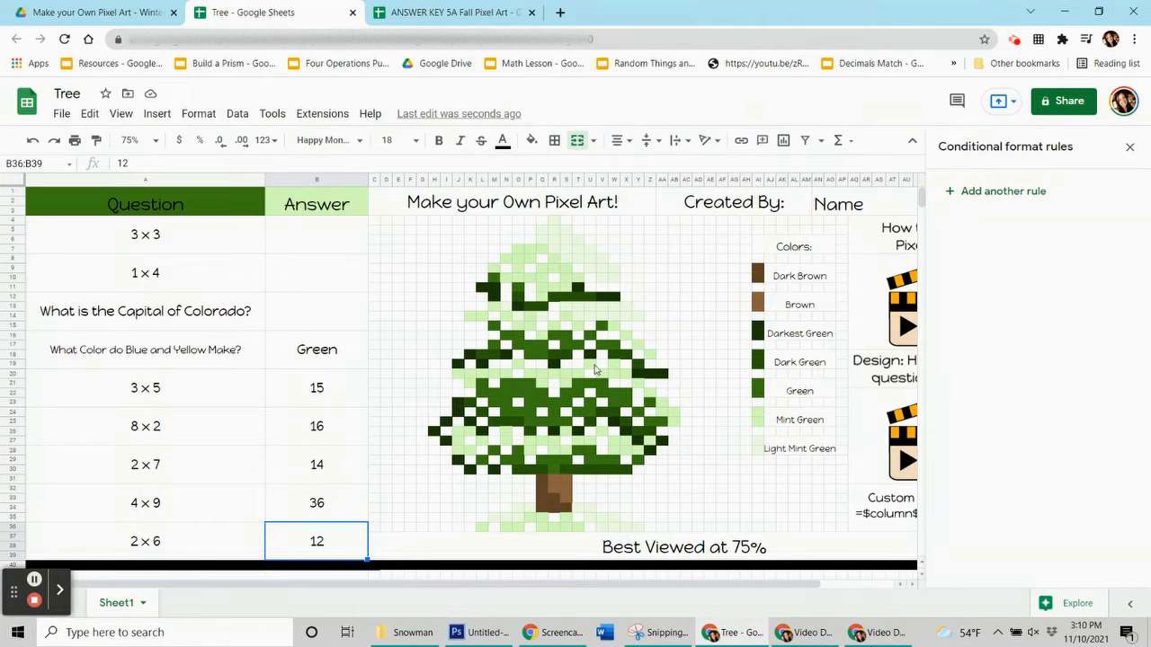
left_click(291, 402)
left_click(288, 432)
left_click(286, 467)
left_click(282, 499)
left_click(277, 539)
Reopen the Denver rule and extend its range with missed darkest green pixels, including M12, O13, V12:W12, T11, Y20:AA20, U18, R19 and N18
left_click(299, 314)
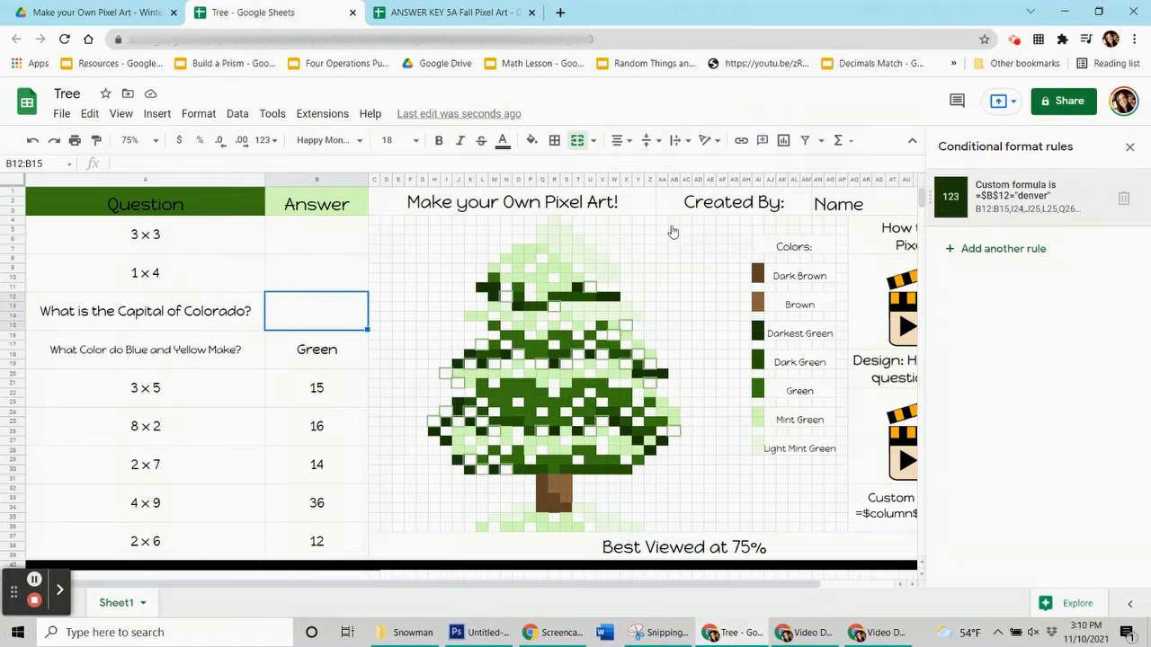
left_click(1007, 198)
left_click(1123, 258)
left_click_drag(629, 159, 212, 132)
left_click_drag(482, 288, 494, 288)
left_click(494, 298, "ctrl")
left_click(518, 306, "ctrl")
left_click_drag(614, 298, 603, 297)
left_click(578, 288, "ctrl")
left_click_drag(660, 375, 637, 375)
left_click(590, 356, "ctrl")
left_click(554, 366, "ctrl")
left_click(505, 356, "ctrl")
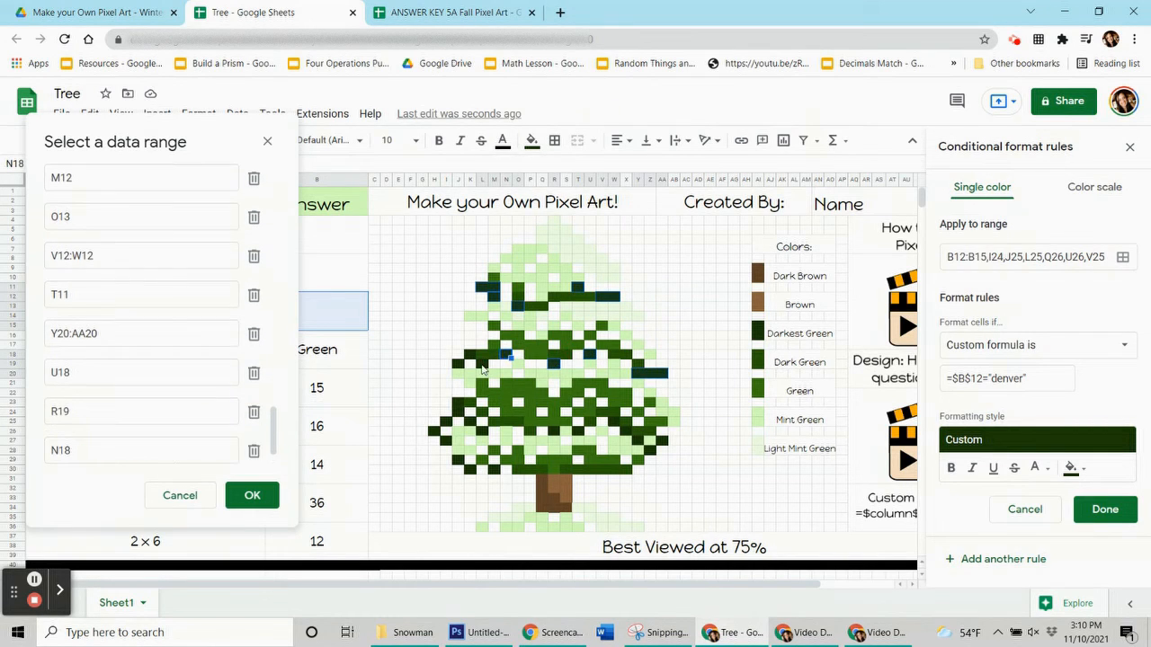
Add the missed darkest green pixels along the tree's left edge and lower-left branches to the Denver rule's range
left_click(481, 366, "ctrl")
left_click(469, 356, "ctrl")
left_click(457, 366, "ctrl")
left_click_drag(457, 405, 454, 414)
left_click(445, 426, "ctrl")
left_click(433, 435, "ctrl")
left_click(445, 445, "ctrl")
left_click(468, 426, "ctrl")
left_click(481, 436, "ctrl")
left_click(457, 465, "ctrl")
left_click(470, 472, "ctrl")
left_click(494, 471, "ctrl")
Add the remaining darkest green pixels across the lower middle and lower-right branches, ending with AA27, to the Denver rule's range
left_click(554, 435, "ctrl")
left_click(578, 436, "ctrl")
left_click(614, 425, "ctrl")
left_click(627, 435, "ctrl")
left_click(638, 445, "ctrl")
left_click(651, 455, "ctrl")
left_click(663, 445, "ctrl")
Save the extended Denver rule and reset the manual fill color of the selected pixels
left_click(252, 496)
left_click(1105, 509)
left_click(532, 141)
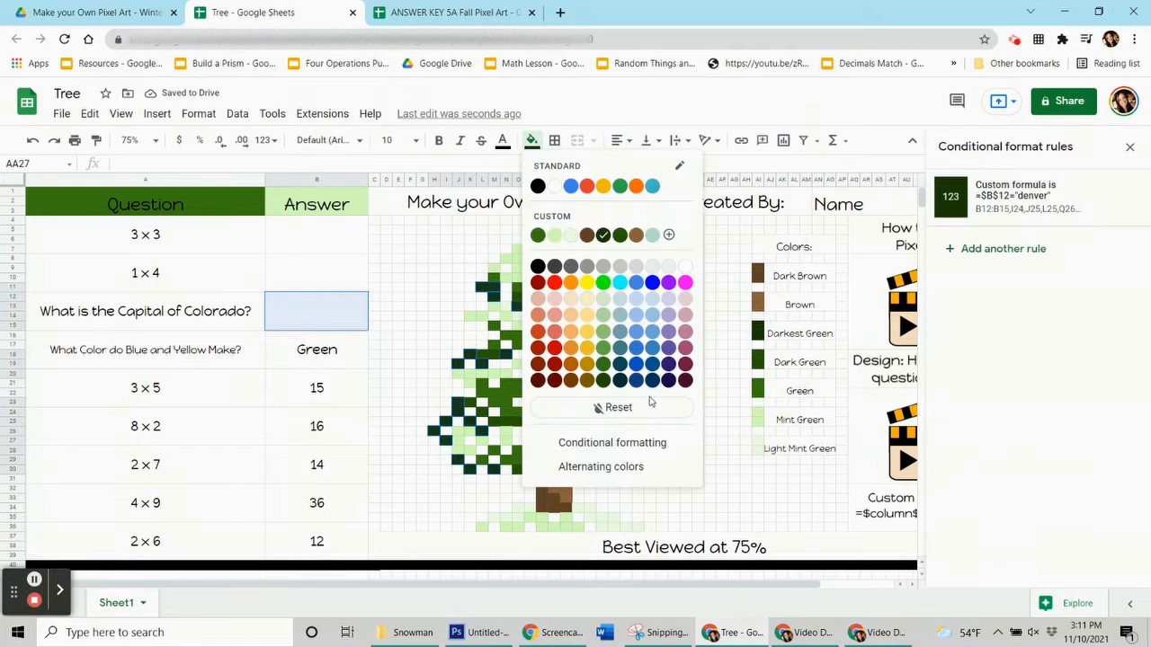
left_click(604, 407)
left_click(327, 348)
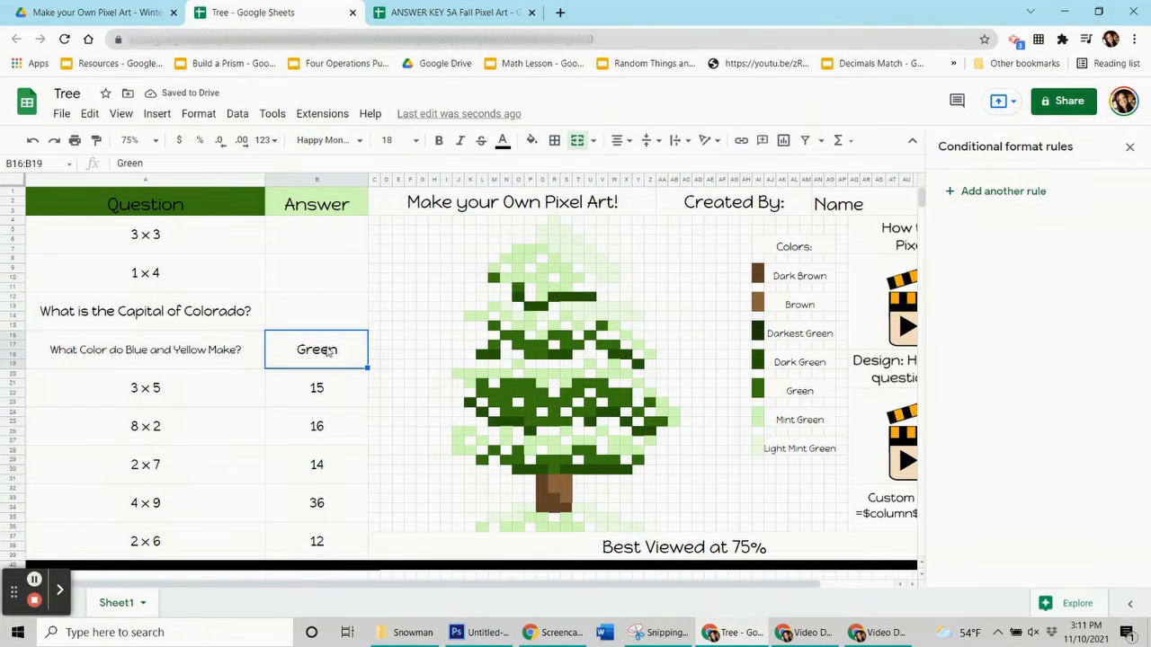
key("Down")
key("Down")
key("Down")
key("Down")
key("Down")
left_click(544, 490)
left_click(576, 263)
left_click(342, 353)
left_click(335, 395)
left_click(353, 430)
left_click(345, 479)
left_click(336, 504)
left_click(339, 541)
left_click(362, 390)
left_click(360, 428)
left_click(347, 502)
left_click(356, 356)
left_click(345, 430)
left_click(347, 505)
left_click(354, 534)
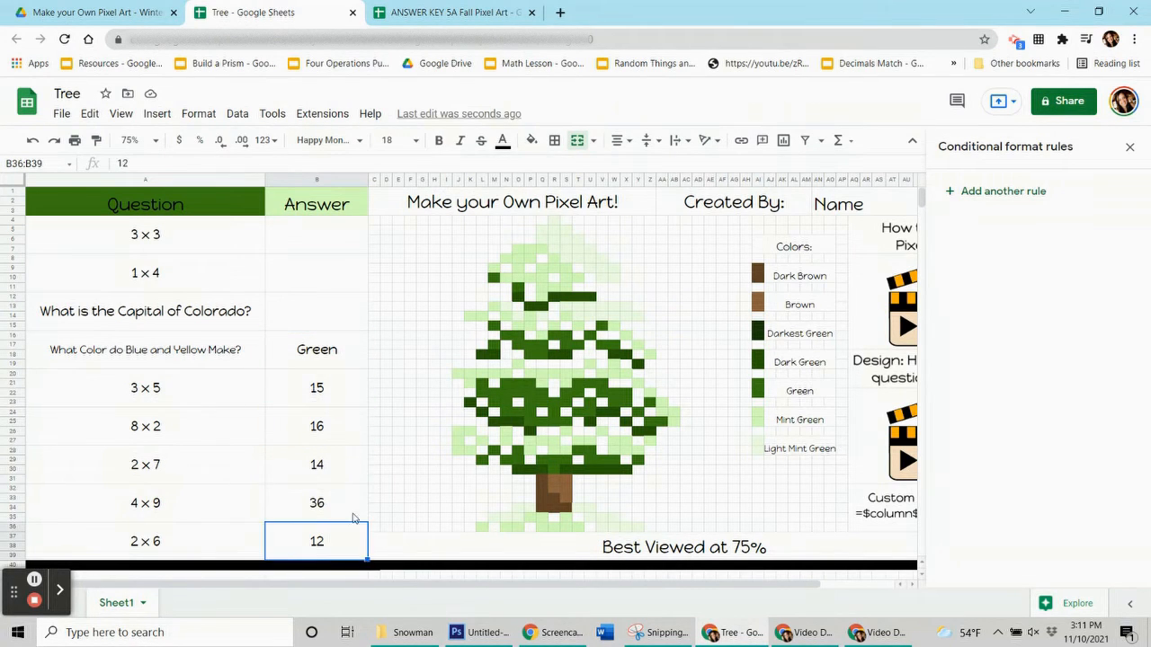
Create a conditional formatting rule for B16:B19 with a light mint green fill and the custom formula =$b$16="green"
left_click(342, 352)
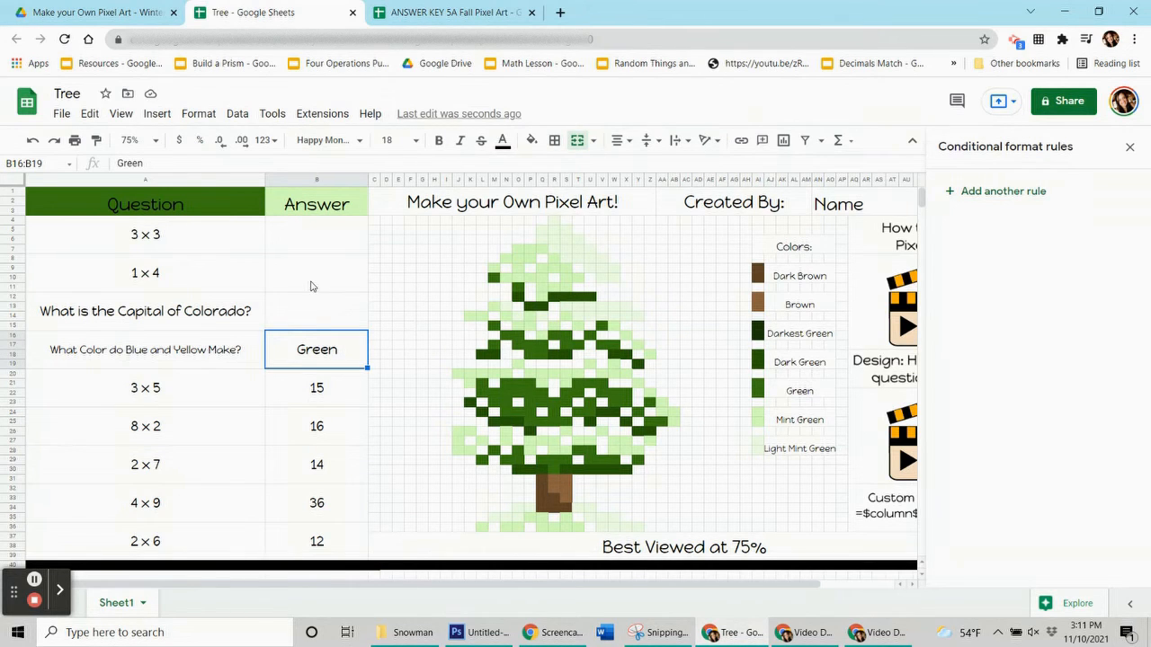
left_click(1001, 192)
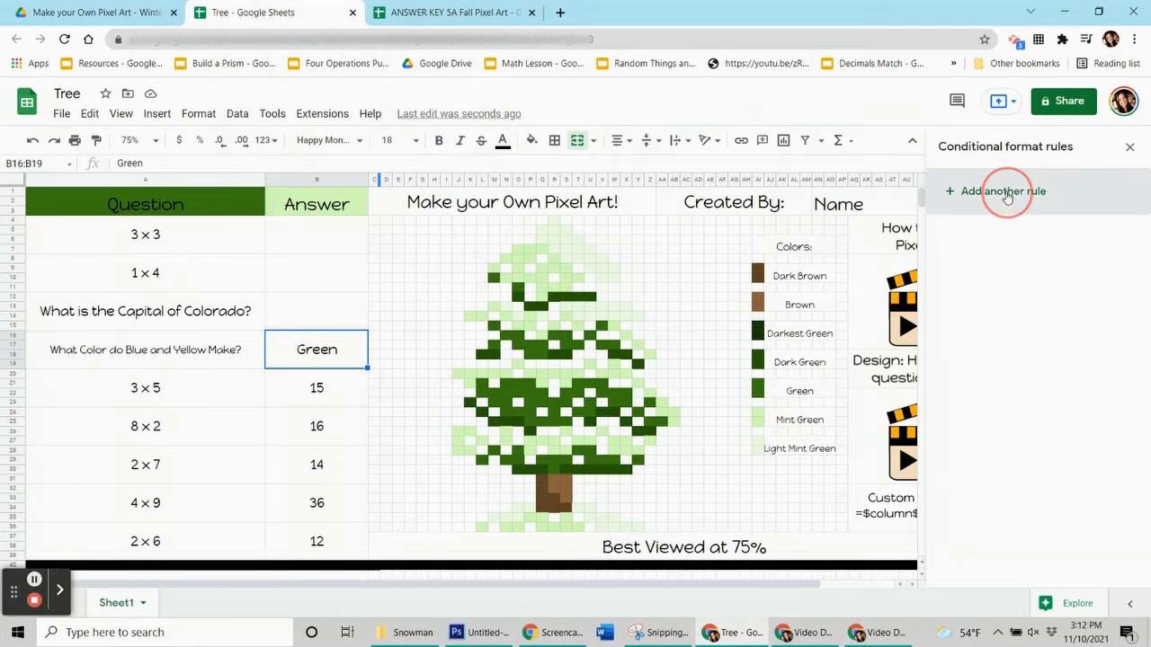
left_click(1072, 429)
left_click(957, 228)
left_click(1034, 345)
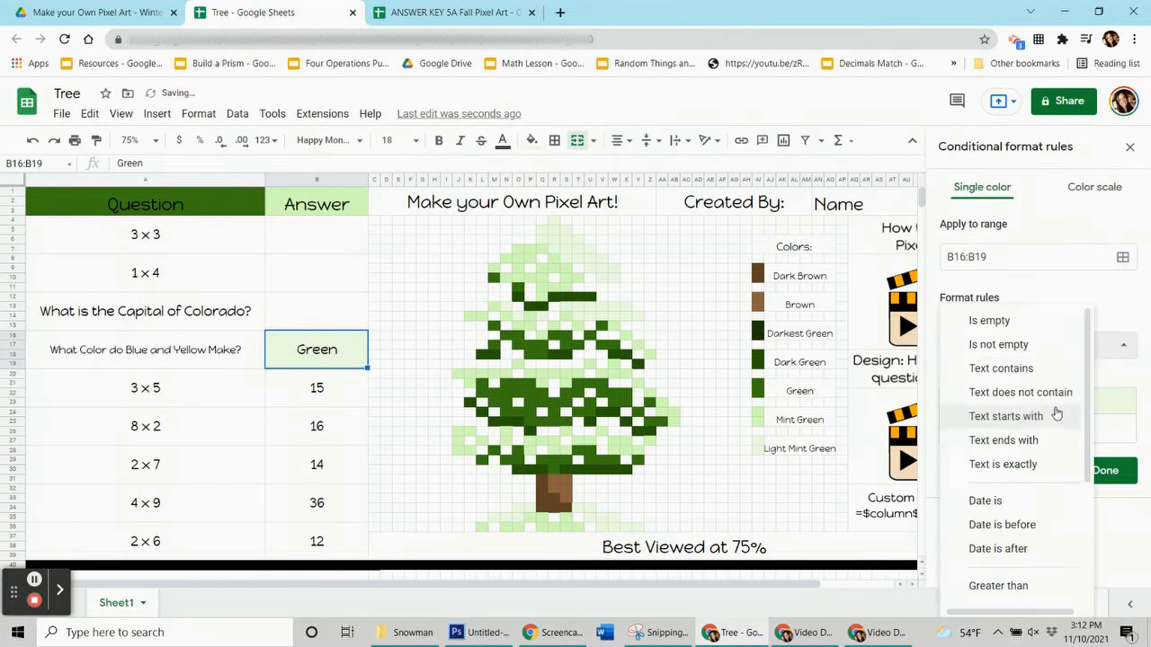
left_click(983, 588)
left_click(1014, 380)
type("=$b$")
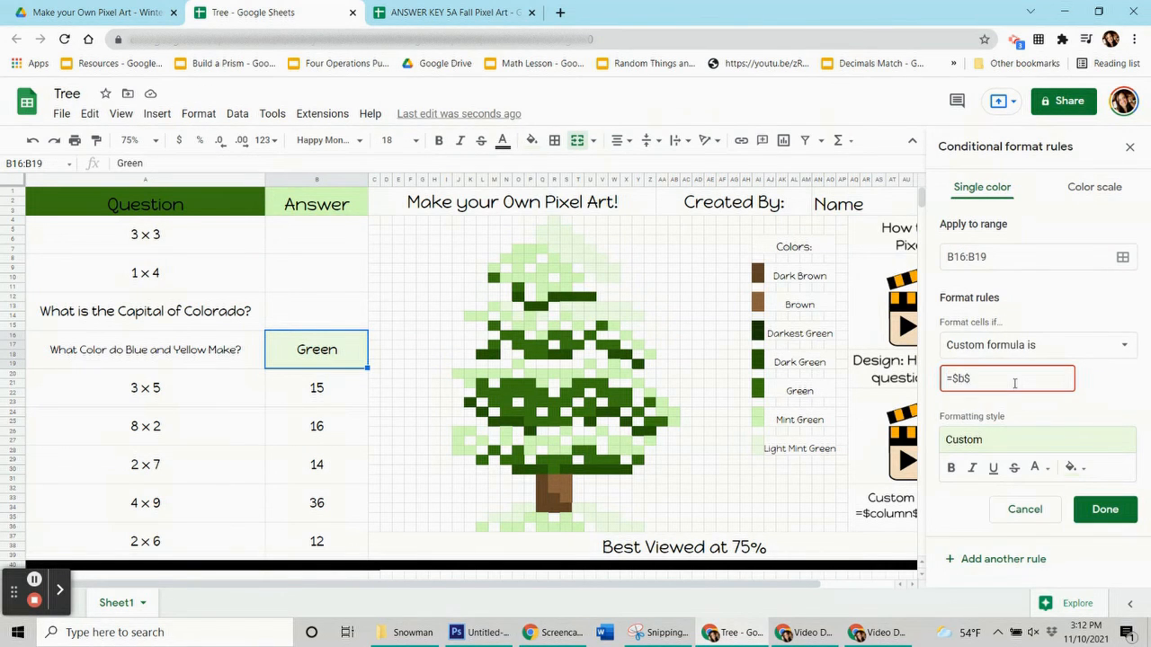
type("16=\"green\"")
Extend the Green rule's range with the snow pixels O34:P34, M35:O35, T34:U34, U35:W35 and V36:Y36 below the trunk
left_click(1121, 257)
left_click_drag(570, 275, 252, 255)
left_click_drag(532, 508, 494, 518)
left_click_drag(577, 508, 640, 527)
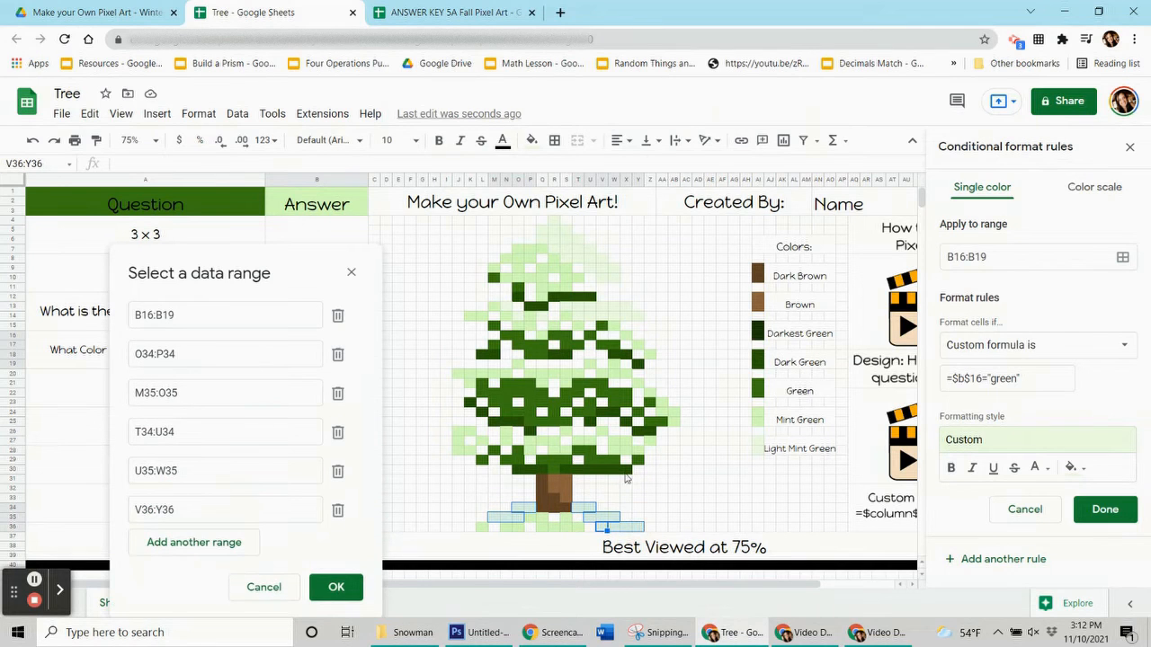
Add the light mint green pixels of the treetop and upper branches to the Green rule's range
left_click_drag(565, 307, 634, 320)
left_click(543, 317)
left_click(518, 316)
left_click(506, 308)
left_click_drag(541, 230, 614, 278)
left_click(553, 220)
left_click(578, 239)
Save the Green rule and reset the manual fill color of its selected light mint pixels
left_click(336, 564)
left_click(1105, 509)
left_click(532, 140)
left_click(604, 406)
Test the Green rule by clearing the answer in B16:B19
left_click(300, 347)
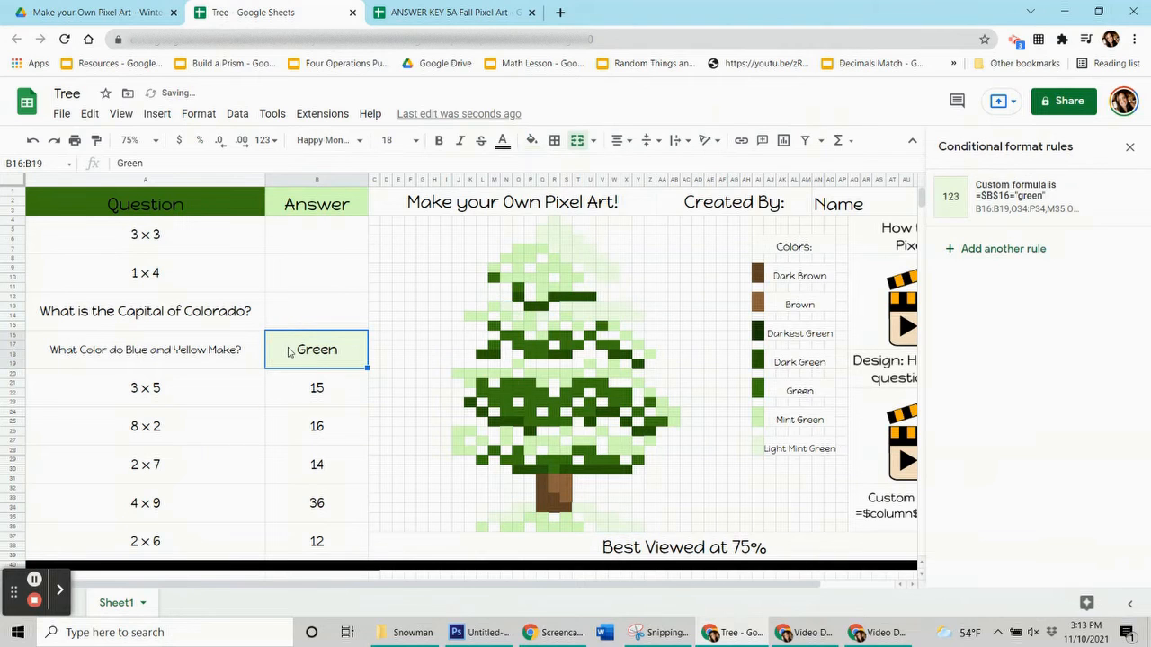
key("Delete")
left_click(275, 392)
Check the legend's dark green fill, then create a dark green rule for B20:B23 with the custom formula =$b$20=15
left_click(758, 359)
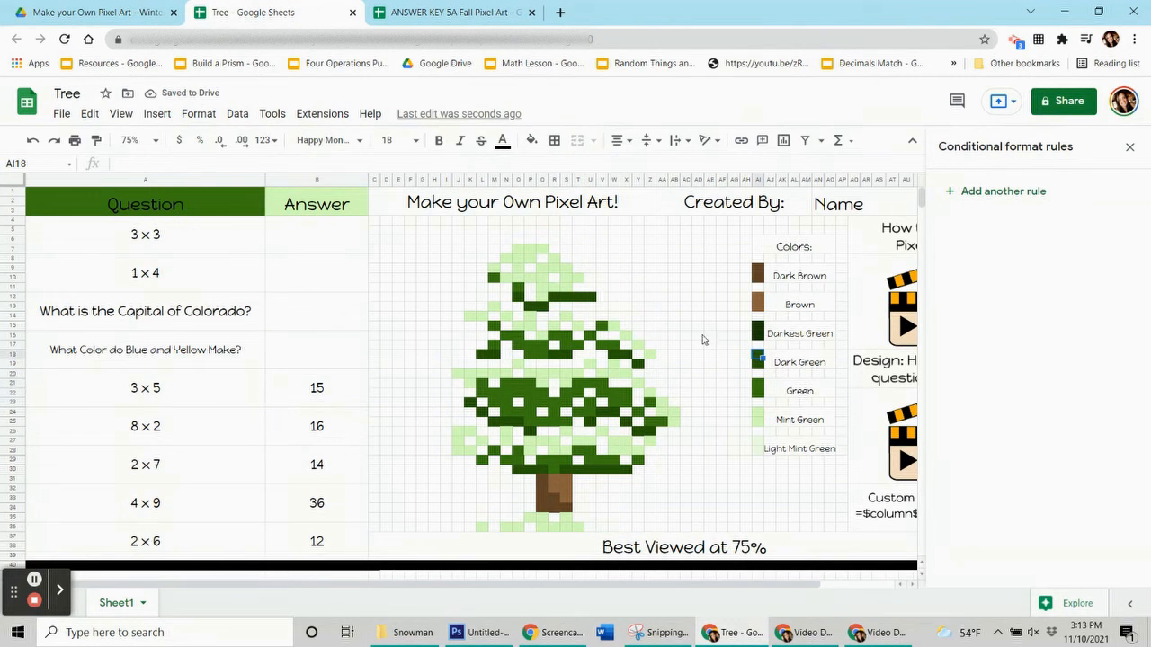
left_click(531, 140)
left_click(322, 397)
left_click(1016, 191)
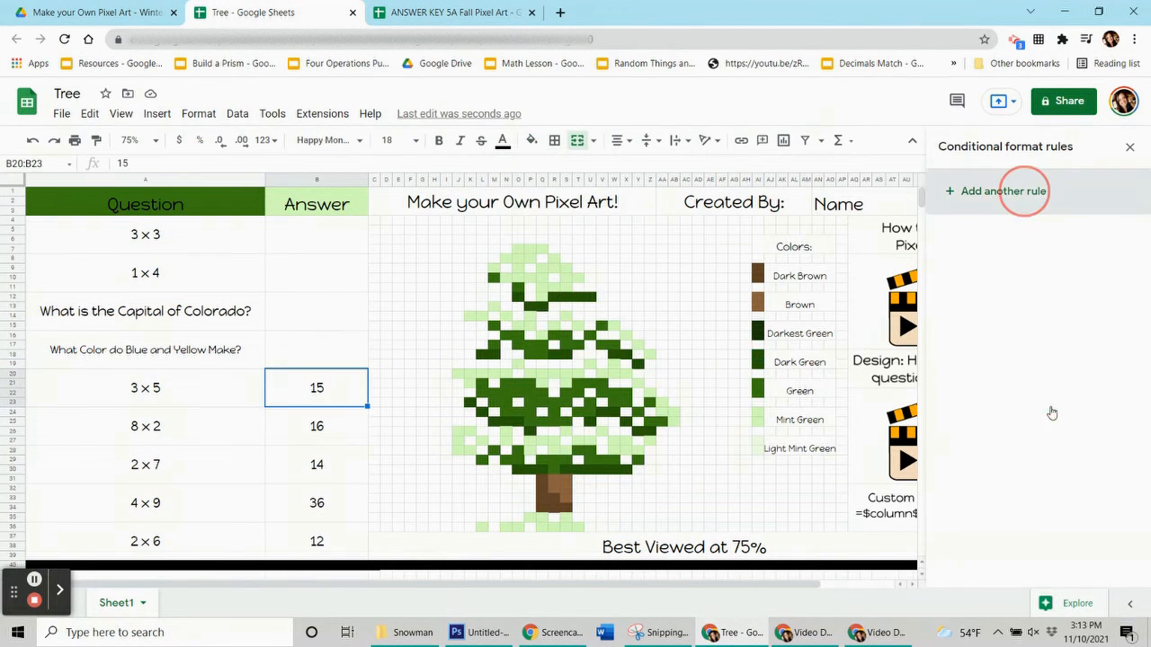
left_click(1071, 429)
left_click(1003, 226)
left_click(1099, 345)
scroll(1022, 540, "down", 5)
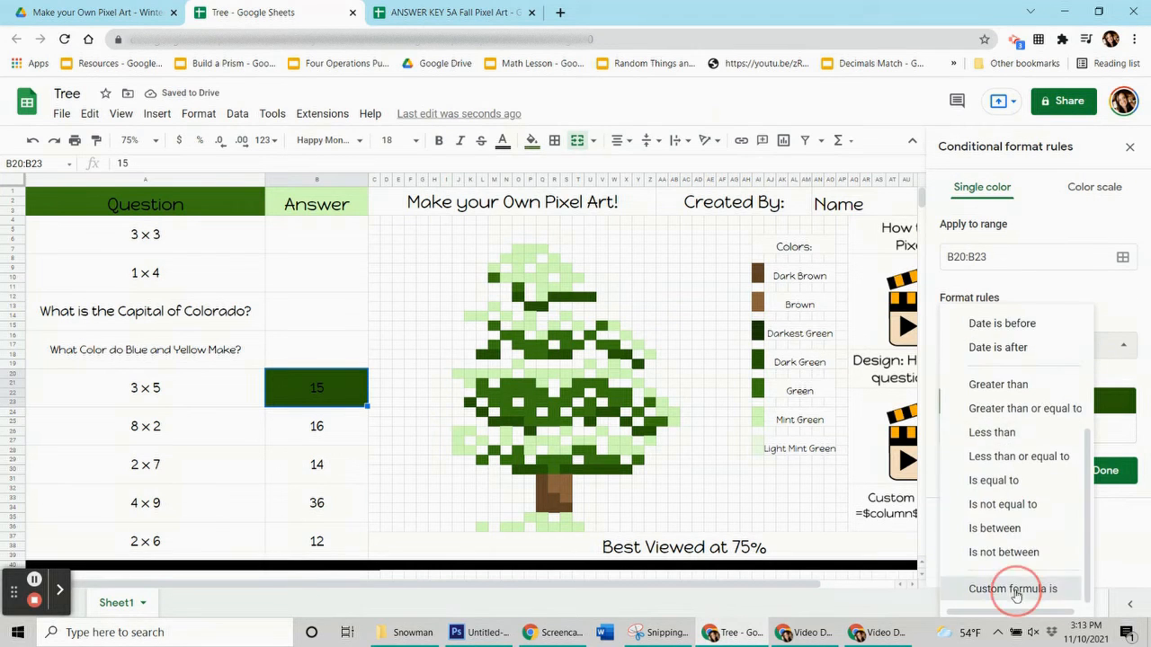
left_click(1022, 588)
left_click(1003, 379)
type("=$b$20=15")
Extend the 3 x 5 rule's range with dark green pixels R12:U12, P13:Q13, O12, R18:S18 and L18:M18
left_click(1121, 257)
left_click_drag(570, 282, 225, 154)
mouse_move(555, 300)
left_mouse_down()
mouse_move(590, 298)
mouse_move(542, 308)
left_mouse_up()
left_click(518, 297, "ctrl")
left_click_drag(553, 356, 567, 355)
left_click(497, 361, "ctrl")
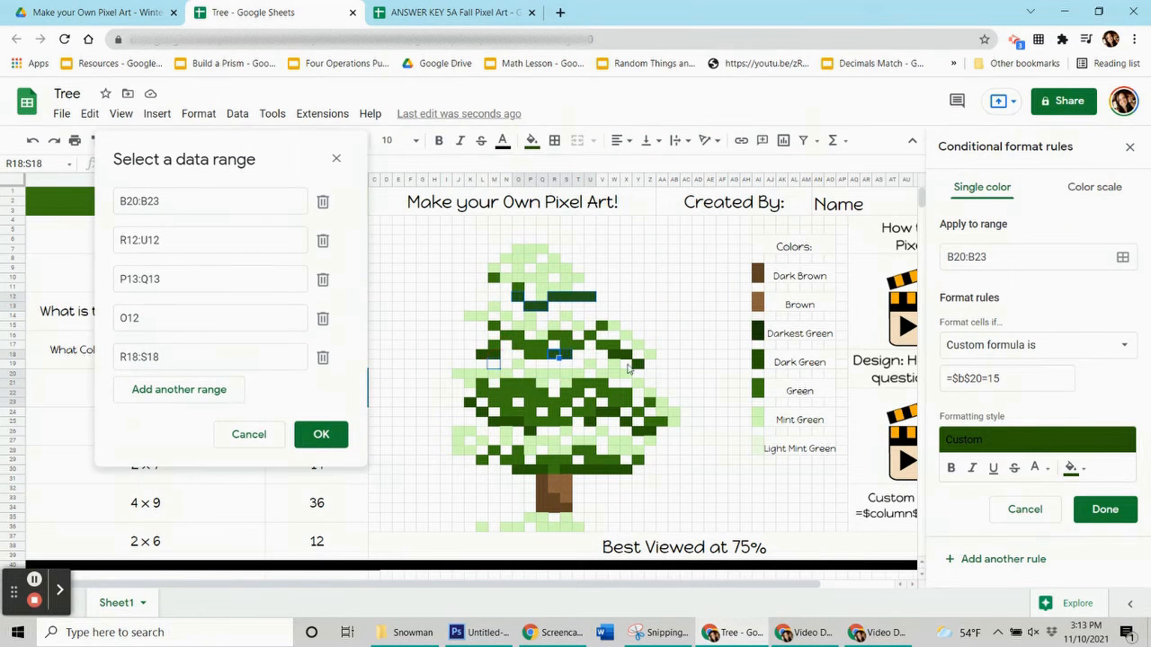
left_click(494, 363, "ctrl")
left_click(493, 364, "ctrl")
left_click_drag(482, 355, 494, 355)
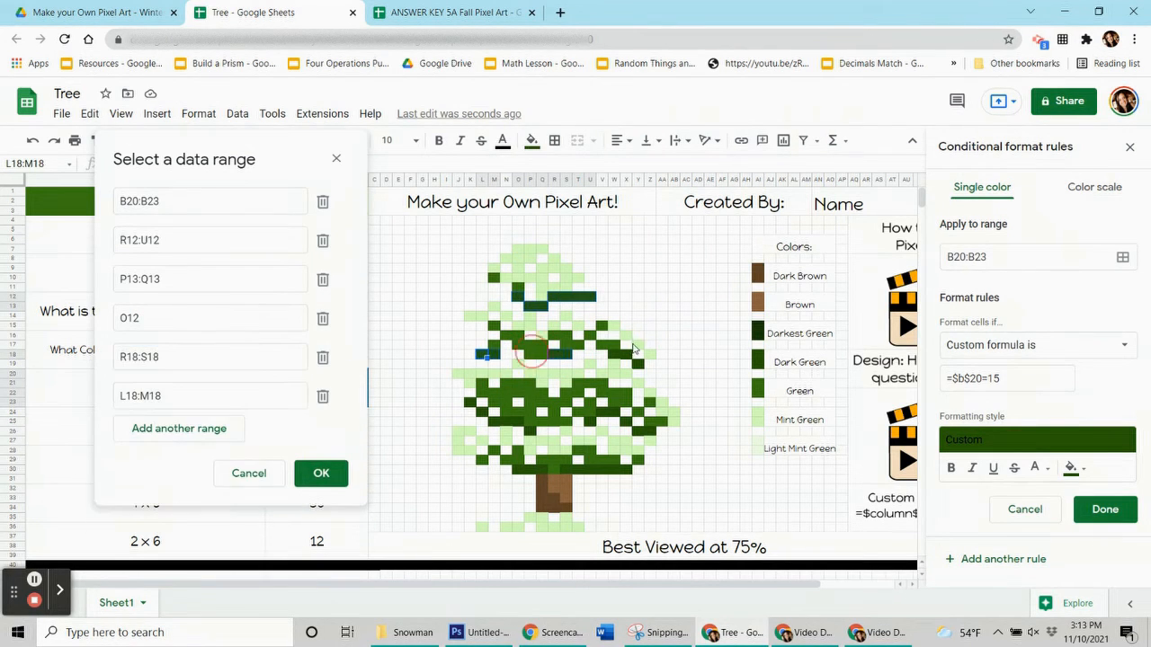
Add dark green pixels W18:X18, Y19, Y26:Z26, X25, V24:W24, U25, P26 and M25:O25 to the 3 x 5 rule's range
left_click_drag(614, 355, 624, 355)
left_click(633, 364, "ctrl")
left_click_drag(634, 430, 602, 419)
left_click(622, 420, "ctrl")
left_click(587, 422, "ctrl")
left_click(535, 436, "ctrl")
left_click_drag(495, 421, 519, 421)
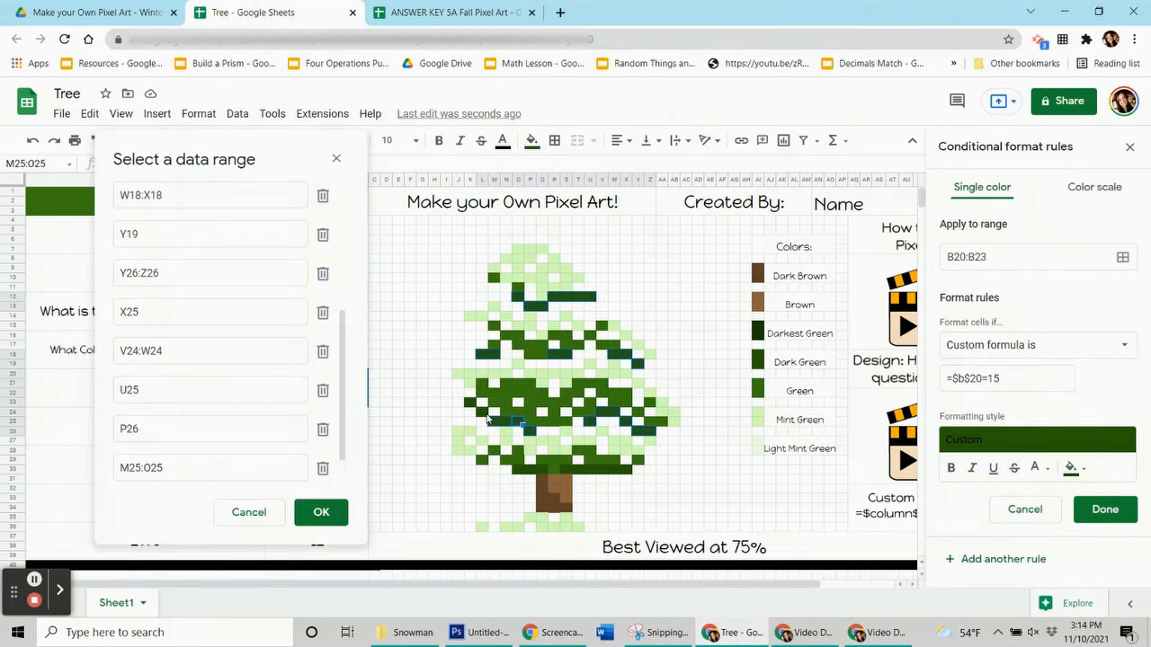
Include L24, K23, O30:Q30 and S30:X30 in the 3 x 5 rule's range and save the rule
left_click(484, 412, "ctrl")
left_click(470, 404, "ctrl")
left_click_drag(519, 468, 626, 469)
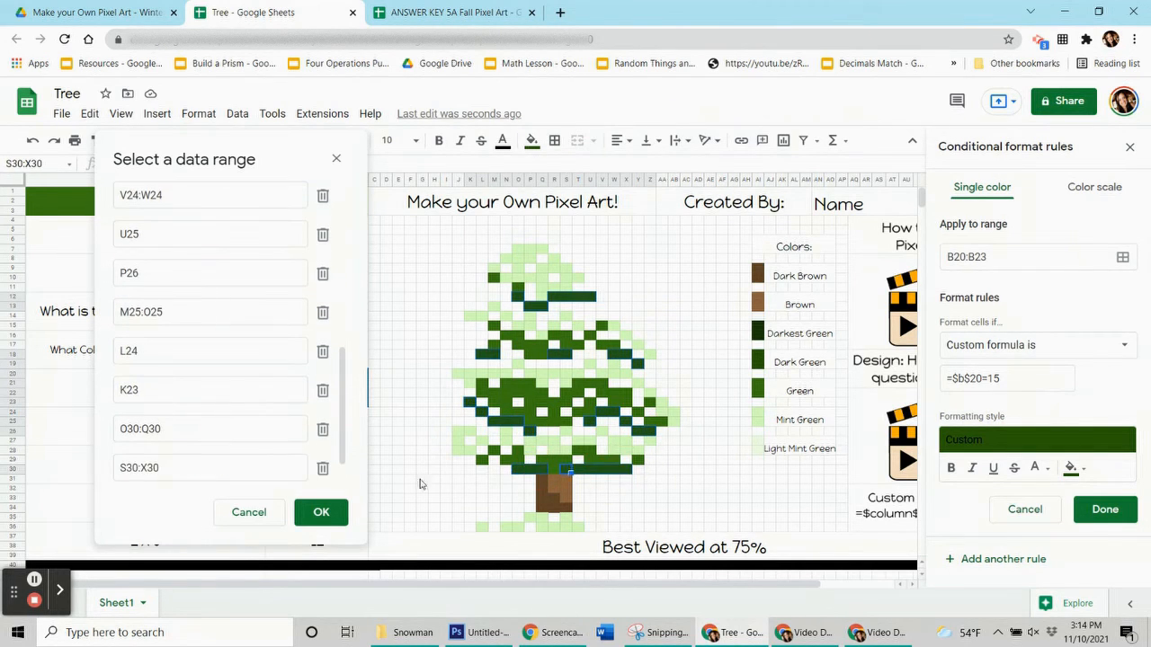
left_click(321, 511)
left_click(1104, 509)
Reset the manual fill color of the 3 x 5 rule's selected pixels and clear the answer in B20:B23
left_click(531, 140)
left_click(595, 407)
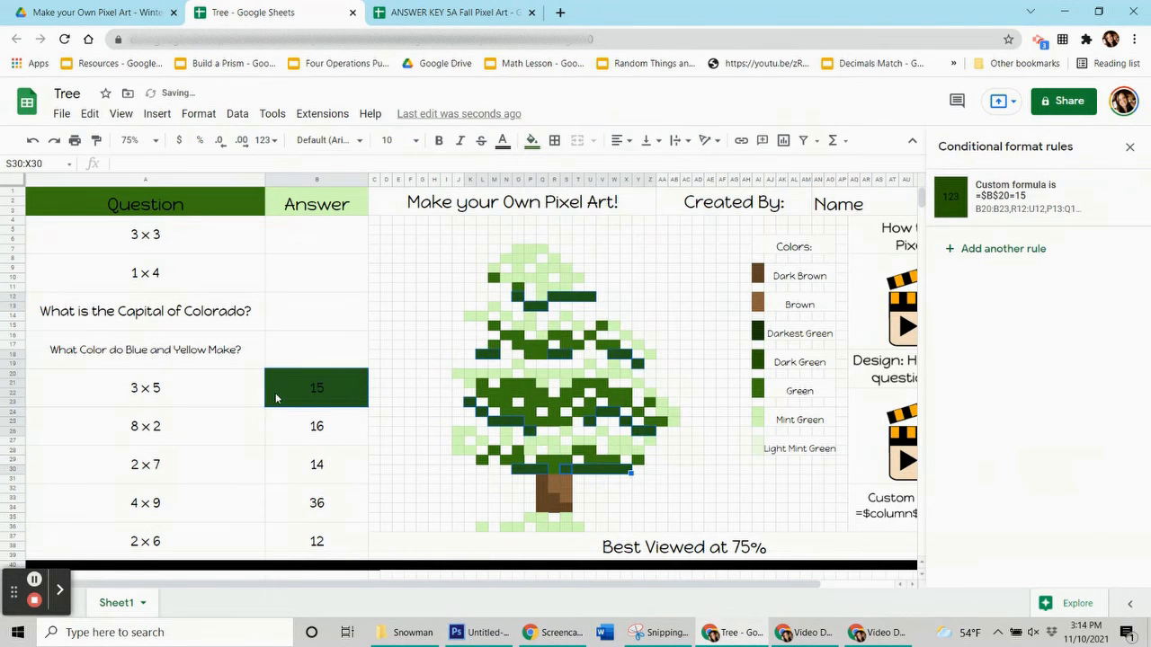
left_click(279, 398)
key("Delete")
Create a conditional formatting rule for B24:B27 with a dark brown fill and the custom formula =$b$24=16
left_click(290, 439)
left_click(1020, 190)
left_click(1072, 429)
left_click(974, 228)
left_click(1098, 346)
scroll(1016, 463, "down", 4)
left_click(1009, 589)
left_click(994, 377)
type("=$b$24=16")
Extend the 8 x 2 rule's range with dark brown trunk pixels Q31:Q34, R33 and S34, and save the rule
left_click(1122, 257)
left_click_drag(542, 481, 542, 508)
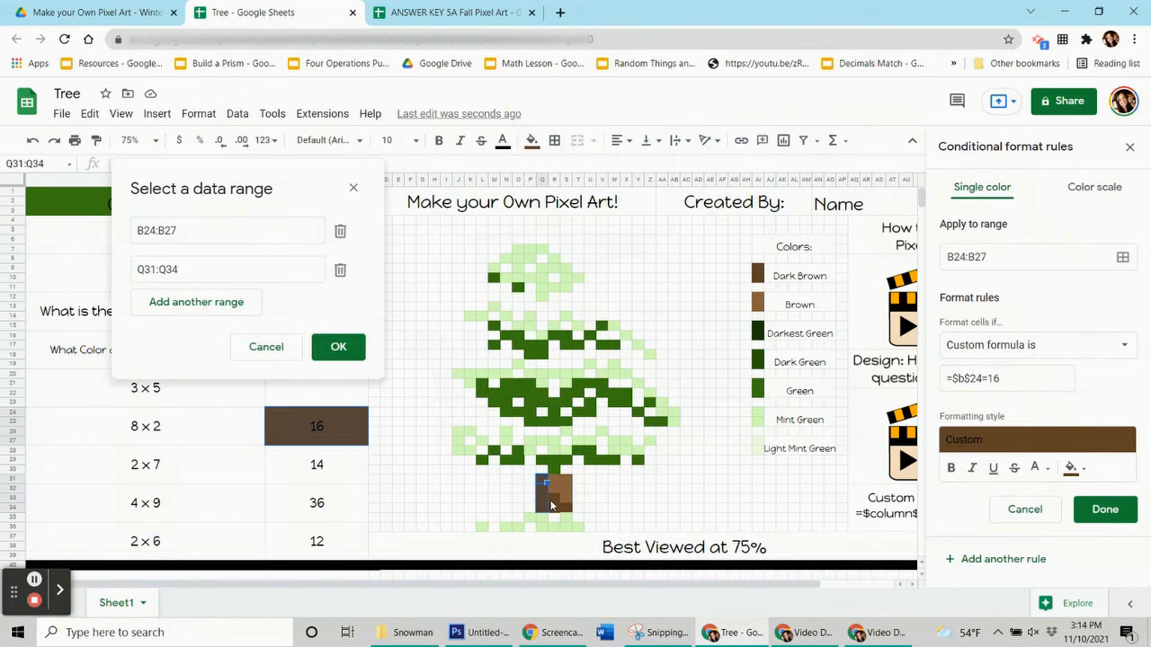
left_click(554, 498, "ctrl")
left_click(566, 508, "ctrl")
left_click(340, 422)
left_click(1105, 510)
Reset the manual fill color of the selected trunk pixels and clear the 8 x 2 answer in B24:B27
left_click(532, 141)
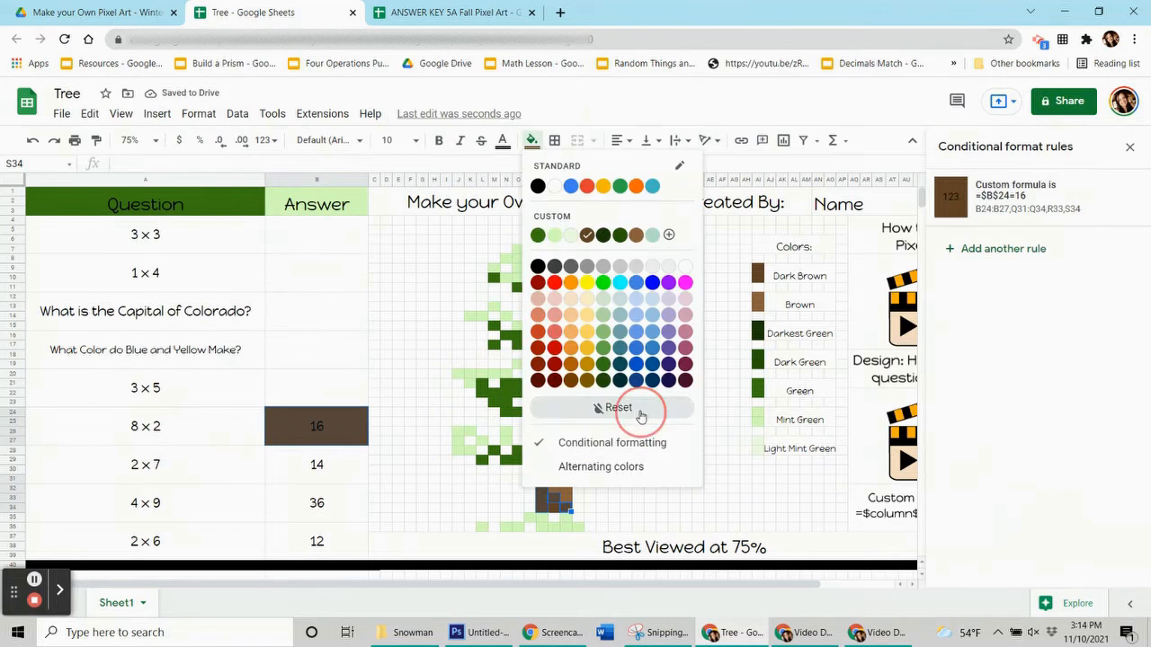
left_click(631, 410)
left_click(298, 432)
Create a conditional formatting rule for B28:B31 with a mint green fill and the custom formula =$b$28=14
left_click(310, 479)
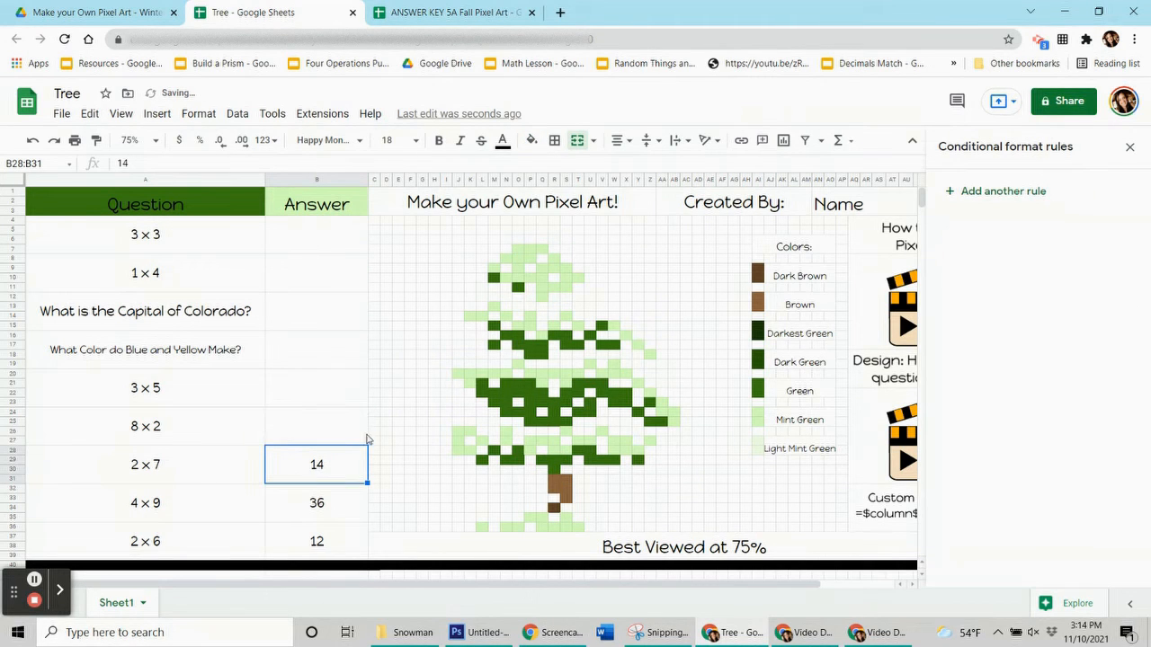
left_click(989, 192)
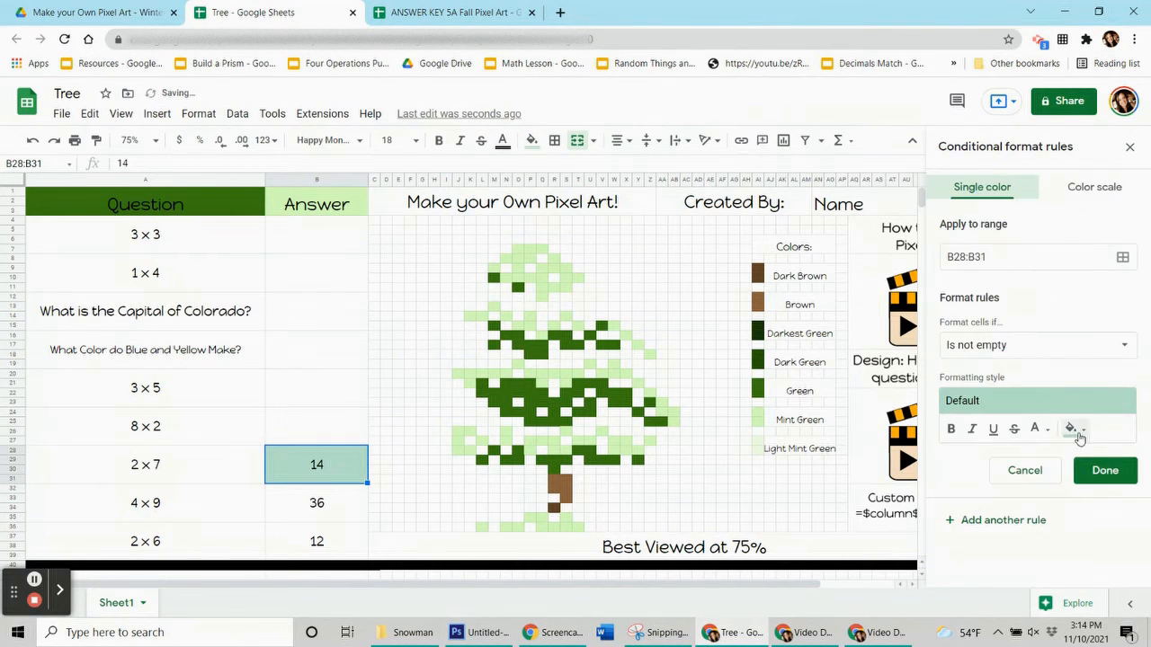
left_click(1070, 429)
left_click(944, 229)
left_click(1032, 346)
left_click(1013, 589)
left_click(983, 378)
type("=$b$28=14")
Add the mint green pixels in the upper half of the tree, starting with O7:Q7, N8:P8, O9 and M9, to the 2 x 7 rule's range
left_click(1122, 256)
left_click_drag(519, 249, 552, 288)
left_click(518, 267, "ctrl")
left_click(495, 268, "ctrl")
left_click(507, 278, "ctrl")
left_click(553, 258, "ctrl")
left_click(576, 277, "ctrl")
left_click(541, 297, "ctrl")
left_click(494, 308, "ctrl")
left_click_drag(471, 317, 530, 327)
left_click(507, 317, "ctrl")
left_click(531, 316, "ctrl")
left_click(542, 337, "ctrl")
left_click(553, 327, "ctrl")
left_click(565, 316, "ctrl")
left_click(576, 326, "ctrl")
left_click(611, 327, "ctrl")
left_click(625, 335, "ctrl")
left_click(637, 346, "ctrl")
left_click(649, 354, "ctrl")
left_click(613, 364, "ctrl")
Add the mint green pixels of the tree's lower half and the ground to the 2 x 7 rule's range, and save the rule
left_click_drag(455, 375, 674, 424)
left_click(468, 388, "ctrl")
left_click(541, 387, "ctrl")
left_click(638, 382, "ctrl")
left_click(650, 392, "ctrl")
left_click(674, 412, "ctrl")
left_click(650, 443, "ctrl")
left_click(637, 453, "ctrl")
left_click(601, 434, "ctrl")
left_click_drag(613, 443, 456, 453)
left_click(565, 434, "ctrl")
left_click(553, 443, "ctrl")
left_click(529, 453, "ctrl")
left_click(480, 443, "ctrl")
left_click(468, 453, "ctrl")
left_click(566, 521, "ctrl")
left_click_drag(544, 519, 506, 527)
left_click(482, 528, "ctrl")
left_click(349, 592)
left_click(1105, 509)
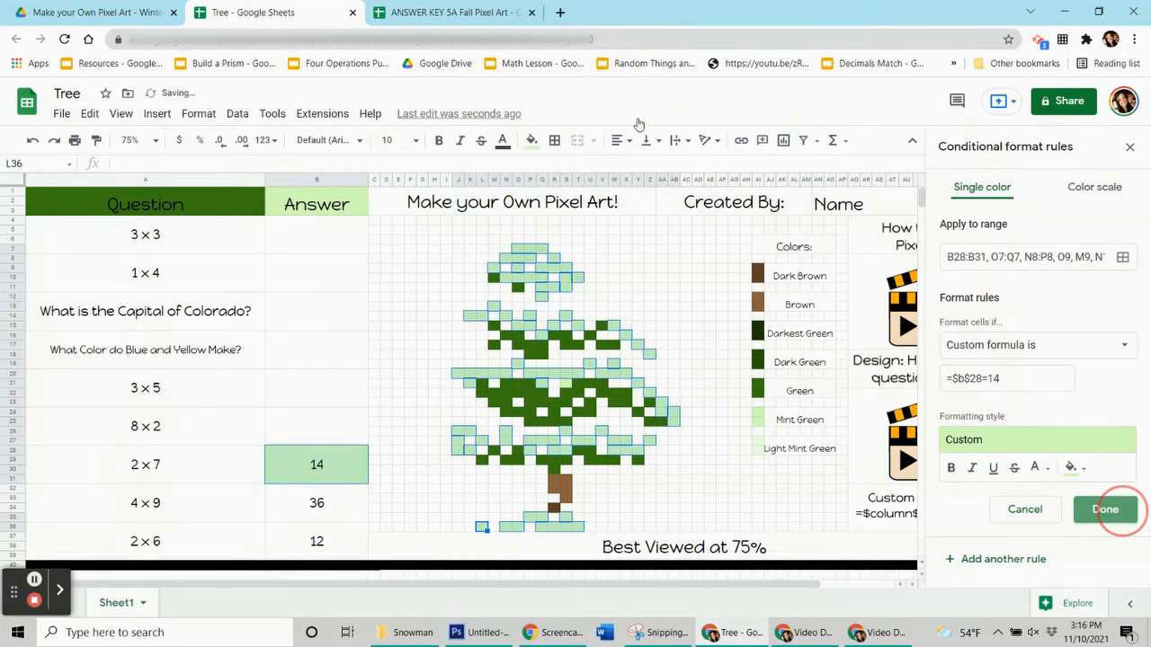
Reset the manual fill color of the selected mint green pixels and clear the 2 x 7 answer in B28:B31
left_click(531, 141)
left_click(603, 405)
left_click(320, 513)
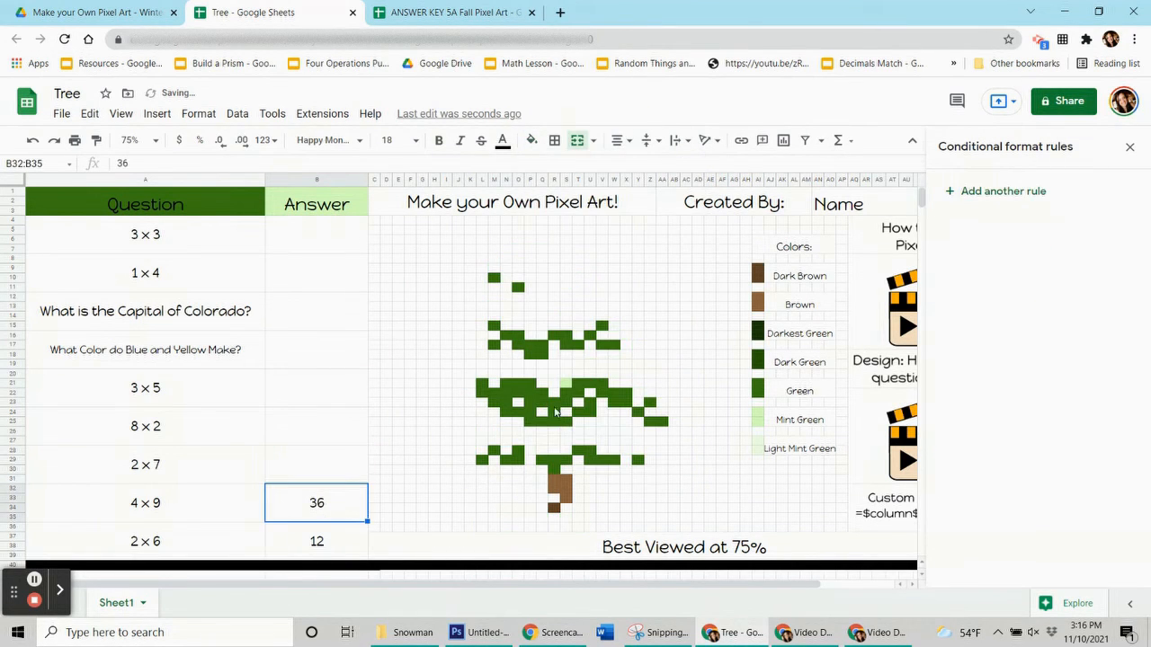
Create a conditional formatting rule for B32:B35 with a brown fill and the custom formula =$b$32=36
left_click(518, 386)
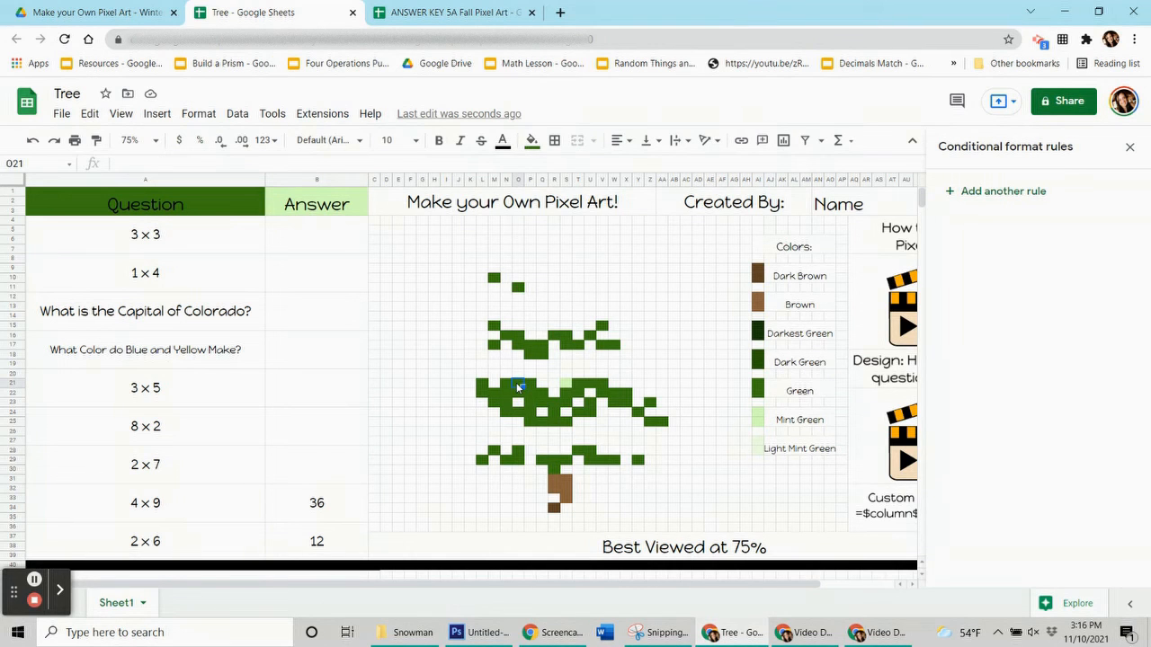
left_click(310, 513)
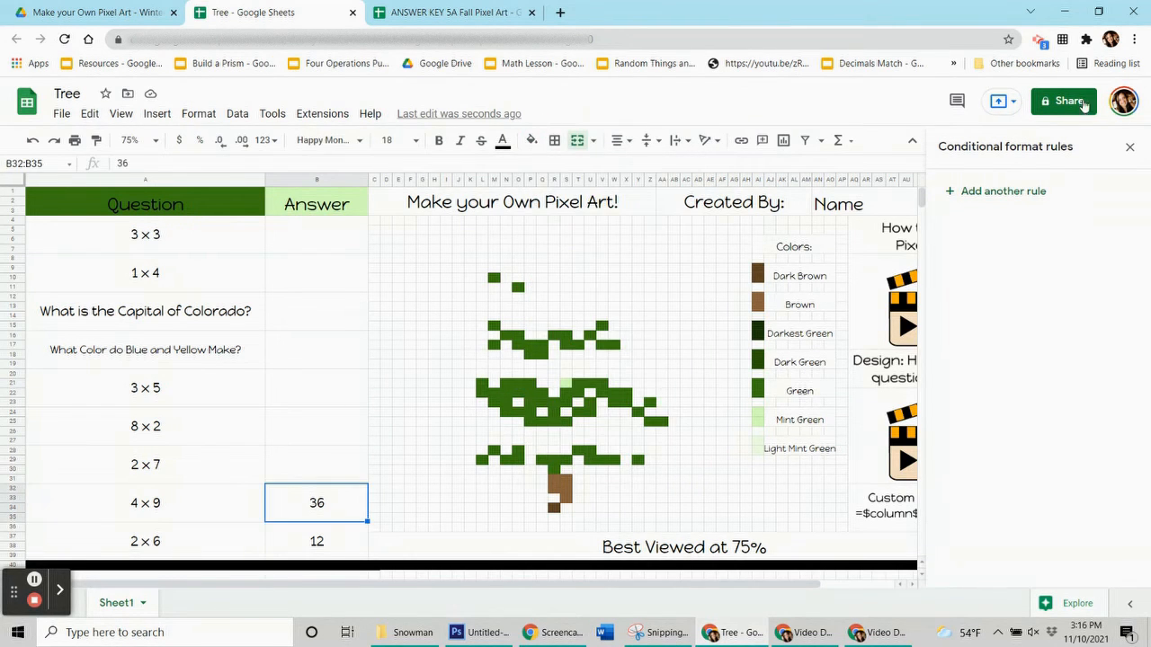
left_click(1027, 193)
left_click(1034, 342)
scroll(982, 575, "down", 5)
left_click(982, 589)
left_click(978, 378)
type("=$b$32=2")
key("BackSpace")
type("36")
left_click(1074, 468)
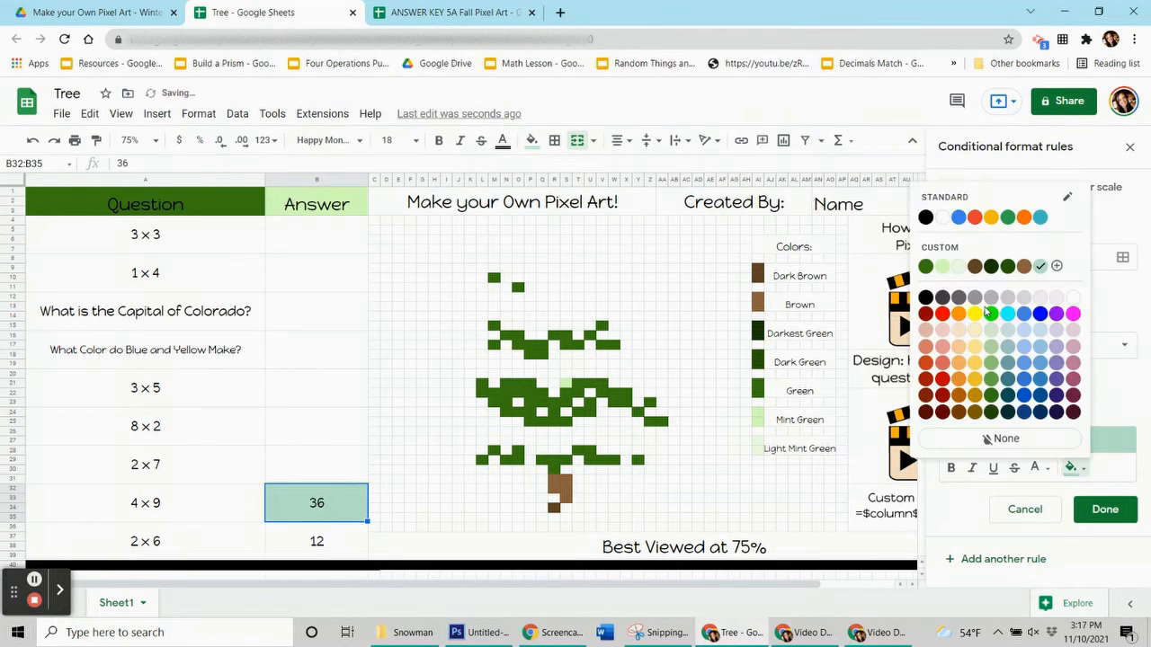
left_click(1022, 267)
Extend the 4 x 9 rule's range with the brown trunk pixels R31:S32 and S33, and save the rule
left_click(1122, 258)
left_click_drag(541, 274, 266, 198)
left_click_drag(554, 480, 567, 488)
left_click(566, 498, "ctrl")
left_click(391, 406)
left_click(1099, 507)
Reset the manual fill color of the selected brown trunk pixels and clear the 4 x 9 answer in B32:B35
left_click(531, 139)
left_click(586, 403)
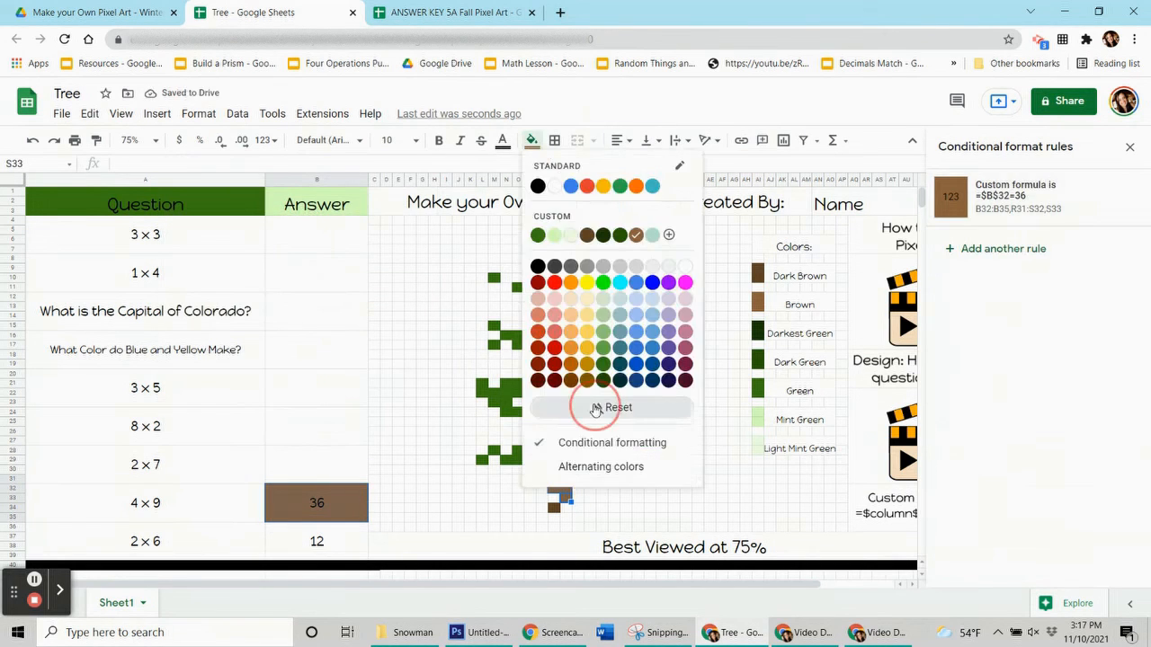
left_click(332, 521)
key("Delete")
Create a conditional formatting rule for B36:B39 with a green fill and the custom formula =$b$36=12
left_click(317, 539)
left_click(1005, 189)
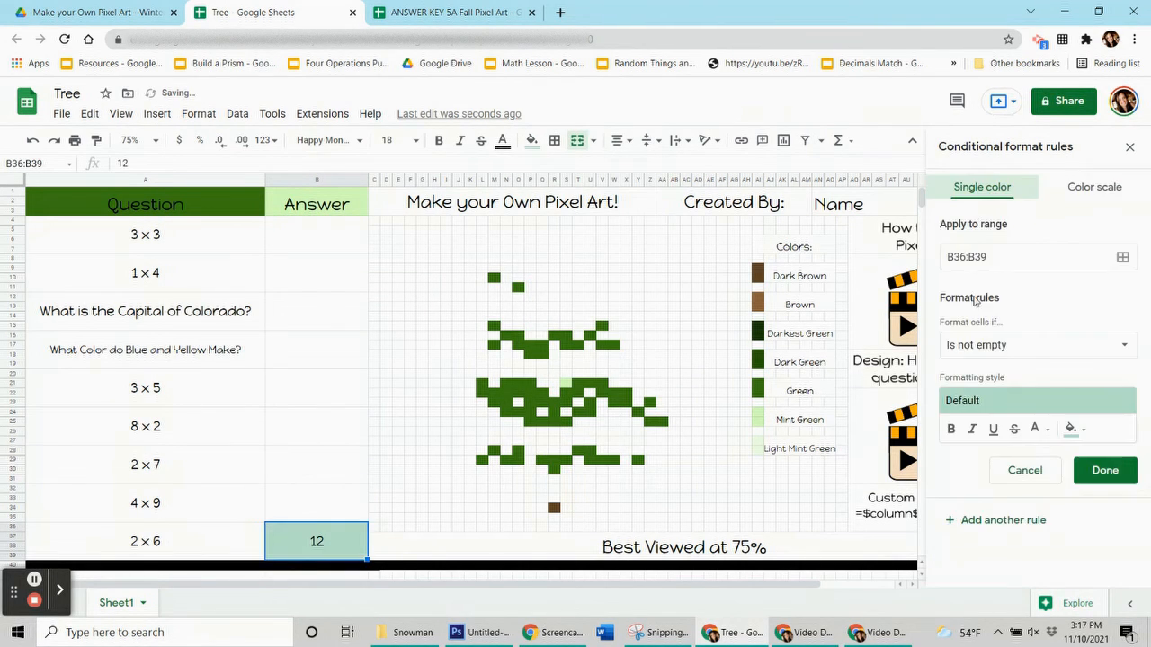
left_click(1070, 428)
left_click(927, 226)
left_click(1121, 346)
scroll(960, 591, "down", 5)
left_click(960, 590)
left_click(1022, 372)
type("=")
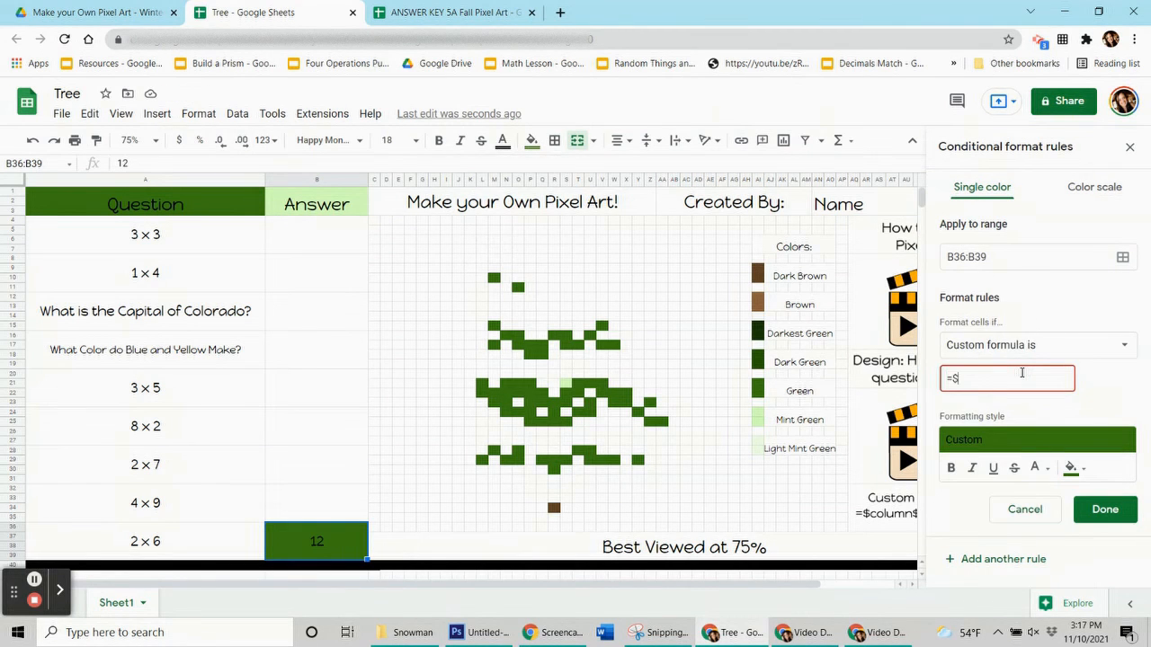
type("$b$36=12")
Add the green pixels in the tree's upper tiers, starting with M10, O11, M15 and M17, to the 2 x 6 rule's range
left_click(1122, 257)
left_click_drag(652, 270, 341, 181)
left_click(493, 277, "ctrl")
left_click(517, 286, "ctrl")
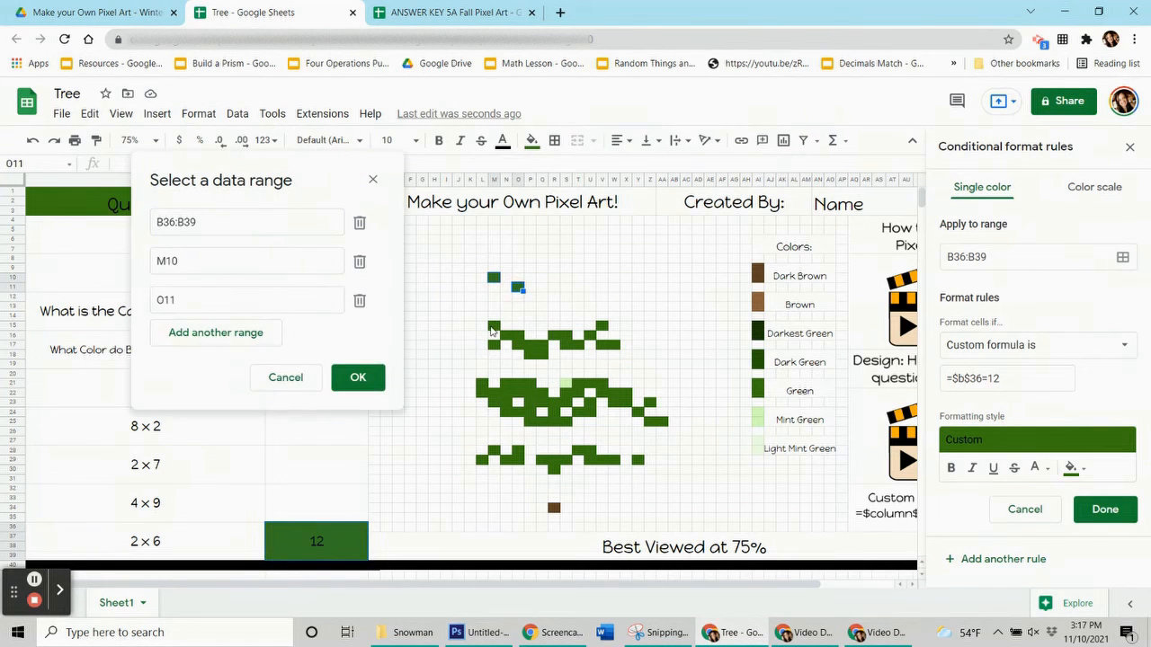
left_click(494, 324, "ctrl")
left_click(494, 344, "ctrl")
left_click_drag(505, 335, 615, 345)
left_click(517, 344, "ctrl")
left_click(591, 335, "ctrl")
left_click(602, 324, "ctrl")
Add middle-tier green pixels, including P23:S23, R24, P25:S25, N24:P24, M23:N23, L21 and L22:Q22, to the 2 x 6 rule's range
left_click(481, 384, "ctrl")
left_click_drag(505, 384, 483, 394)
left_click(554, 414, "ctrl")
left_click(554, 413, "ctrl")
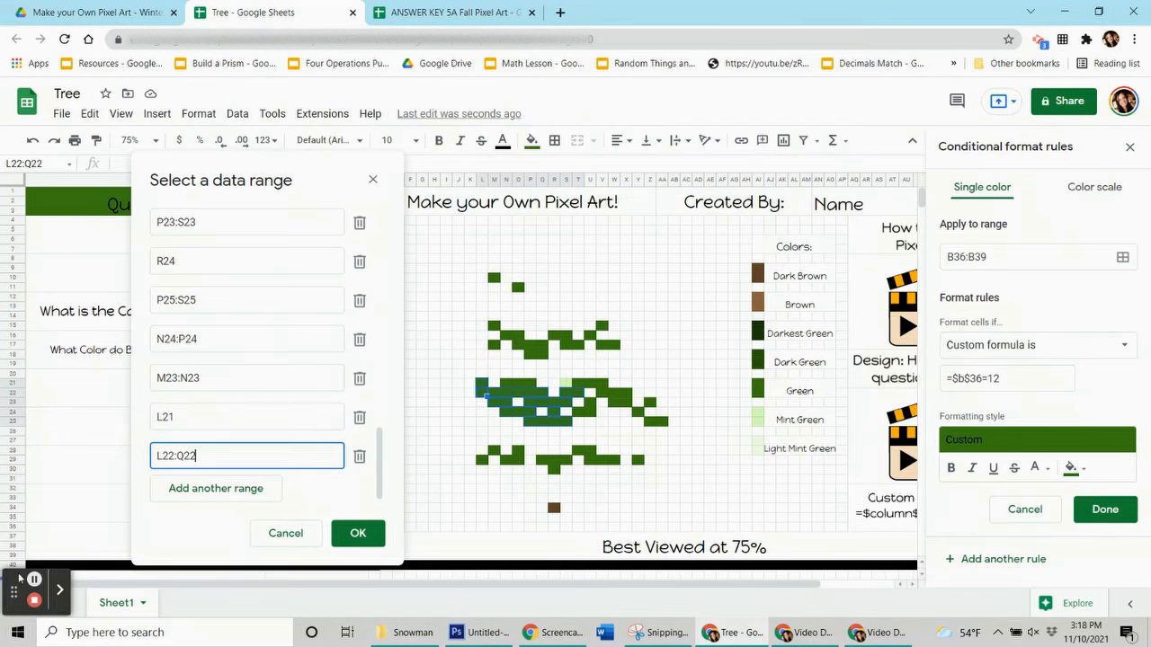
Add the remaining middle-tier and bottom-tier green pixels, including Q29:S29, R30, O28:O29, N29, M28 and L29, to the 2 x 6 rule's range
left_click_drag(275, 193, 185, 163)
left_click_drag(506, 385, 578, 416)
left_click(603, 395, "ctrl")
left_click(590, 404, "ctrl")
left_click_drag(615, 395, 662, 423)
left_click(639, 415, "ctrl")
left_click(650, 404, "ctrl")
left_click(614, 431, "ctrl")
left_click(638, 459, "ctrl")
left_click(610, 432, "ctrl")
left_click(566, 489, "ctrl")
left_click_drag(614, 459, 522, 460)
left_click(557, 471, "ctrl")
left_click(510, 460, "ctrl")
left_click(496, 451, "ctrl")
left_click(485, 460, "ctrl")
Reselect the upper-tier green pixels, from M15 and M17 up to O11 and M10, for the 2 x 6 range, and save the rule
left_click(495, 326, "ctrl")
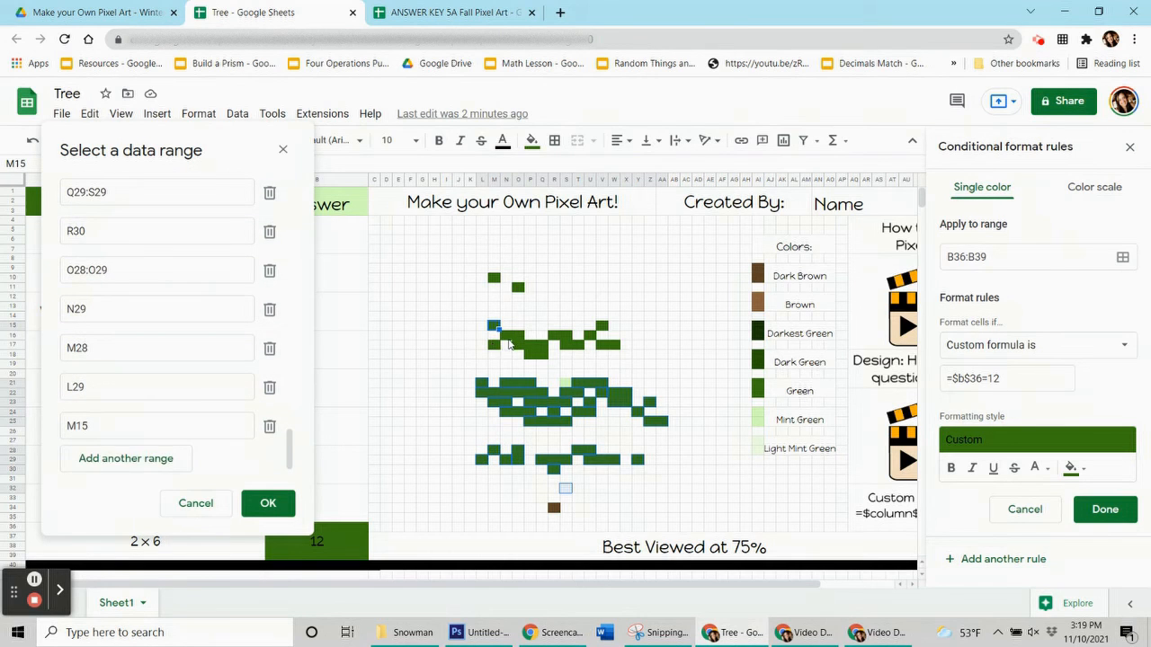
left_click(494, 345, "ctrl")
left_click_drag(509, 336, 619, 345)
left_click(522, 345, "ctrl")
left_click(594, 335, "ctrl")
left_click(606, 326, "ctrl")
left_click(518, 286, "ctrl")
left_click(493, 278, "ctrl")
left_click(267, 502)
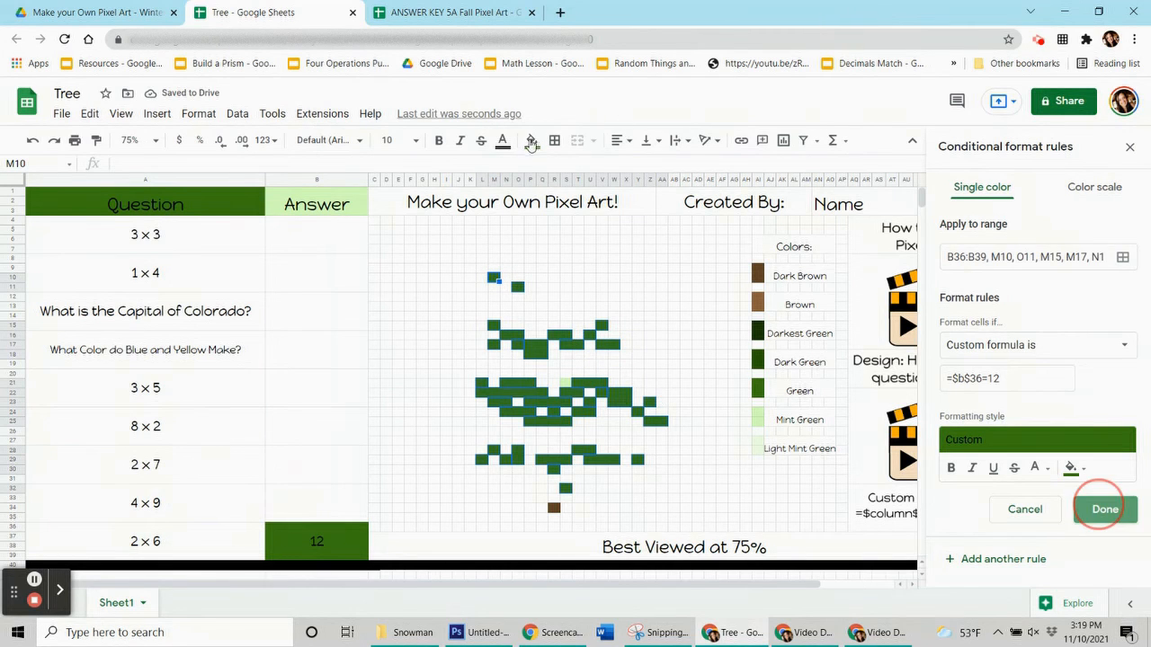
left_click(1105, 509)
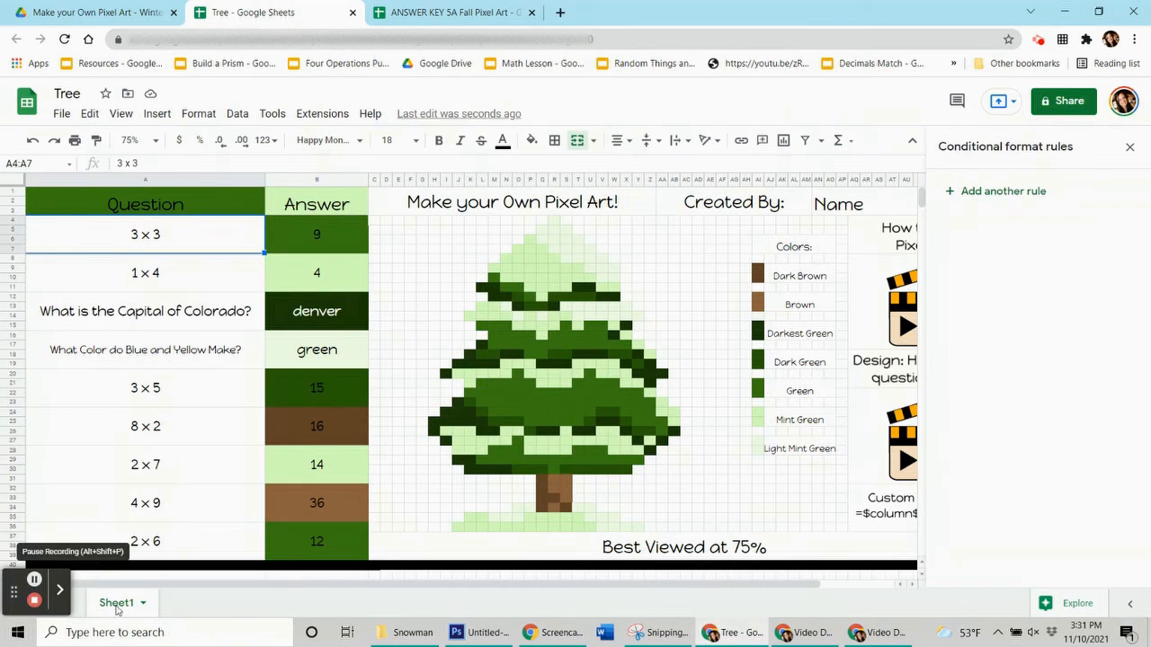
Examine the conditional formatting rules attached to the filled-in answer cells in column B
left_click(317, 330)
scroll(341, 232, "down", 3)
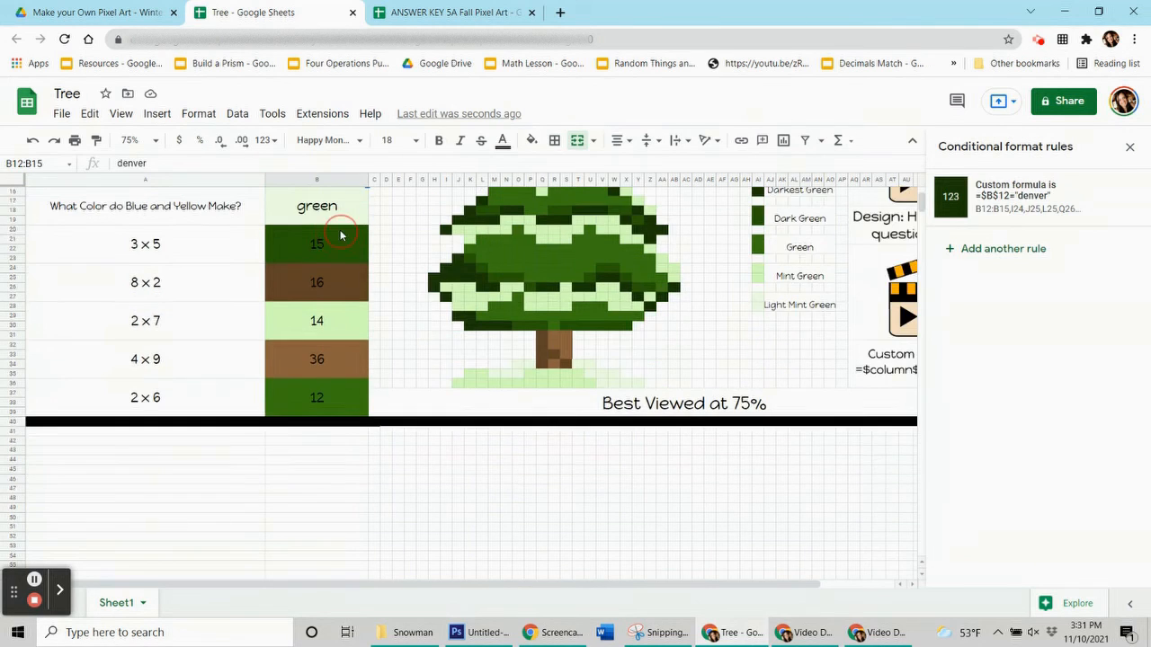
scroll(341, 233, "up", 3)
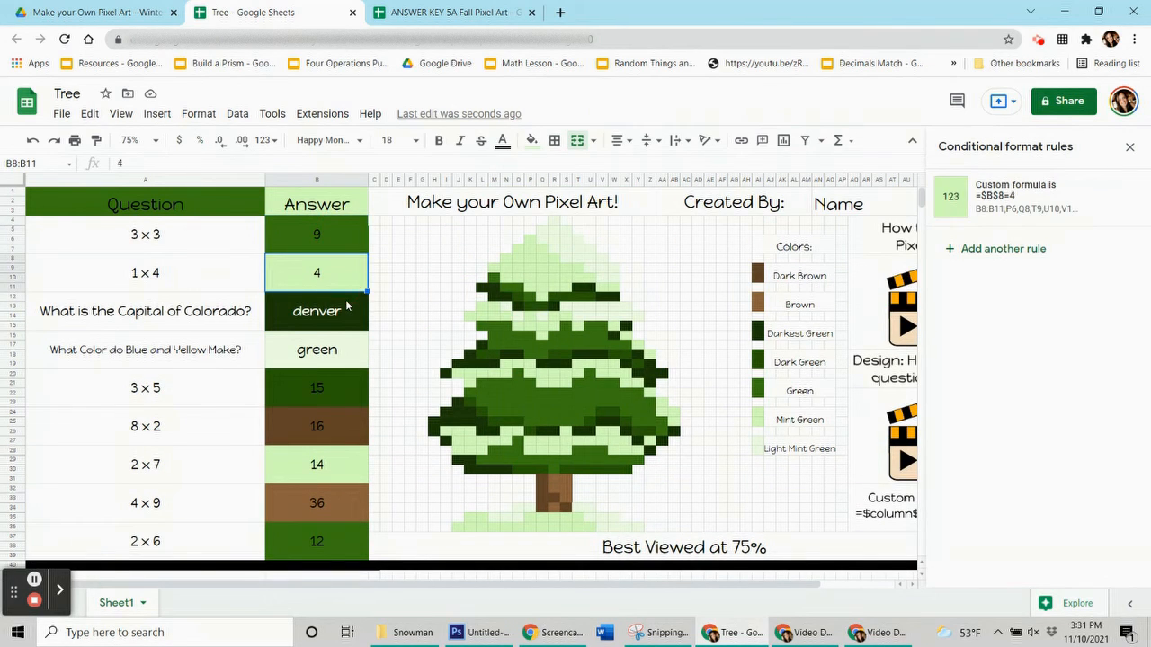
left_click(353, 350)
left_click(357, 419)
left_click(351, 504)
left_click(348, 544)
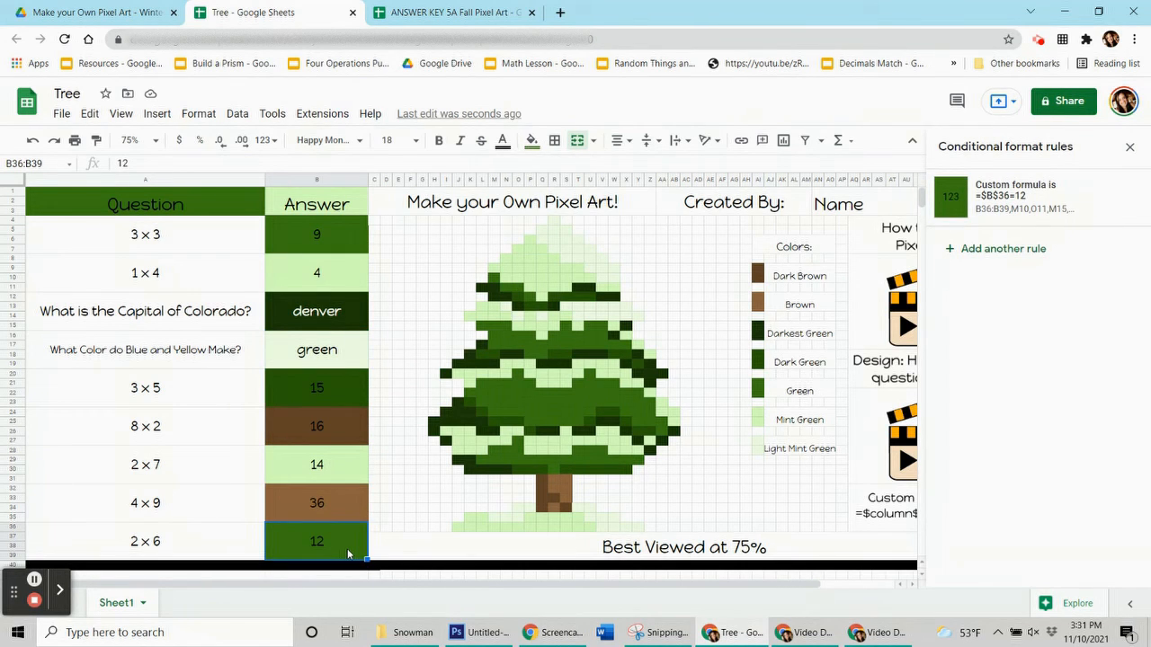
Clear all nine answers in column B one by one, from the 2 x 6 answer up to the 3 x 3 answer
key("Delete")
key("Up")
key("Delete")
key("Up")
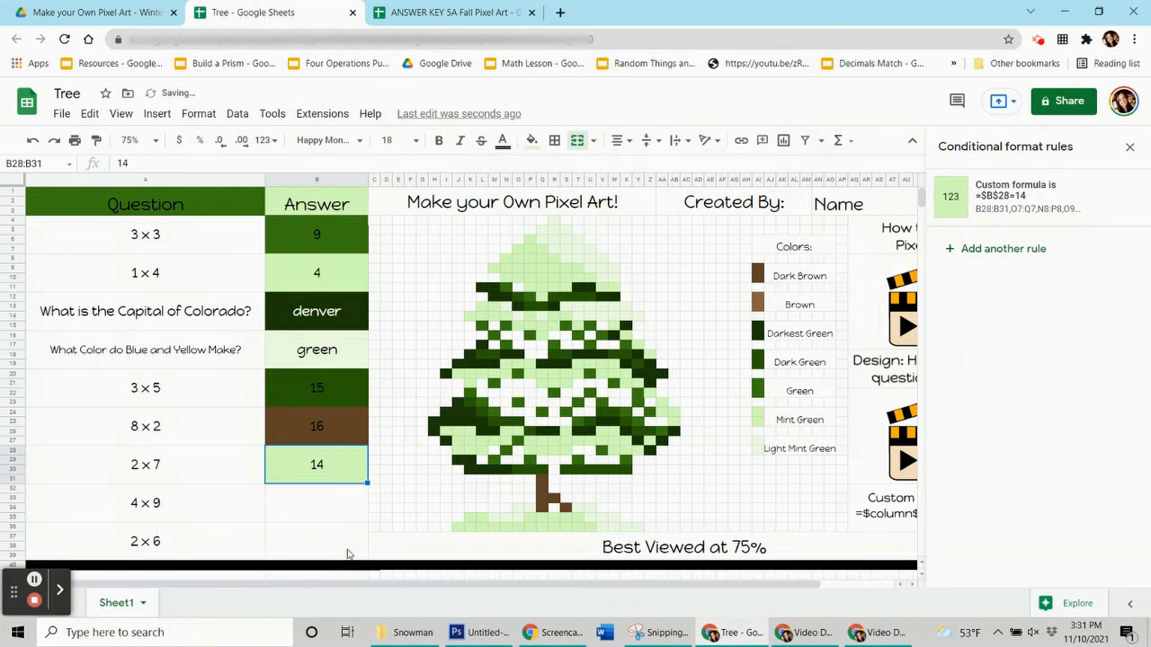
key("Delete")
key("Up")
key("Delete")
key("Up")
key("Delete")
key("Up")
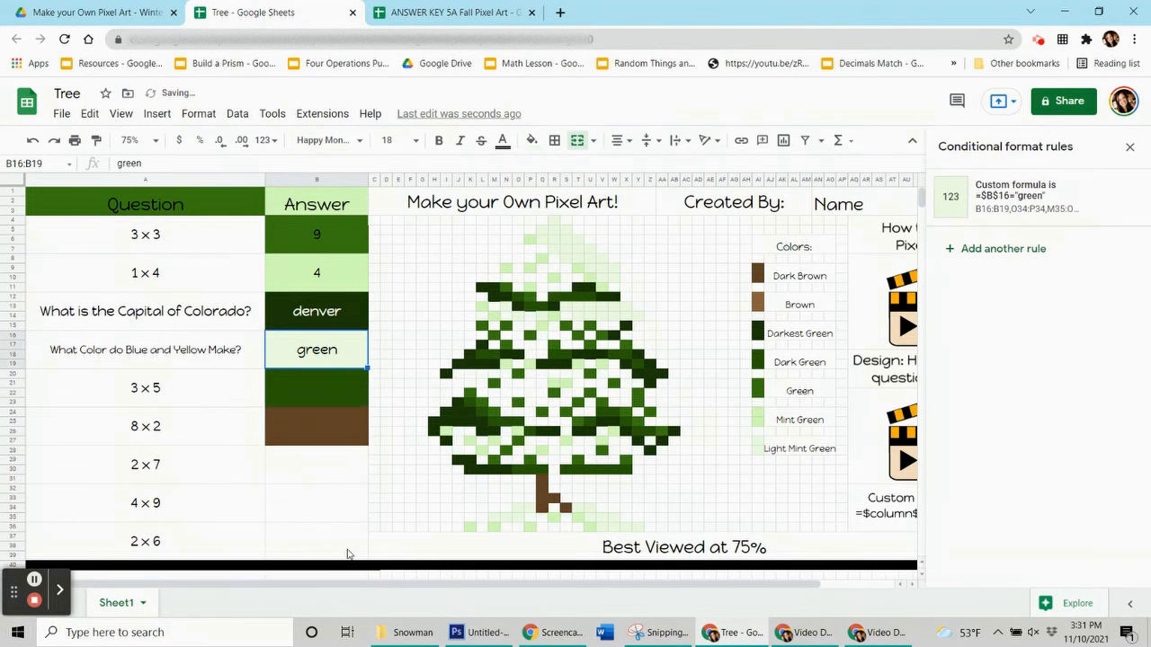
key("Delete")
key("Up")
key("Delete")
key("Up")
key("Delete")
key("Up")
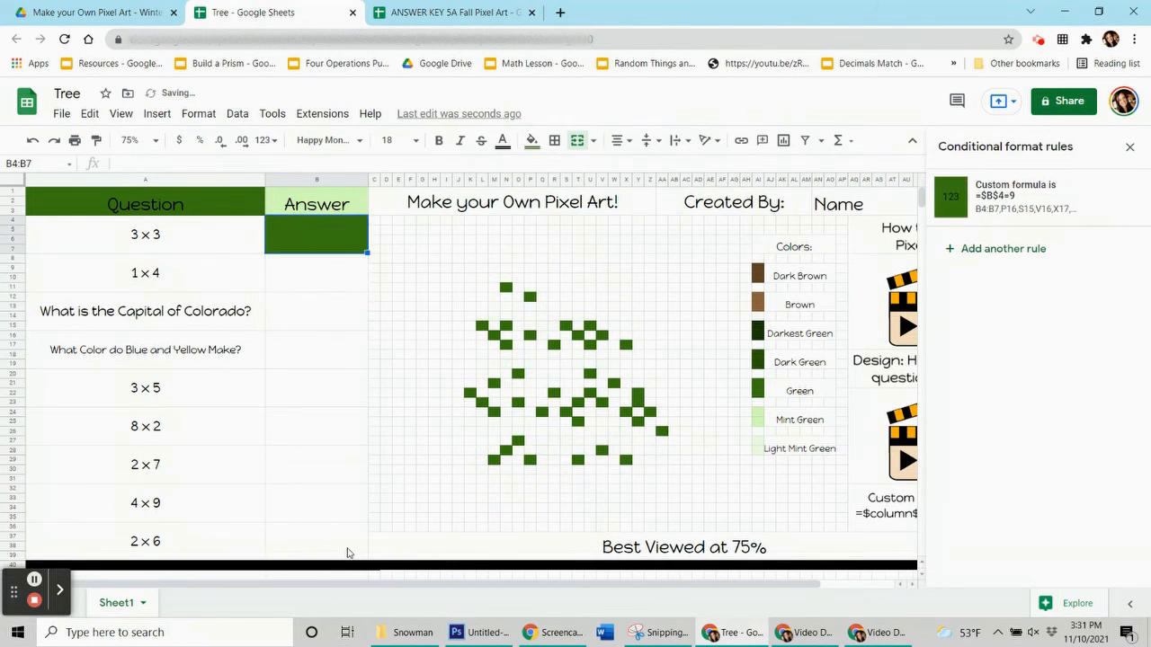
key("Delete")
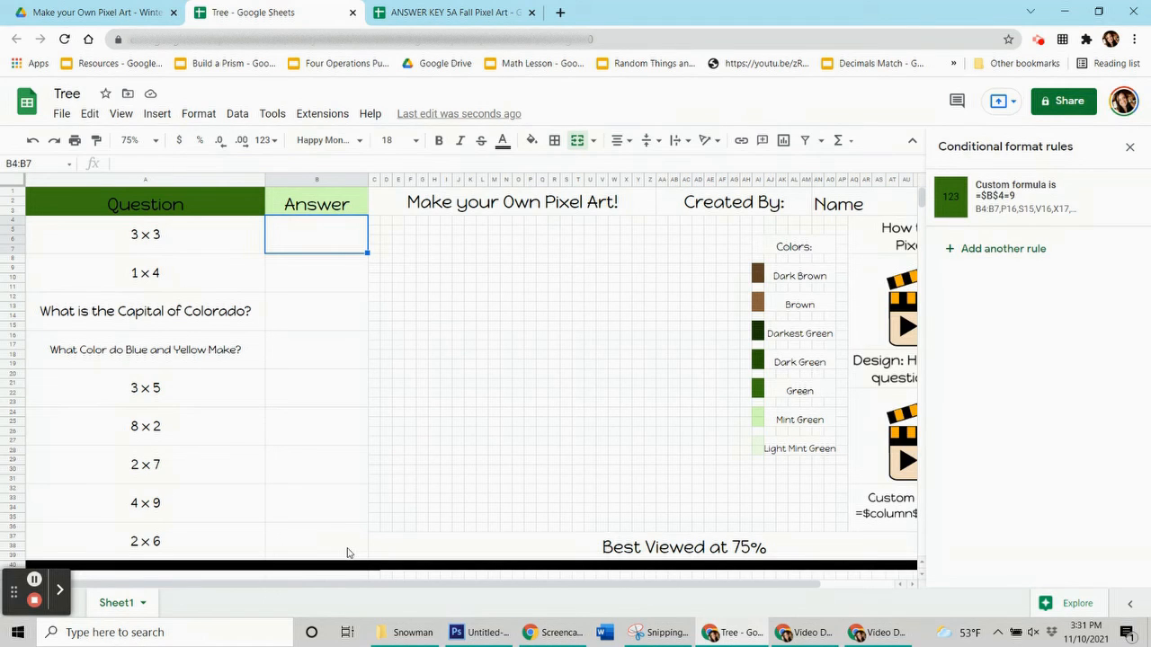
Look at the file option for making a copy without using it, and close the conditional format rules
left_click(62, 113)
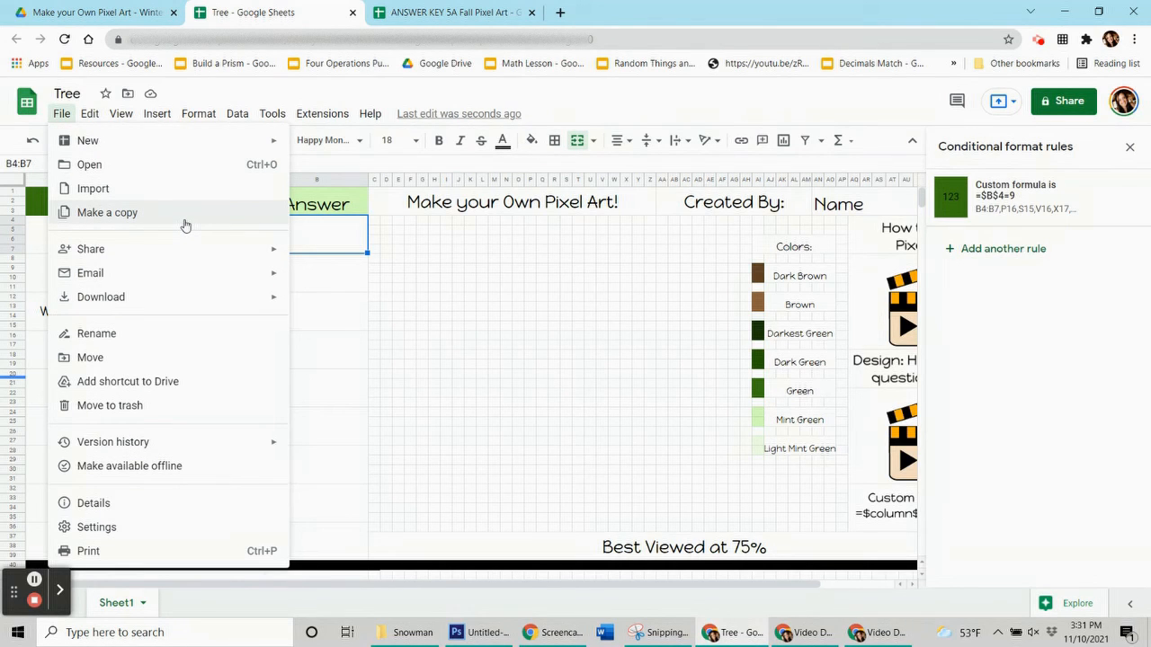
left_click(517, 267)
left_click(534, 366)
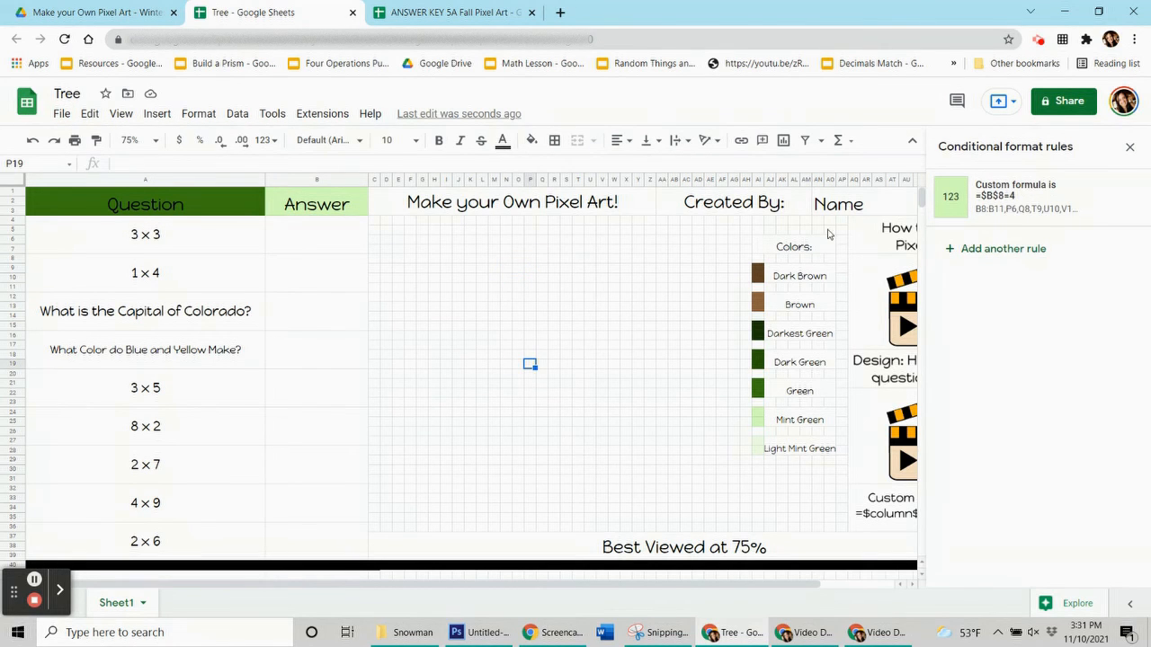
left_click(1130, 147)
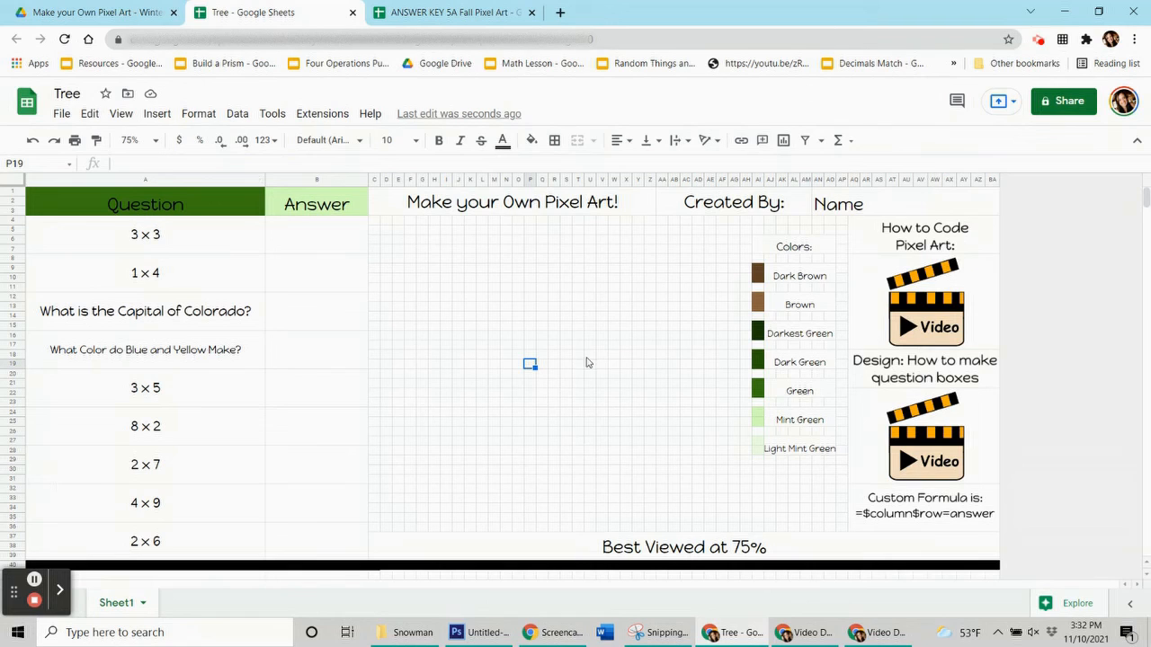
left_click(567, 384)
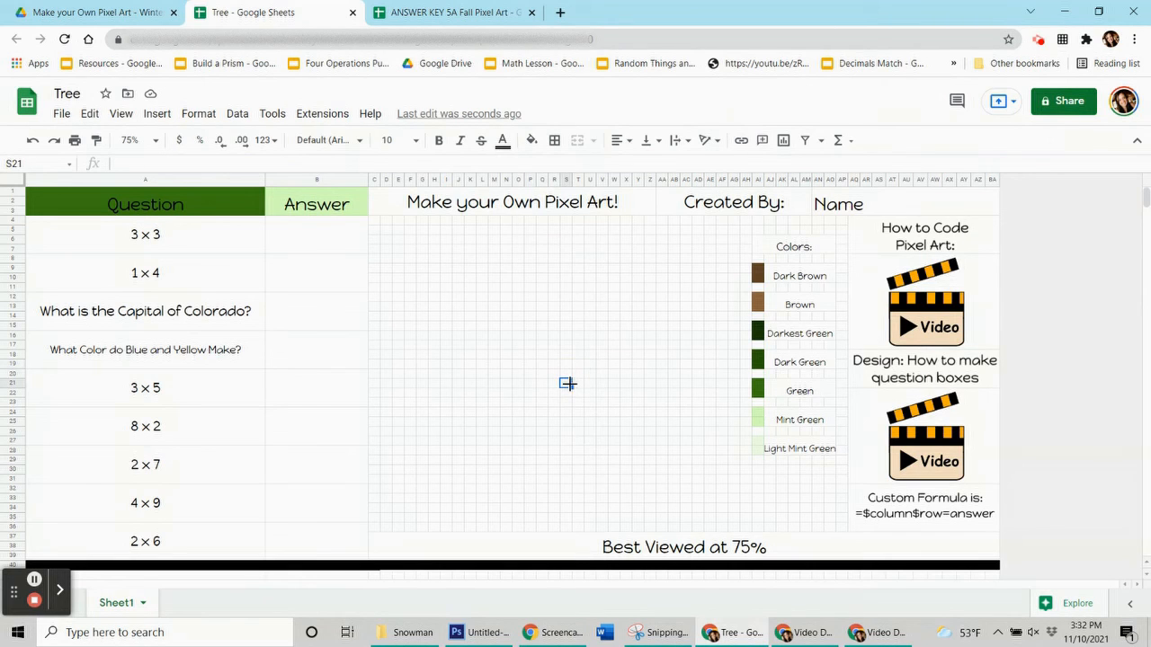
Switch to Google Drive and browse the pixel art files in the Make your Own Pixel Art - Winter Edition folder
left_click(128, 15)
scroll(589, 457, "up", 3)
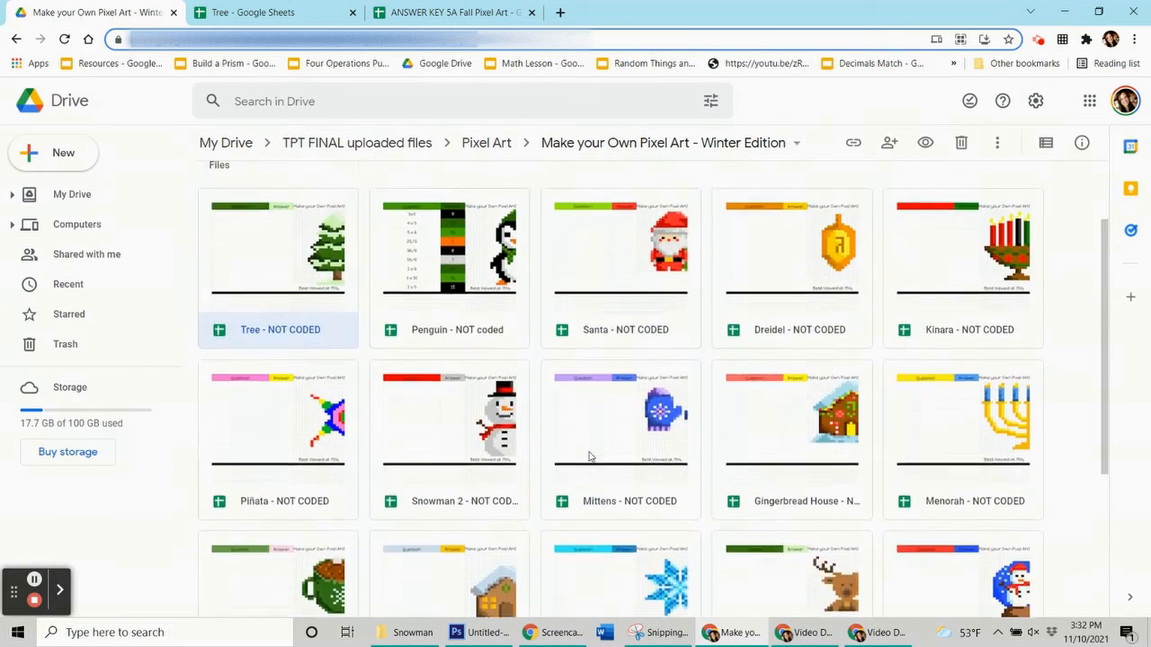
scroll(588, 457, "down", 2)
scroll(586, 459, "down", 1)
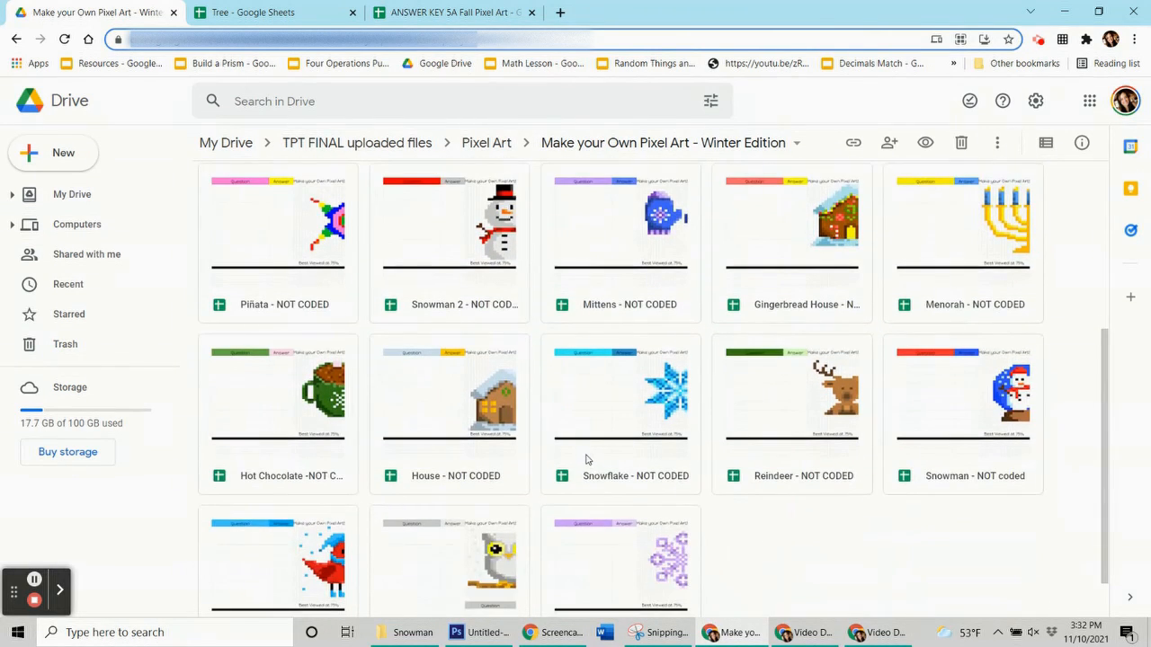
scroll(587, 460, "up", 3)
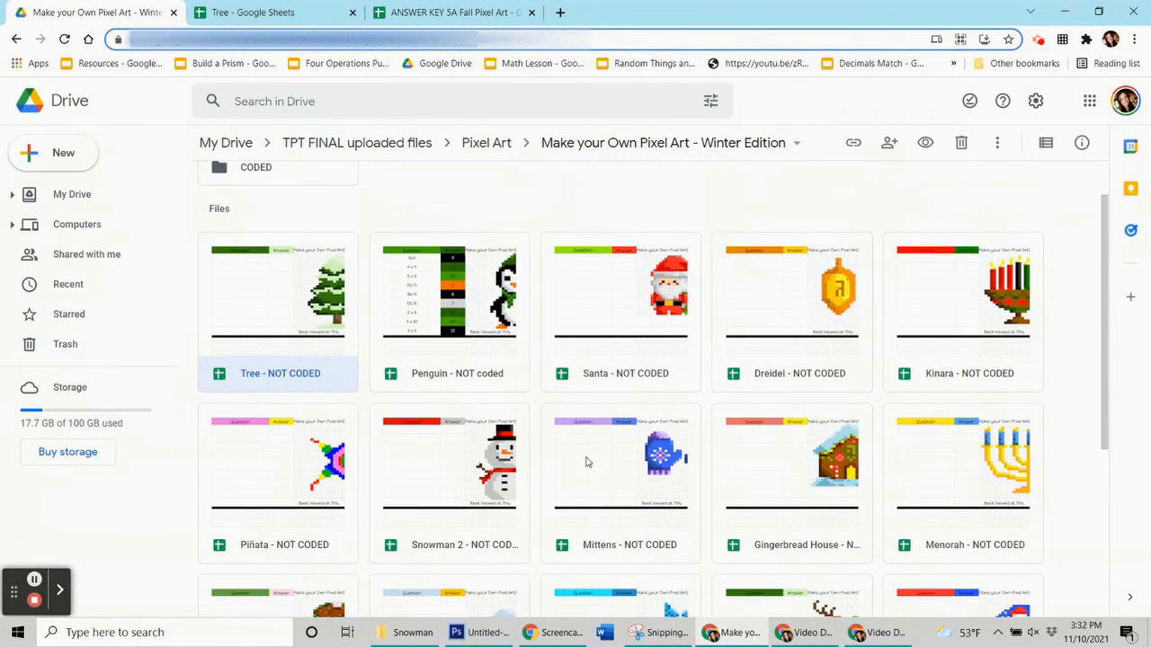
scroll(352, 232, "down", 1)
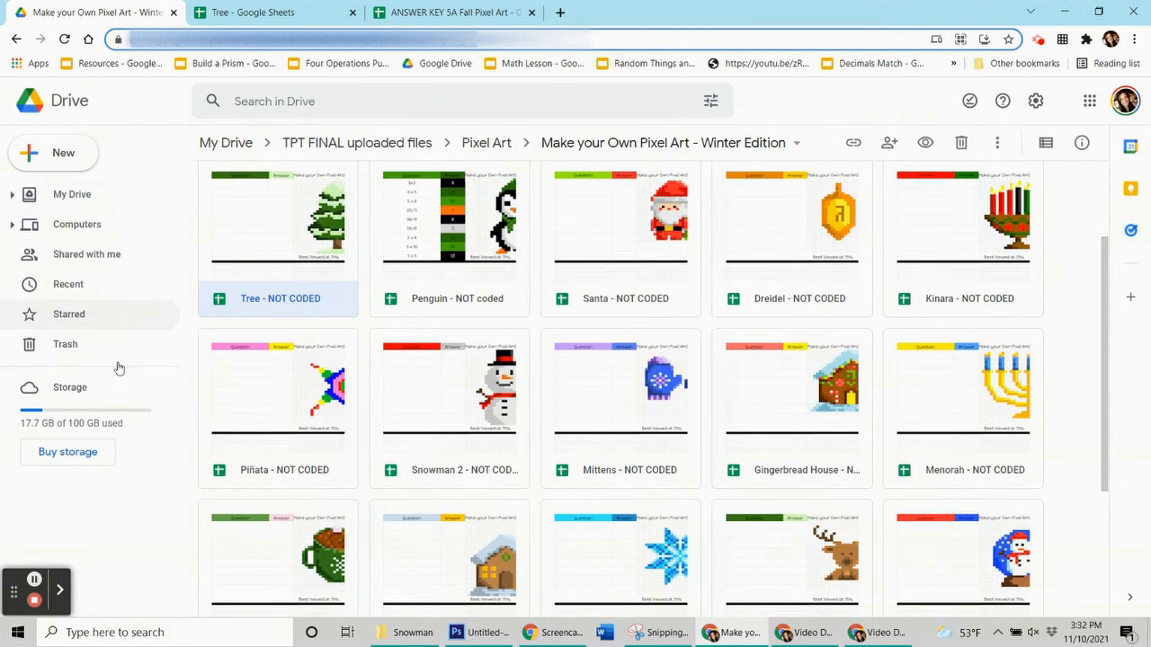
left_click(34, 600)
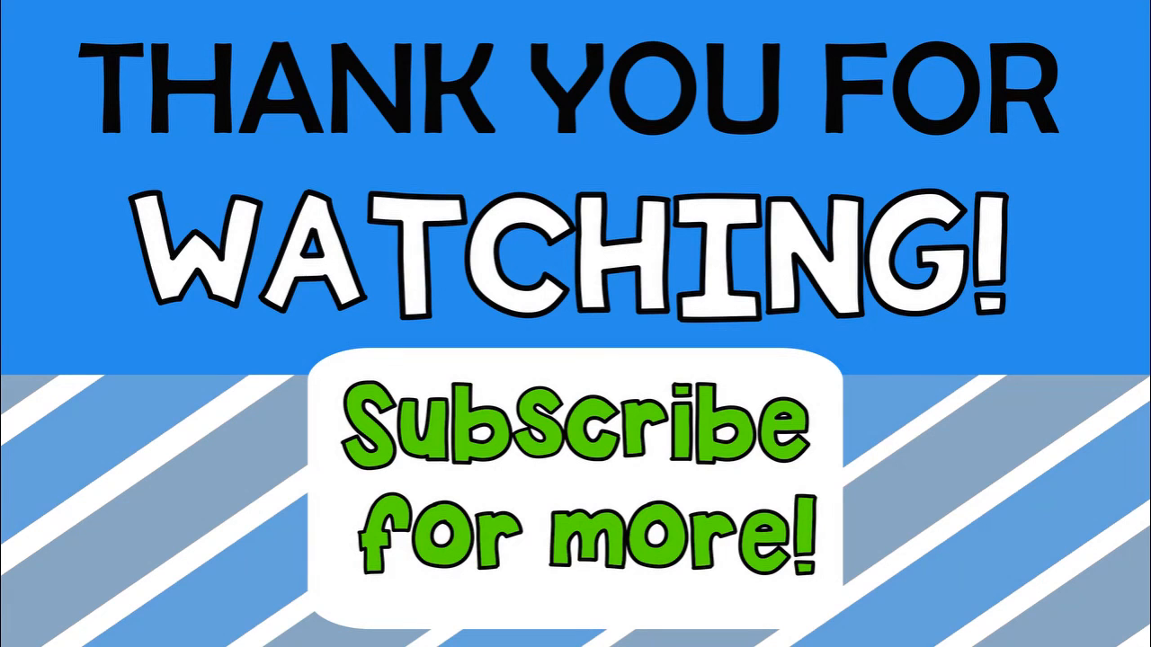